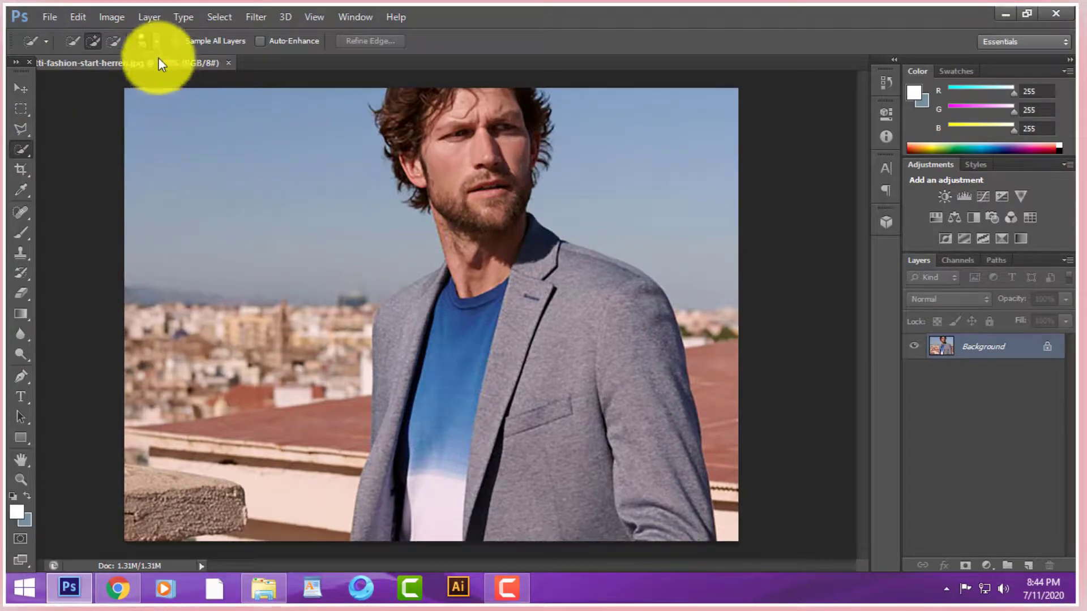
- Set the Quick Selection brush to 93 px and select the background on both sides of the man
{"action": "left_click", "coordinate": [156, 40]}
{"action": "left_click_drag", "start_coordinate": [119, 86], "coordinate": [177, 102]}
{"action": "mouse_move", "coordinate": [286, 150]}
{"action": "left_mouse_down"}
{"action": "mouse_move", "coordinate": [357, 303]}
{"action": "mouse_move", "coordinate": [259, 393]}
{"action": "mouse_move", "coordinate": [233, 490]}
{"action": "left_mouse_up"}
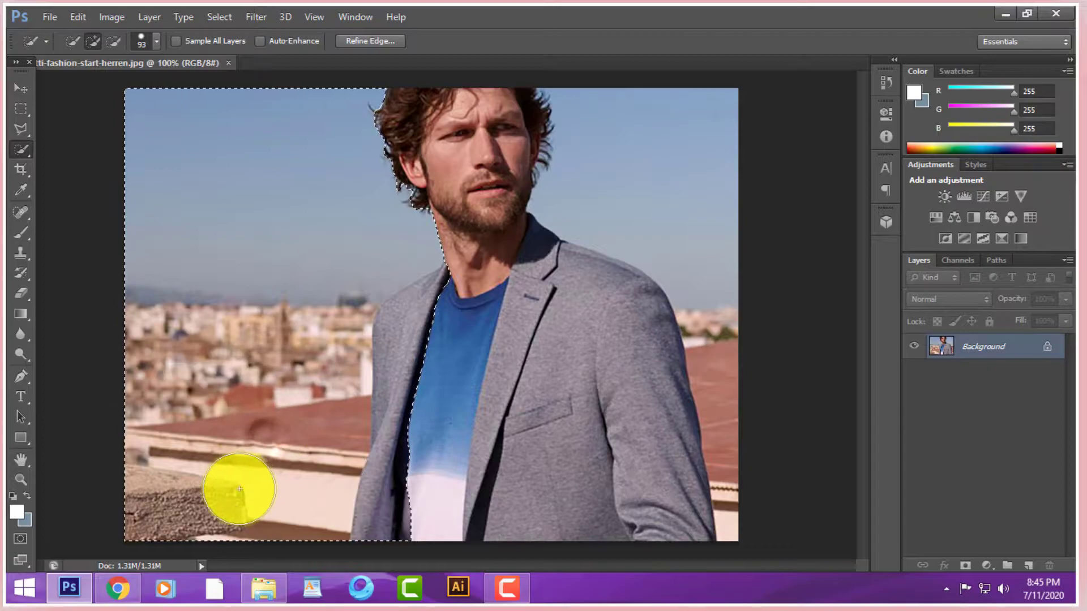
{"action": "mouse_move", "coordinate": [677, 235]}
{"action": "left_mouse_down"}
{"action": "mouse_move", "coordinate": [659, 212]}
{"action": "mouse_move", "coordinate": [708, 309]}
{"action": "mouse_move", "coordinate": [727, 389]}
{"action": "mouse_move", "coordinate": [711, 479]}
{"action": "mouse_move", "coordinate": [729, 507]}
{"action": "mouse_move", "coordinate": [648, 514]}
{"action": "left_mouse_up"}
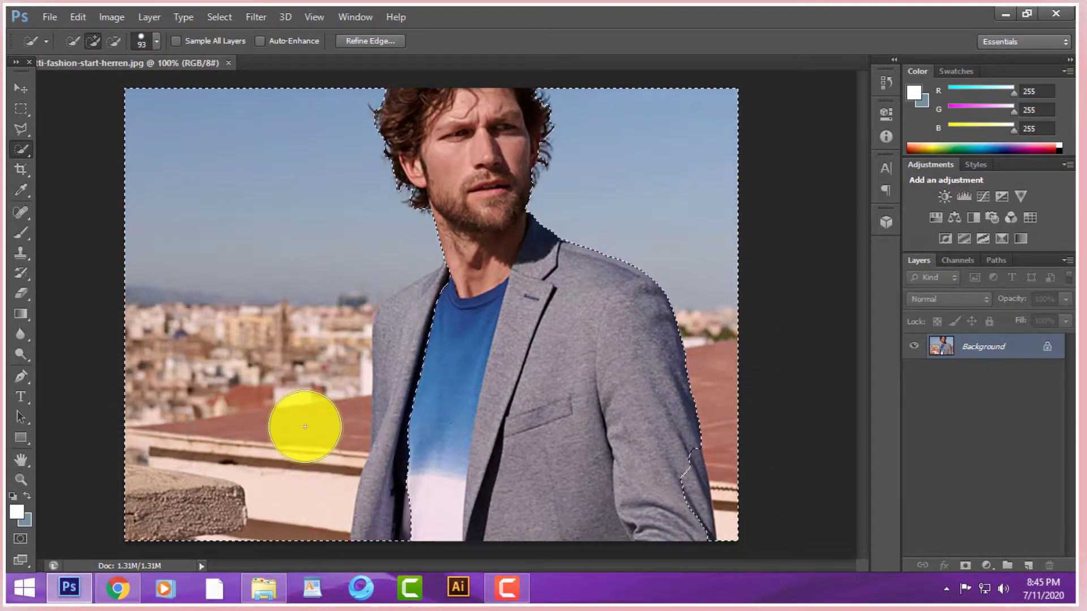
- Reduce the Quick Selection brush to 44 px and start subtracting the jacket's lapel near the neck from the selection
{"action": "left_click", "coordinate": [154, 39]}
{"action": "left_click_drag", "start_coordinate": [173, 84], "coordinate": [103, 89]}
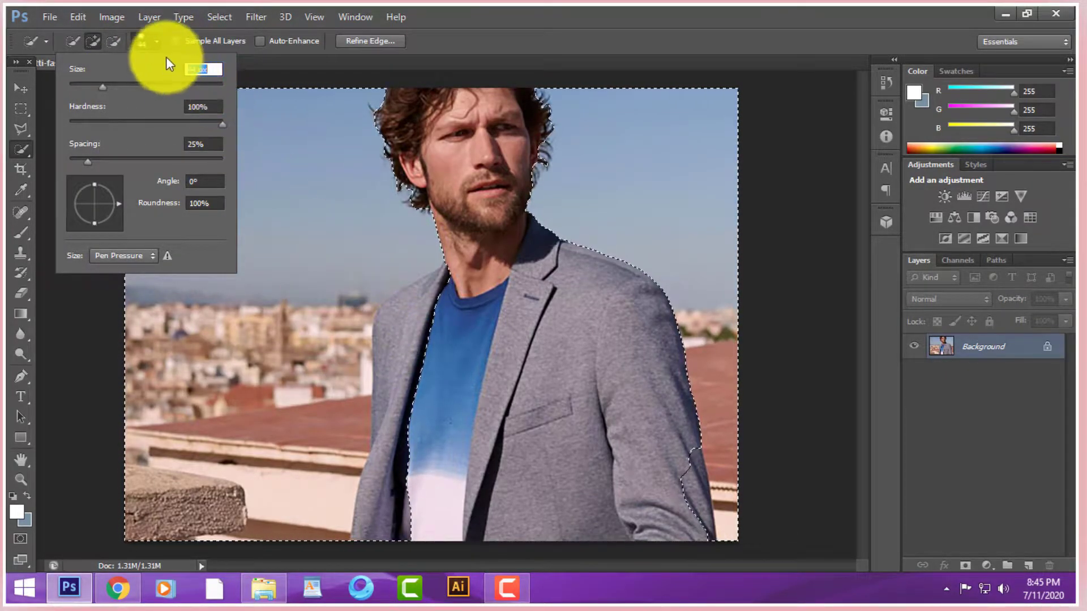
{"action": "left_click", "coordinate": [280, 109]}
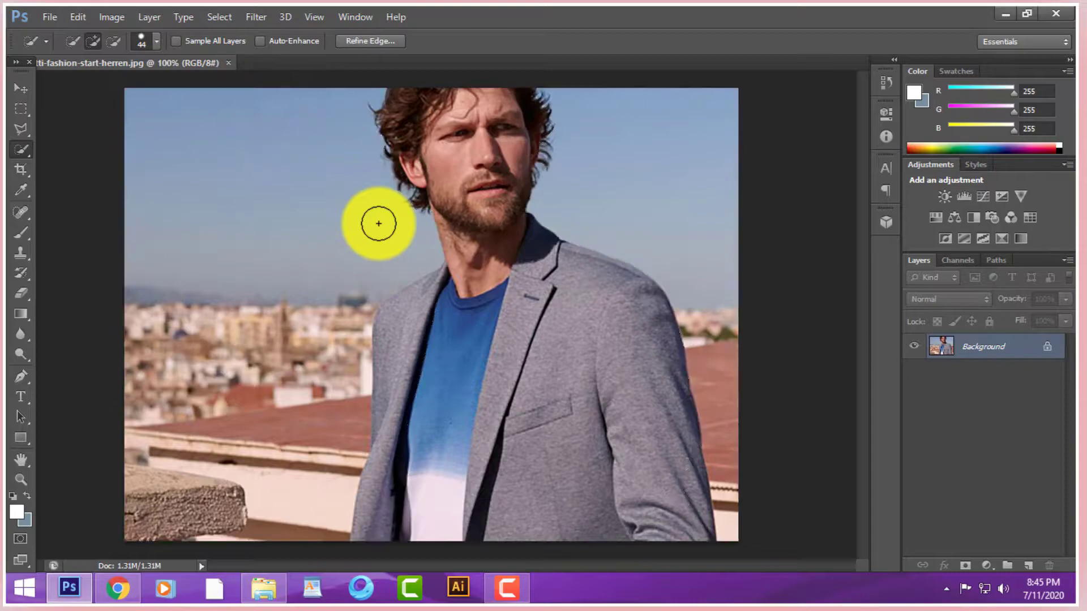
{"action": "key", "text": "ctrl+plus"}
{"action": "key", "text": "ctrl+plus"}
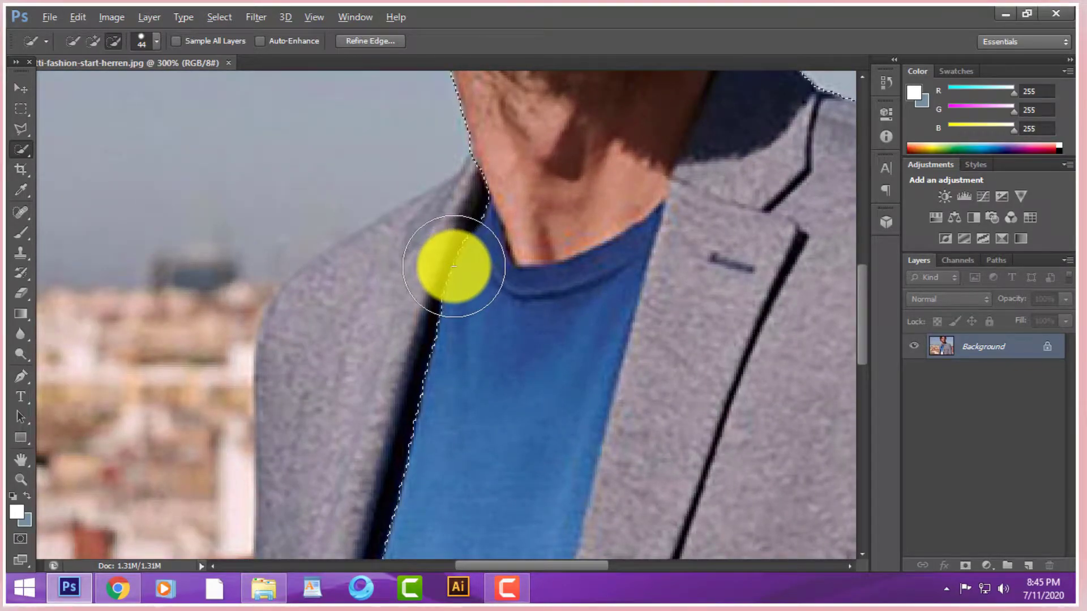
- Set the brush to 30 px and subtract the remaining shoulder, front and sleeve areas of the jacket from the selection
{"action": "left_click", "coordinate": [151, 42]}
{"action": "left_click_drag", "start_coordinate": [103, 86], "coordinate": [91, 86]}
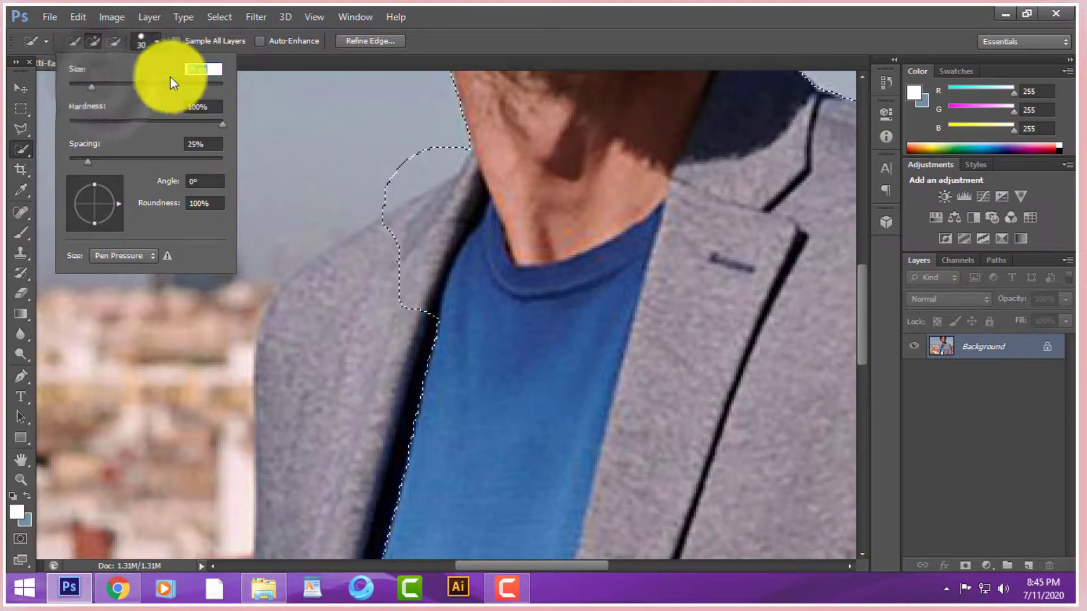
{"action": "key", "text": "Return"}
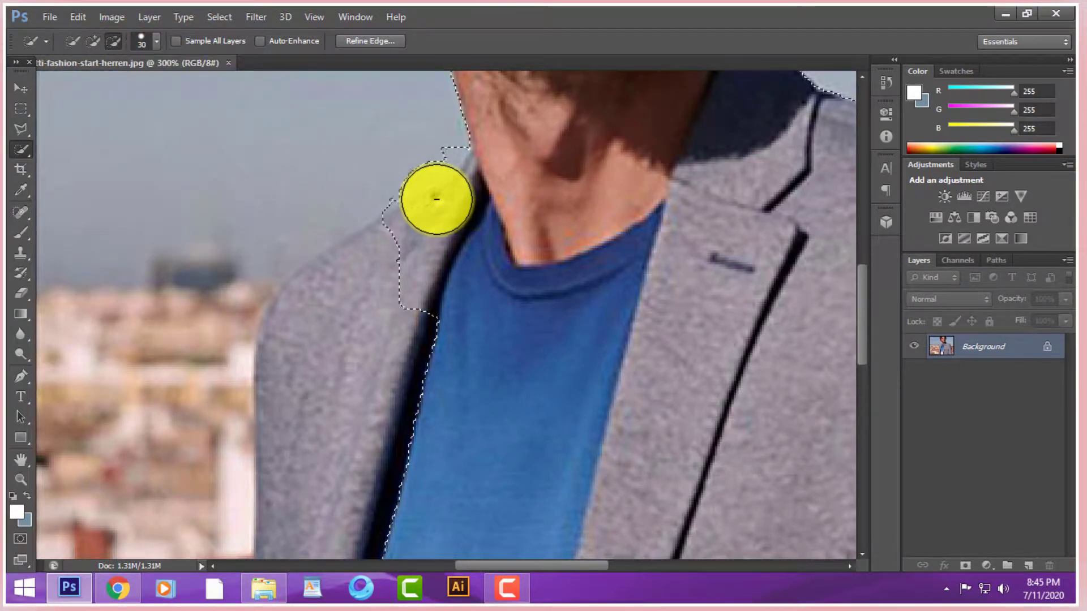
{"action": "mouse_move", "coordinate": [345, 374]}
{"action": "left_mouse_down"}
{"action": "mouse_move", "coordinate": [298, 463]}
{"action": "mouse_move", "coordinate": [303, 499]}
{"action": "left_mouse_up"}
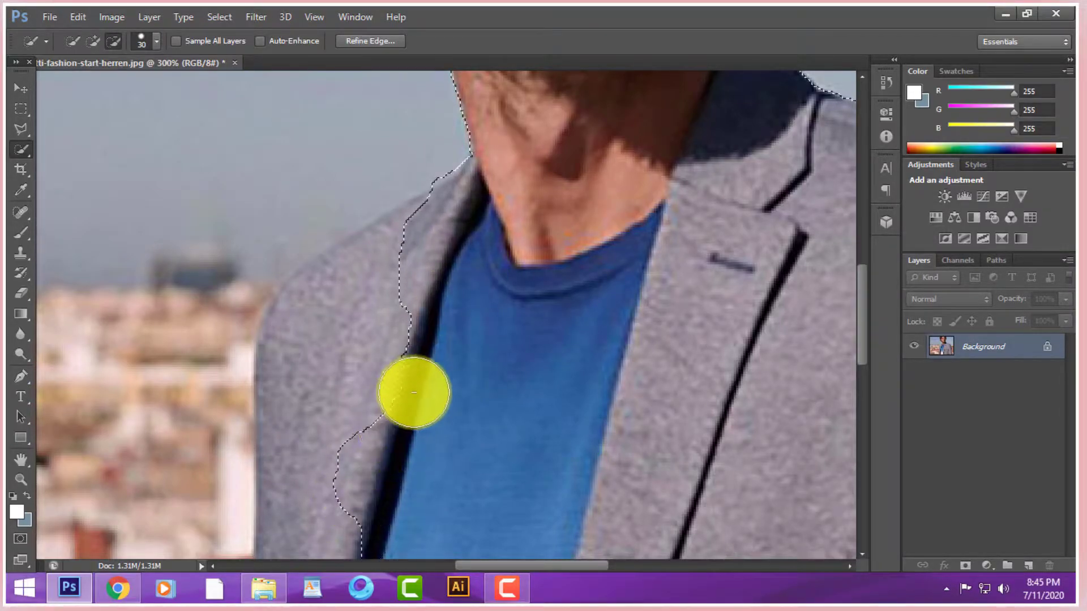
{"action": "scroll", "coordinate": [445, 410], "scroll_direction": "down", "scroll_amount": 1}
{"action": "scroll", "coordinate": [453, 368], "scroll_direction": "down", "scroll_amount": 6}
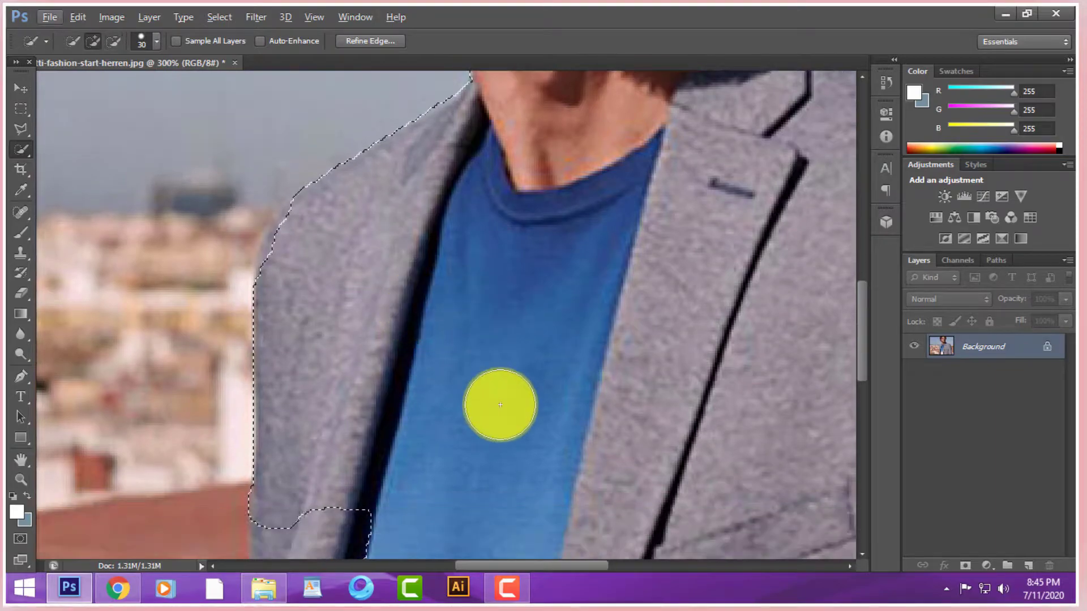
{"action": "scroll", "coordinate": [453, 376], "scroll_direction": "down", "scroll_amount": 2}
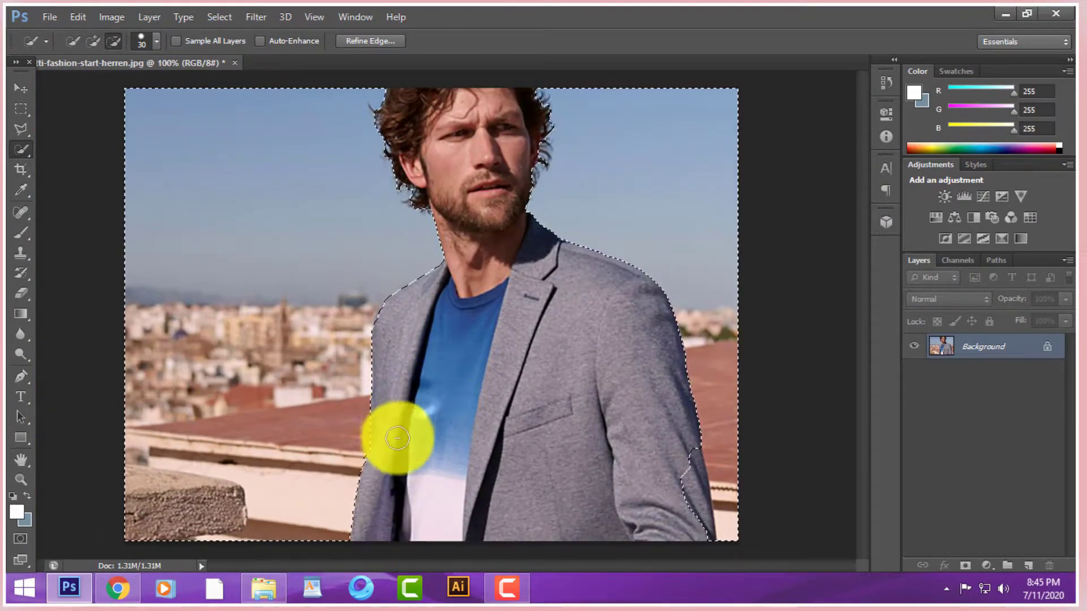
{"action": "mouse_move", "coordinate": [689, 437]}
{"action": "left_mouse_down"}
{"action": "mouse_move", "coordinate": [700, 530]}
{"action": "mouse_move", "coordinate": [692, 519]}
{"action": "left_mouse_up"}
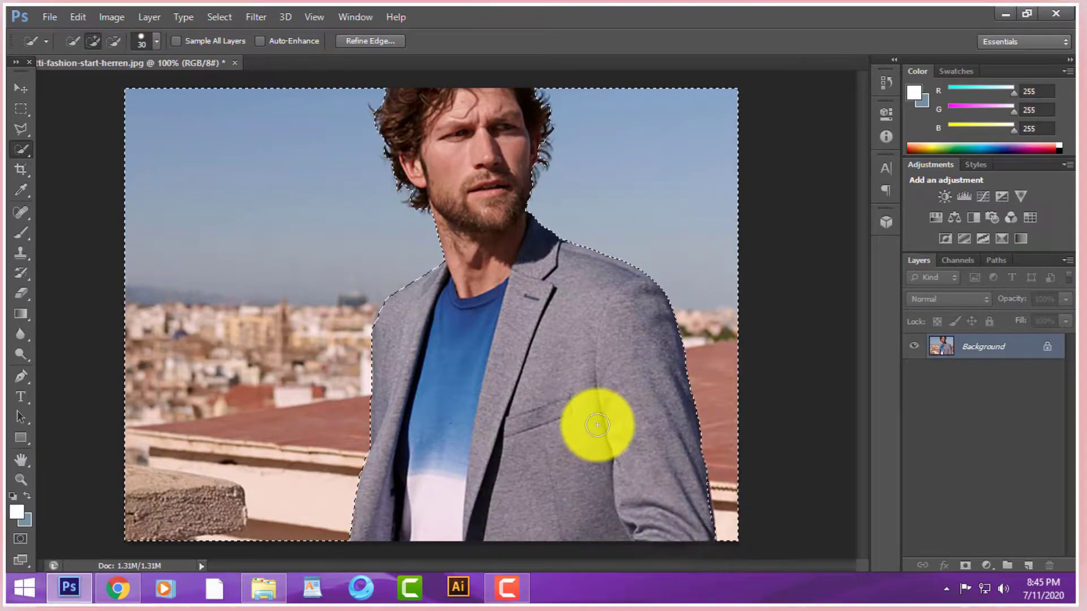
- Convert the portrait's locked Background into a regular layer, keeping the default settings
{"action": "key", "text": "ctrl+minus"}
{"action": "double_click", "coordinate": [1019, 348]}
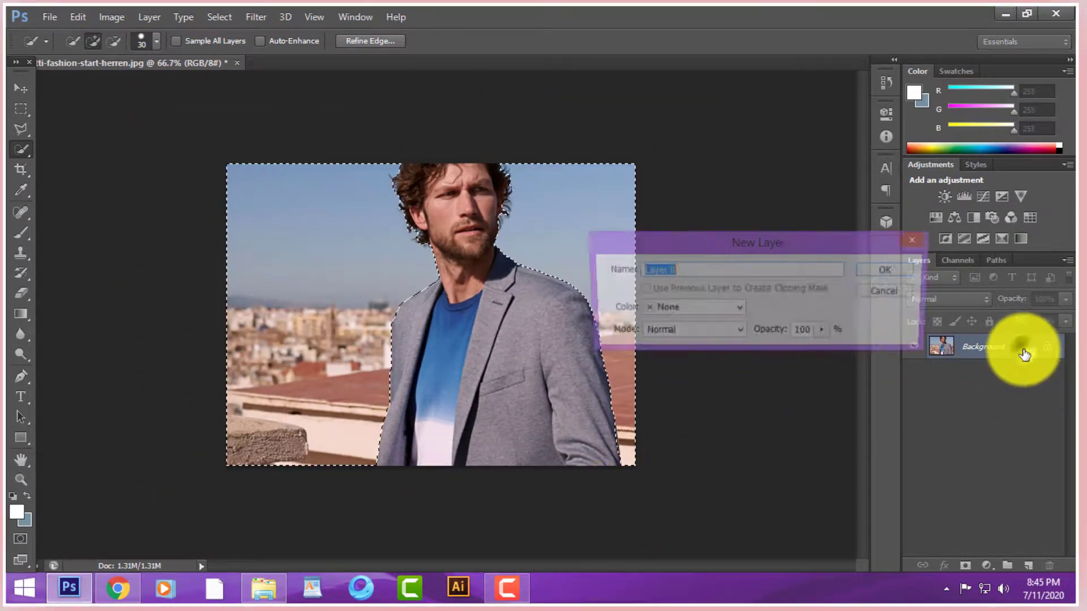
{"action": "left_click", "coordinate": [897, 270]}
- Feather the background selection with a radius of 3 pixels
{"action": "left_click", "coordinate": [112, 16]}
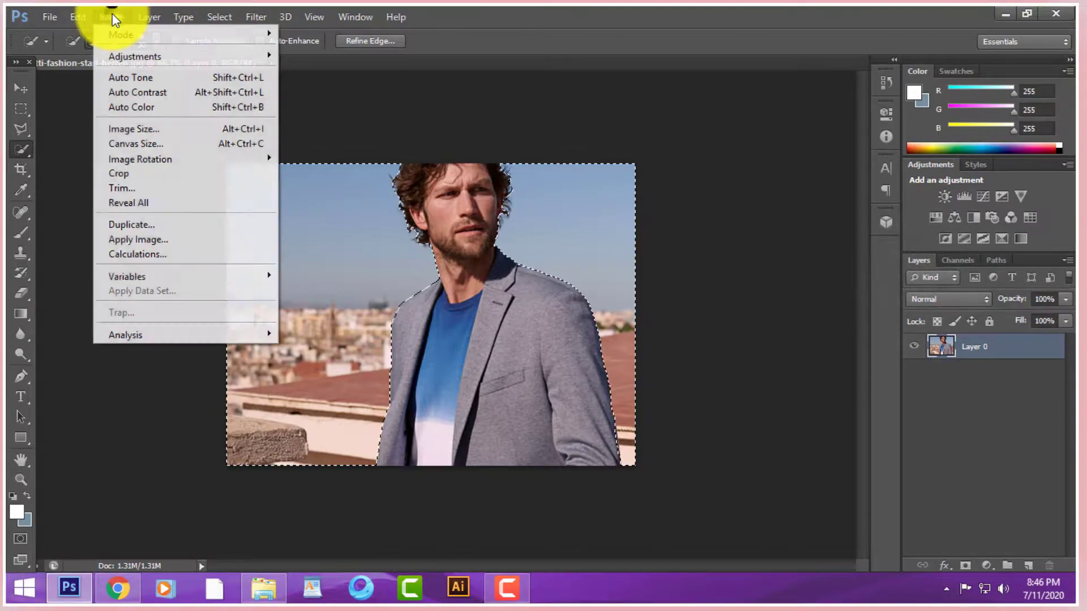
{"action": "mouse_move", "coordinate": [207, 16]}
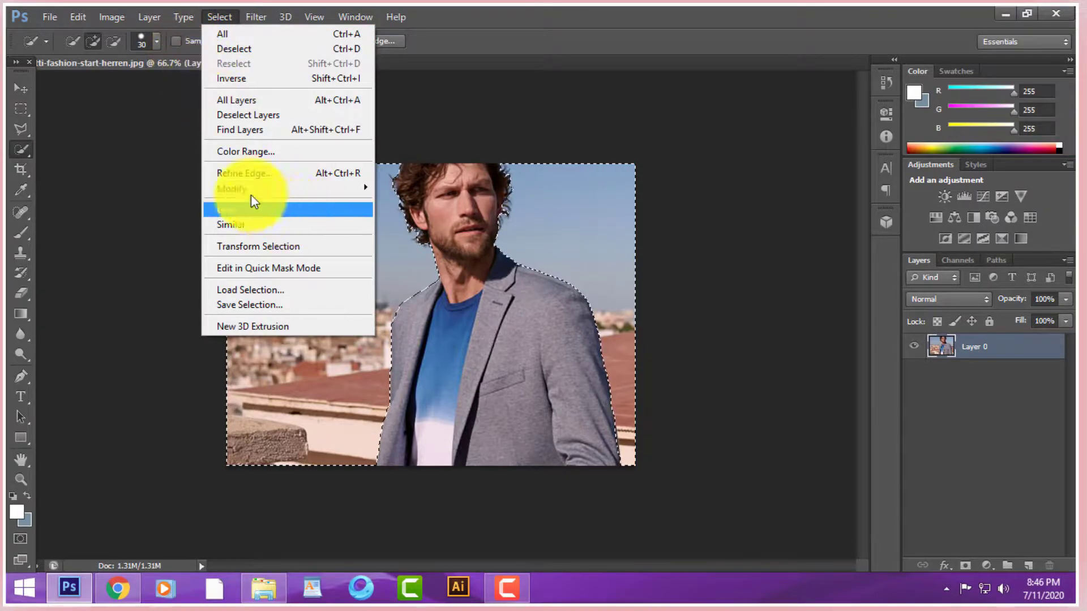
{"action": "left_click", "coordinate": [445, 235]}
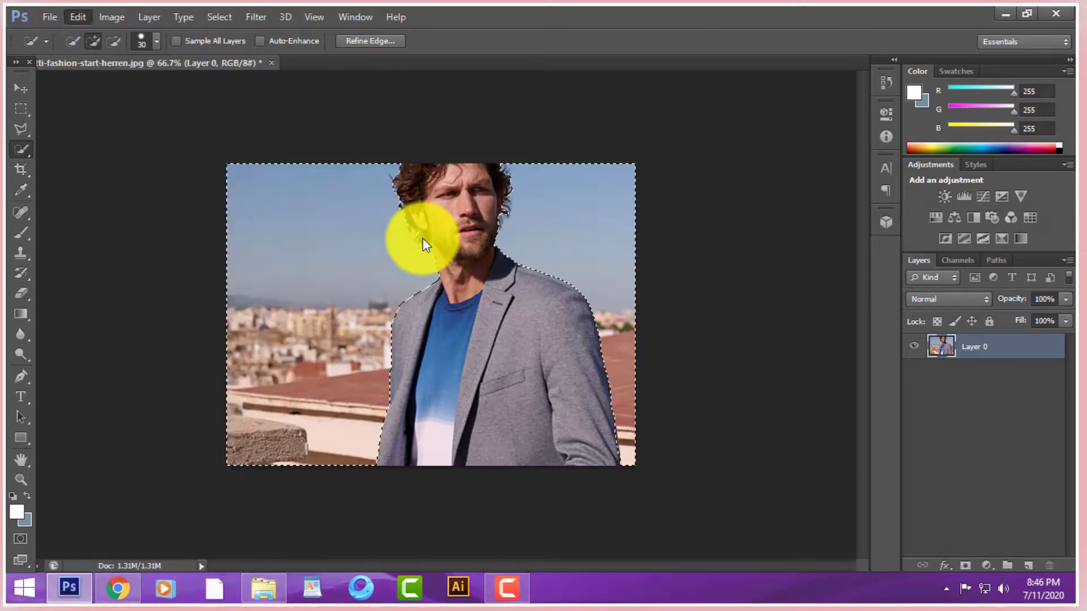
{"action": "key", "text": "shift+F6"}
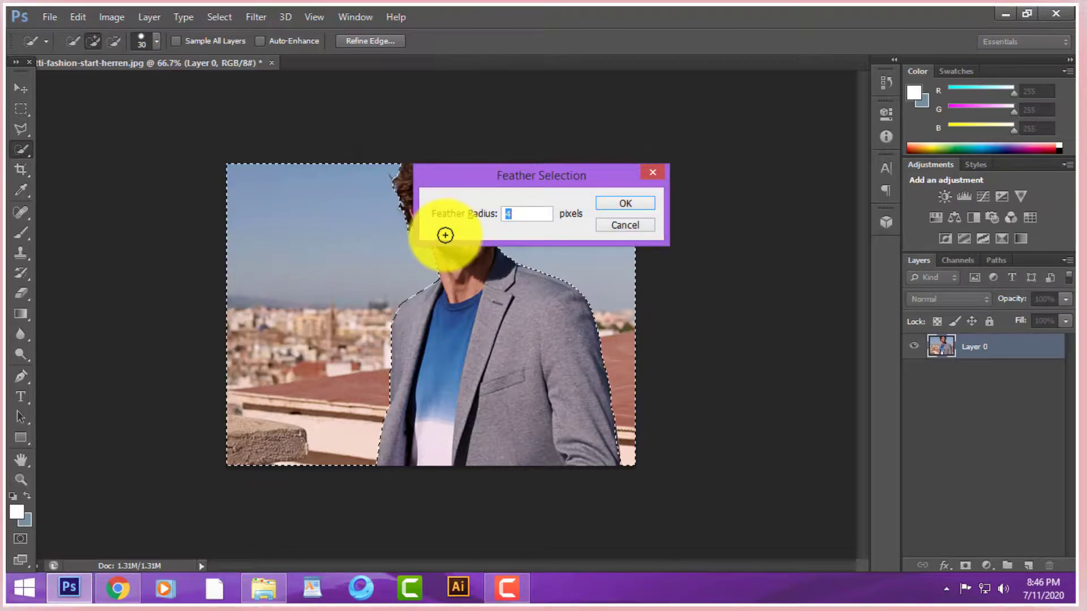
{"action": "type", "text": "3"}
{"action": "left_click", "coordinate": [628, 205]}
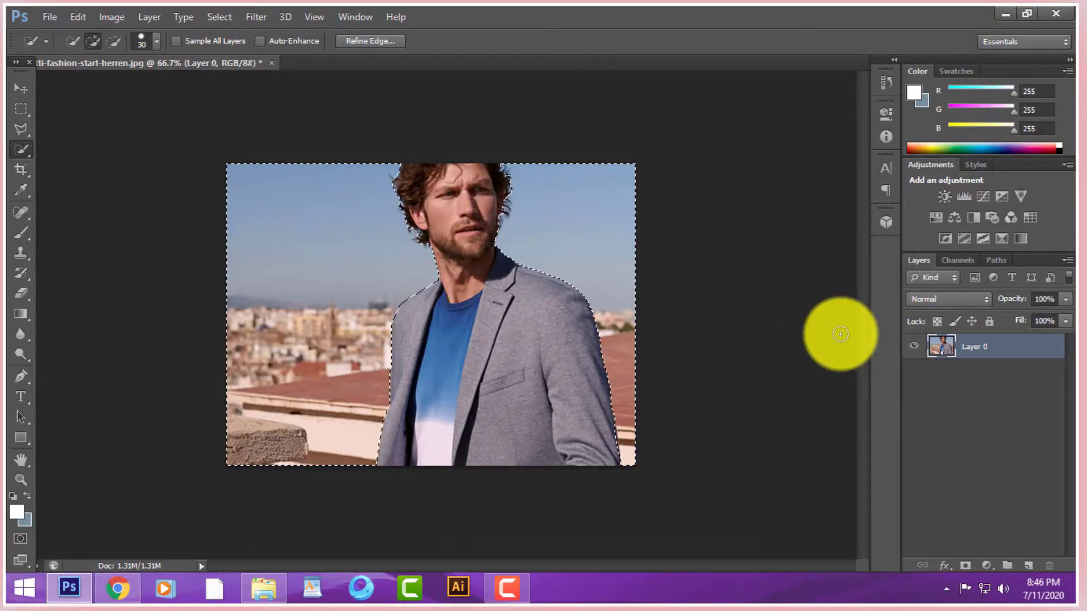
- Delete the selected background around the man, deselect, and switch to the Rectangular Marquee tool
{"action": "key", "text": "Delete"}
{"action": "key", "text": "ctrl+d"}
{"action": "left_click", "coordinate": [20, 108]}
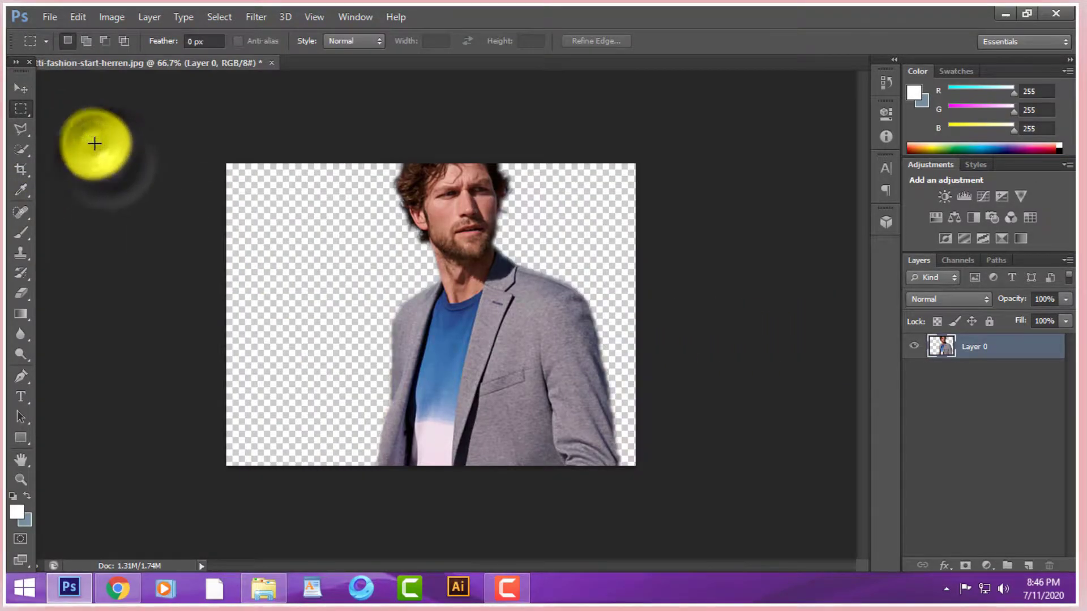
- Close the bugatti-fashion-start-herren.jpg document without saving the changes
{"action": "left_click", "coordinate": [272, 63]}
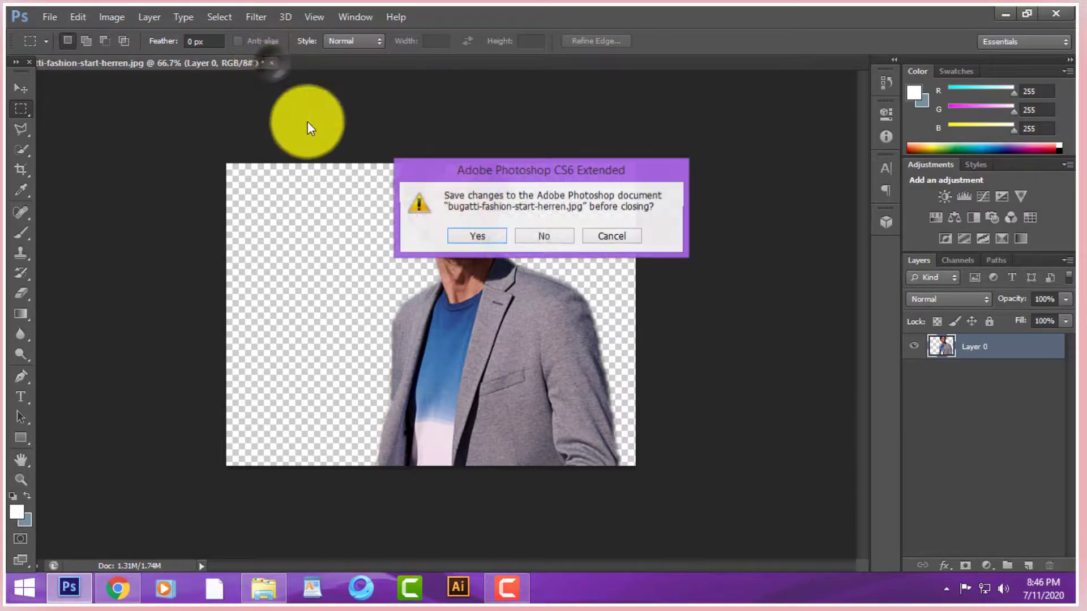
{"action": "left_click", "coordinate": [557, 235]}
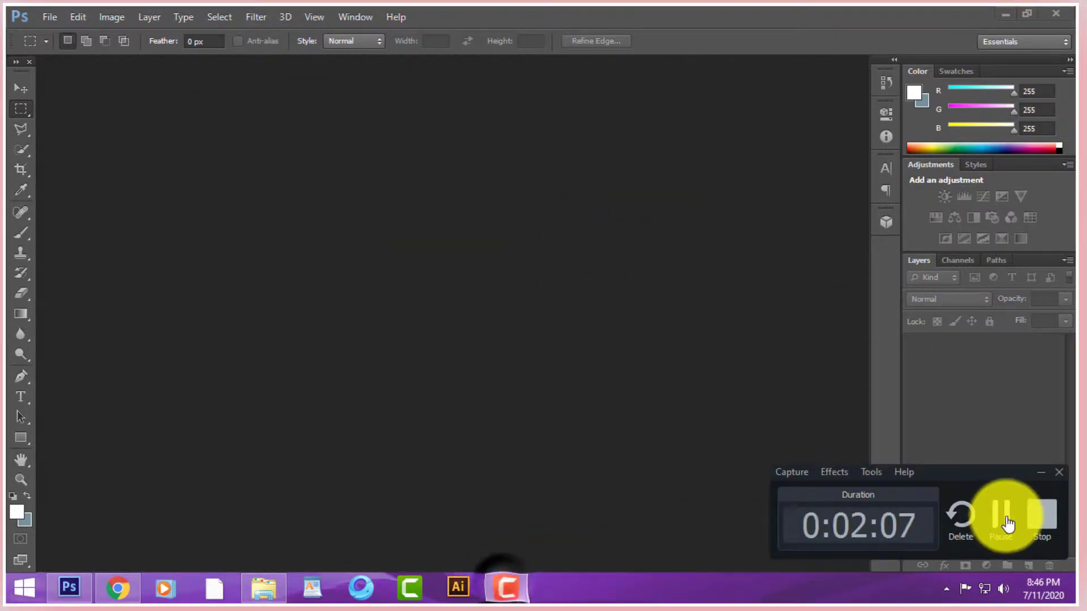
{"action": "left_click", "coordinate": [1007, 509]}
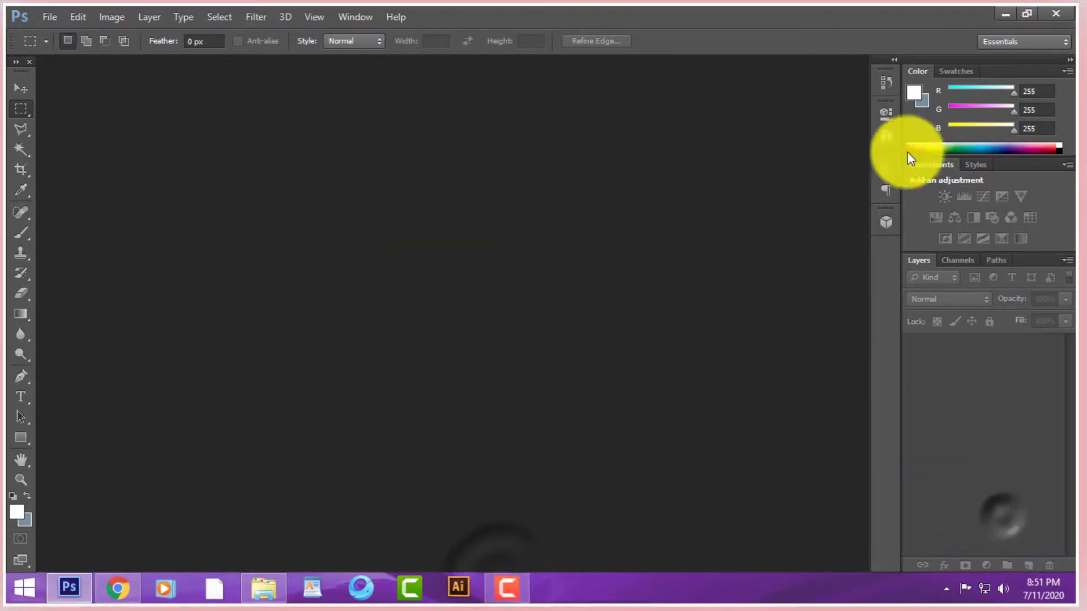
- Switch to the pic folder in File Explorer and open the photos other than bugatti-fashion-start-herren in Photoshop
{"action": "left_click", "coordinate": [1007, 16]}
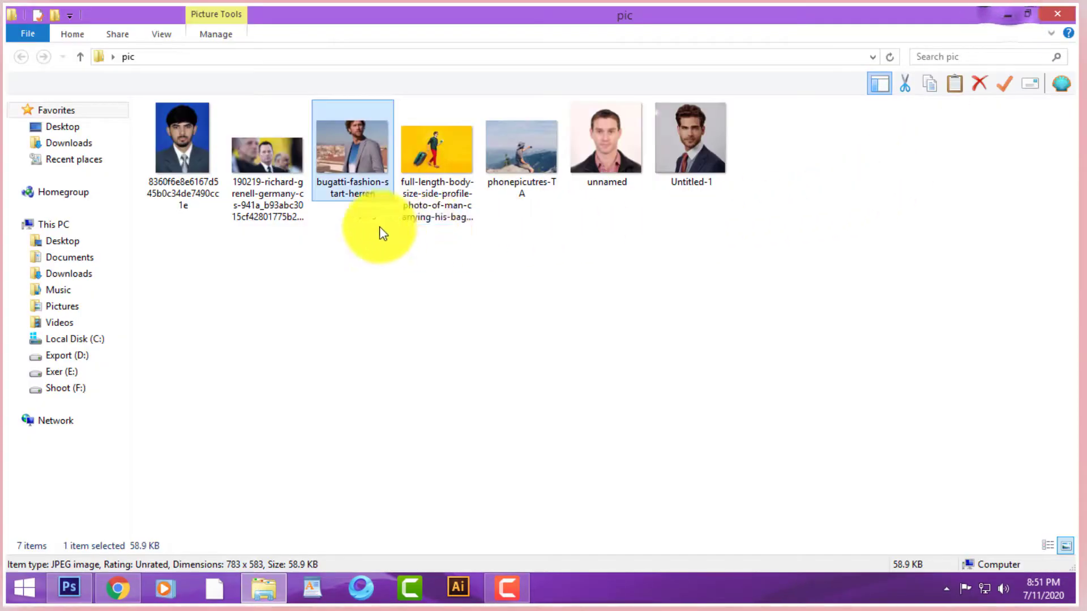
{"action": "left_click", "coordinate": [271, 170], "text": "ctrl"}
{"action": "left_click", "coordinate": [192, 157], "text": "ctrl"}
{"action": "left_click", "coordinate": [606, 148], "text": "ctrl"}
{"action": "left_click", "coordinate": [692, 168], "text": "ctrl"}
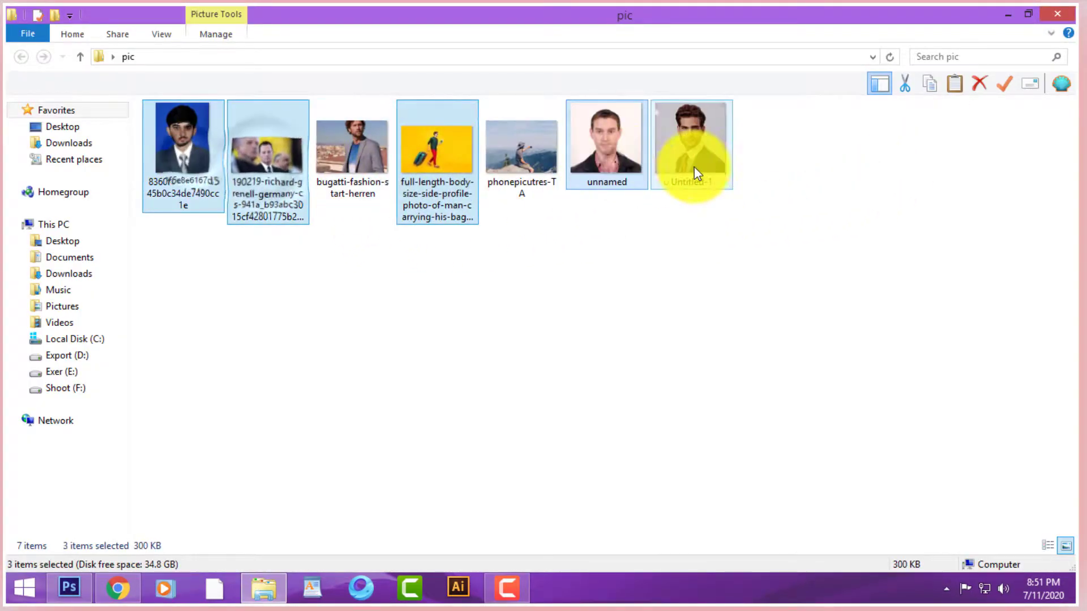
{"action": "left_click_drag", "start_coordinate": [516, 165], "coordinate": [479, 176]}
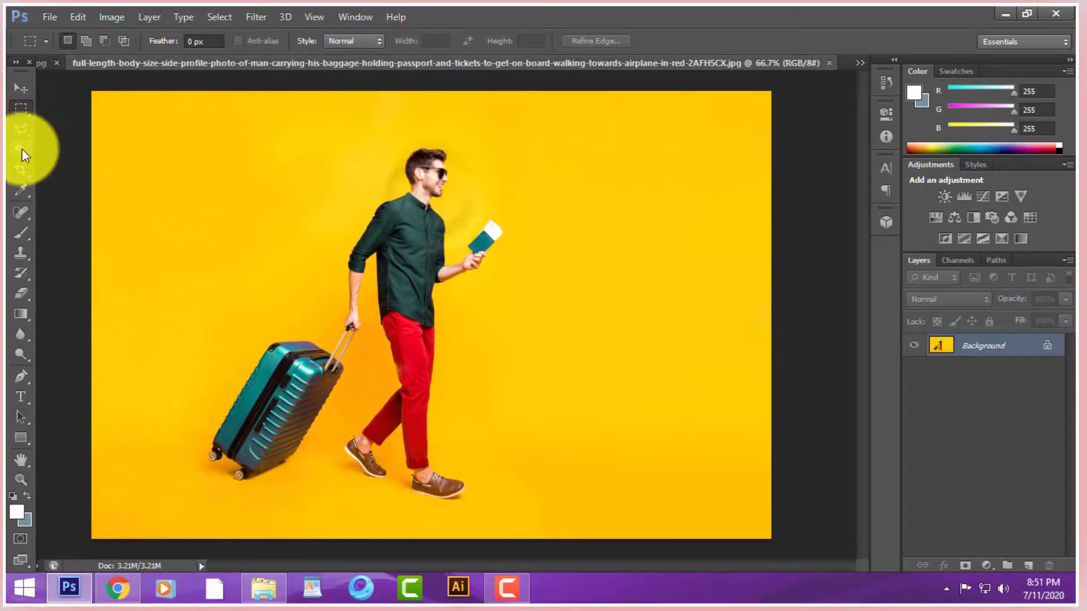
- Select the yellow background around the man with the suitcase using the Magic Wand tool at tolerance 32
{"action": "left_click", "coordinate": [22, 148]}
{"action": "right_click", "coordinate": [32, 148]}
{"action": "left_click", "coordinate": [11, 148]}
{"action": "right_click", "coordinate": [18, 147]}
{"action": "left_click", "coordinate": [58, 163]}
{"action": "left_click", "coordinate": [206, 182]}
- Add the unselected orange area between the suitcase and legs and the shadow patches around both shoes to the selection
{"action": "key", "text": "ctrl+plus"}
{"action": "key", "text": "ctrl+plus"}
{"action": "left_click_drag", "start_coordinate": [504, 430], "coordinate": [582, 340]}
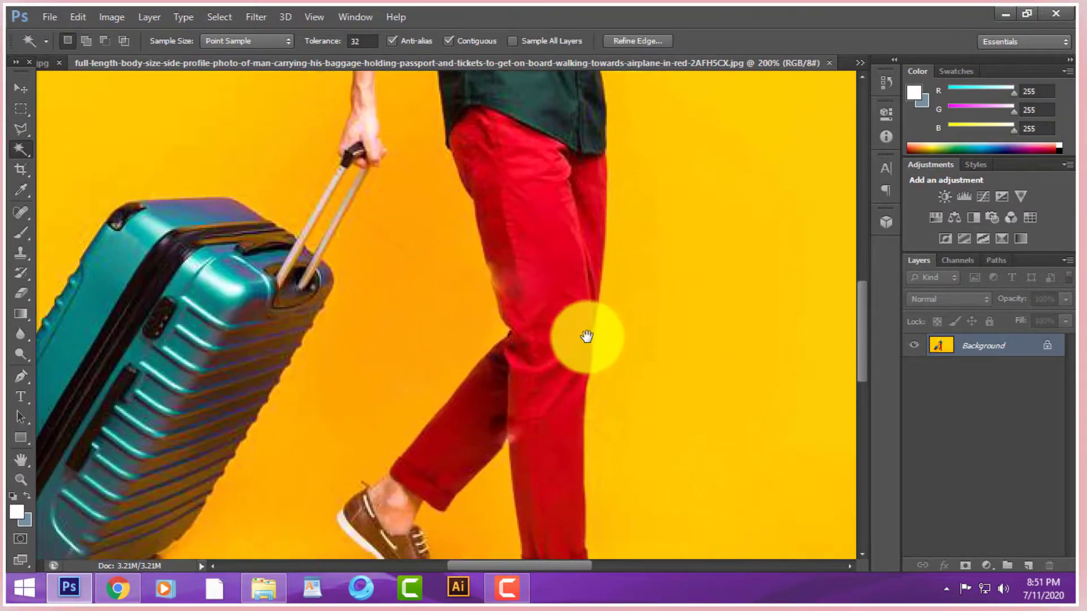
{"action": "left_click", "coordinate": [517, 335], "text": "shift"}
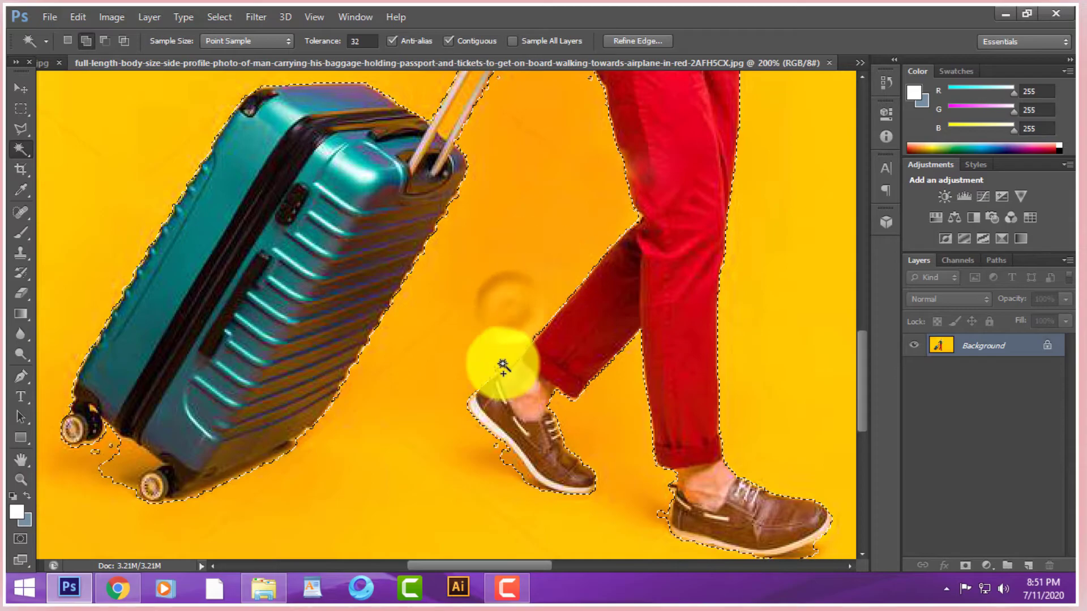
{"action": "left_click", "coordinate": [517, 482], "text": "shift"}
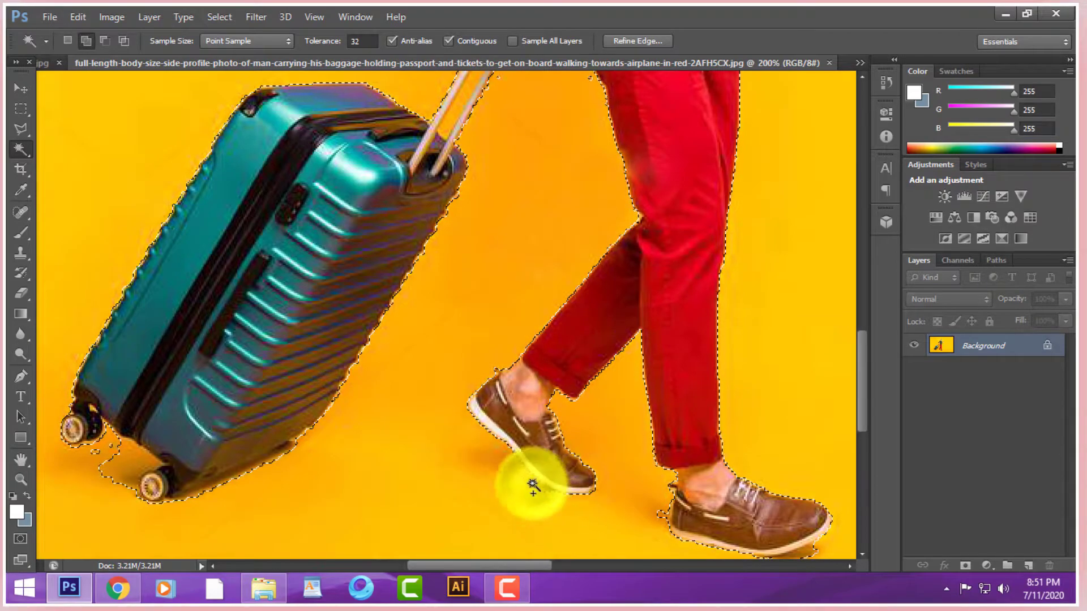
{"action": "left_click_drag", "start_coordinate": [657, 501], "coordinate": [555, 344]}
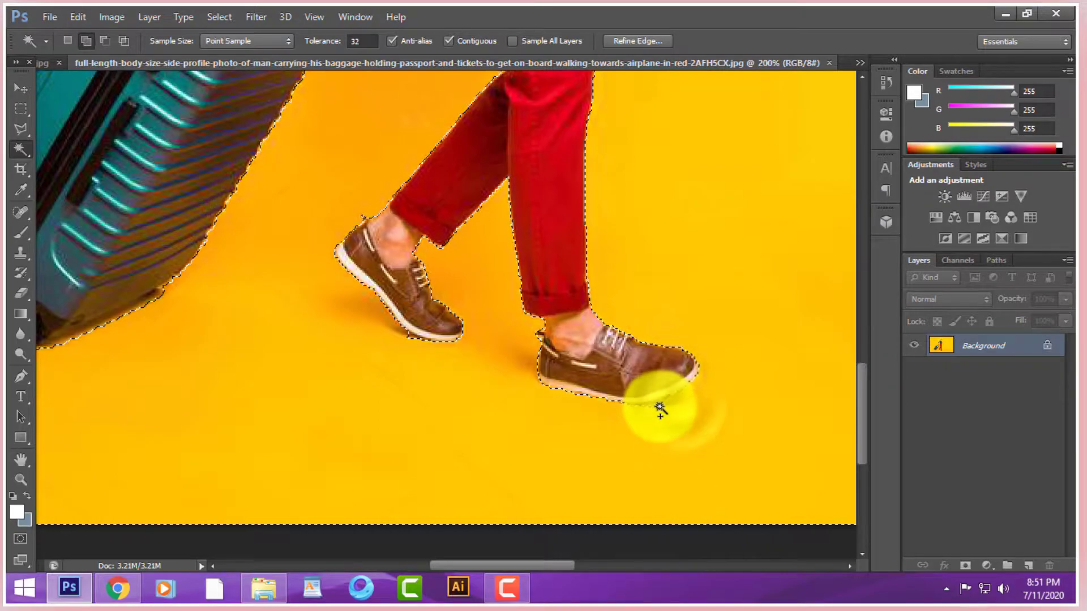
{"action": "left_click_drag", "start_coordinate": [619, 347], "coordinate": [528, 387]}
- Check the selection outline along the man and add the shadow area between the suitcase wheels to the selection
{"action": "scroll", "coordinate": [563, 352], "scroll_direction": "up", "scroll_amount": 6}
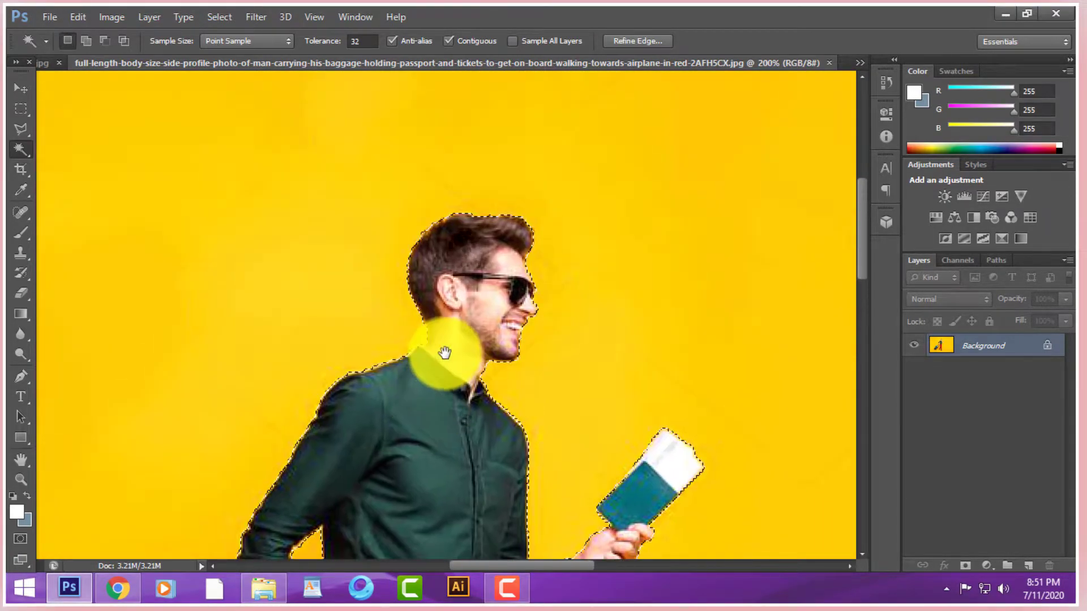
{"action": "scroll", "coordinate": [566, 317], "scroll_direction": "down", "scroll_amount": 6}
{"action": "scroll", "coordinate": [600, 417], "scroll_direction": "down", "scroll_amount": 5}
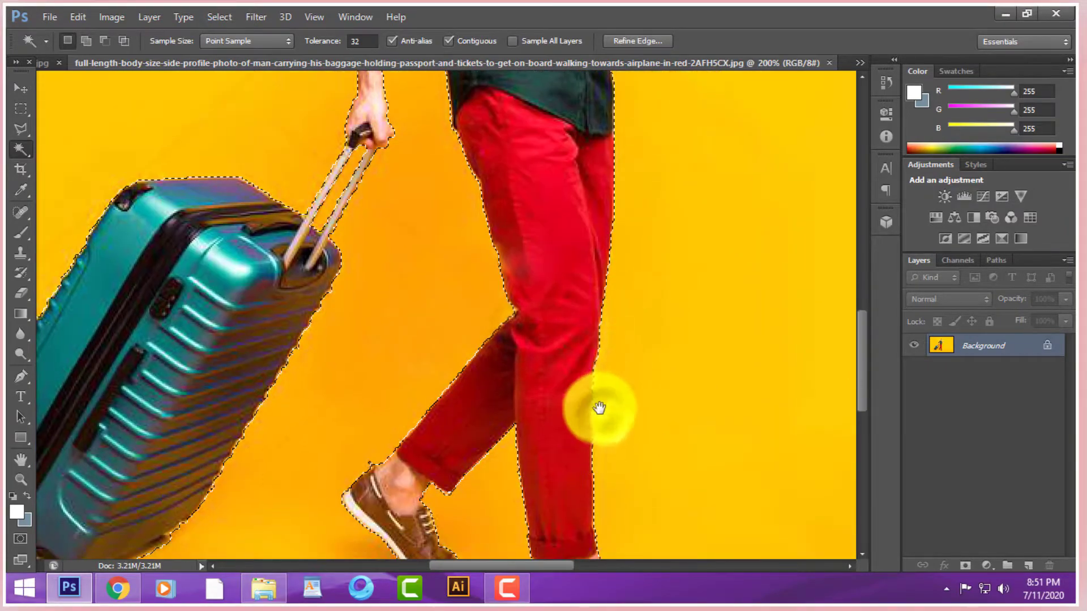
{"action": "scroll", "coordinate": [566, 317], "scroll_direction": "left", "scroll_amount": 5}
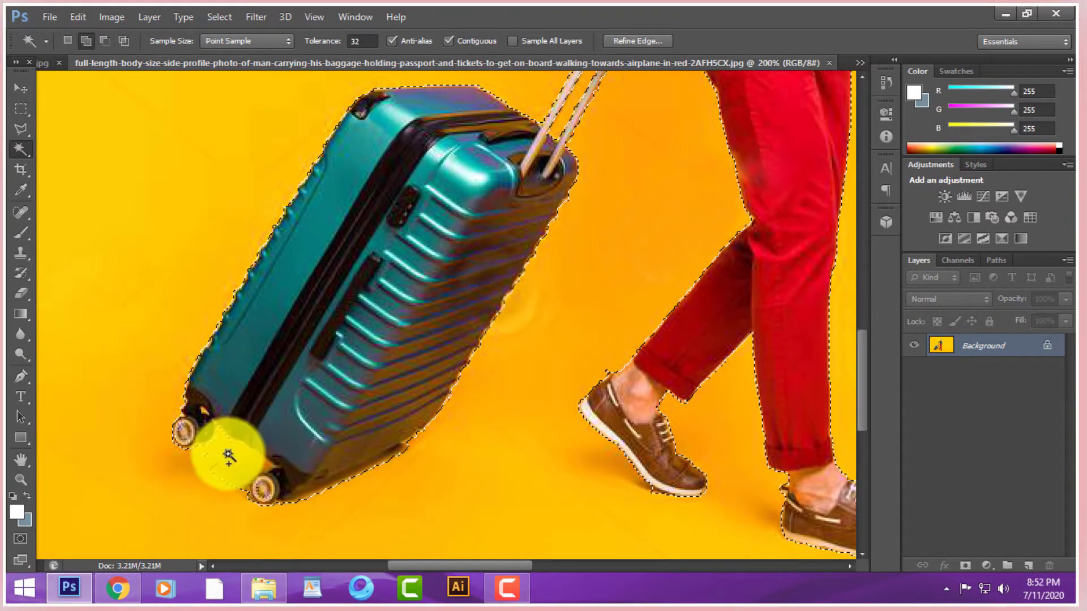
{"action": "left_click", "coordinate": [250, 469], "text": "shift"}
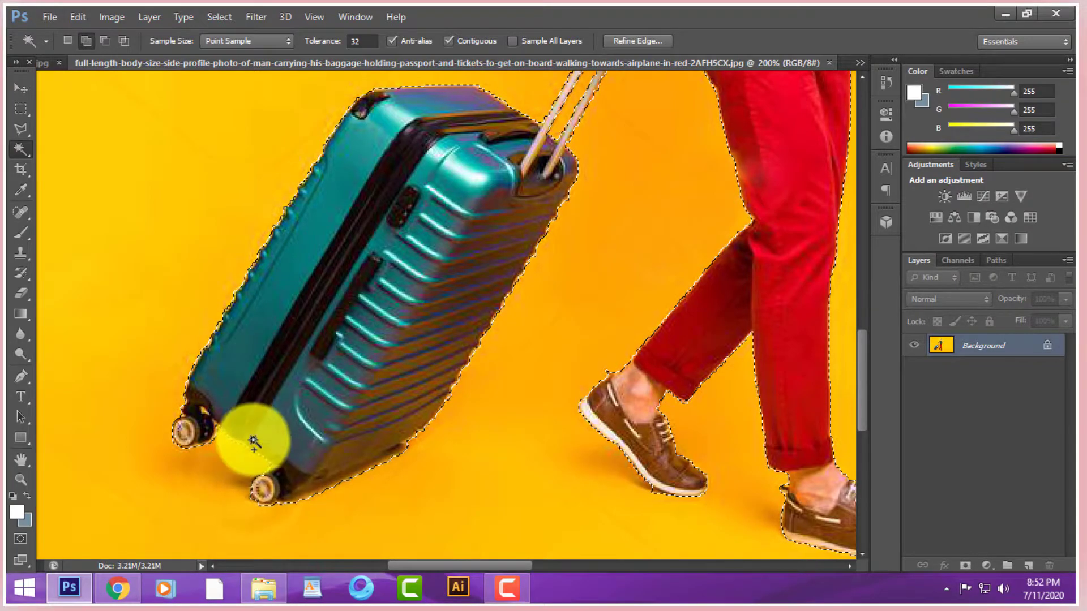
{"action": "scroll", "coordinate": [473, 364], "scroll_direction": "up", "scroll_amount": 5}
{"action": "scroll", "coordinate": [473, 364], "scroll_direction": "right", "scroll_amount": 2}
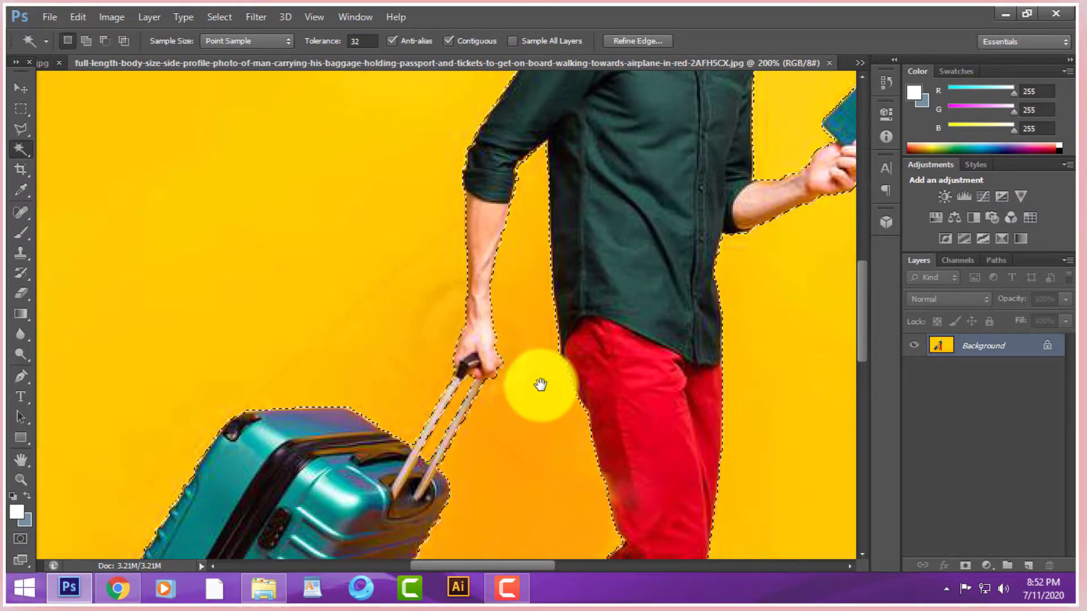
- Convert the suitcase photo's locked Background into a regular layer with the default settings
{"action": "key", "text": "ctrl+0"}
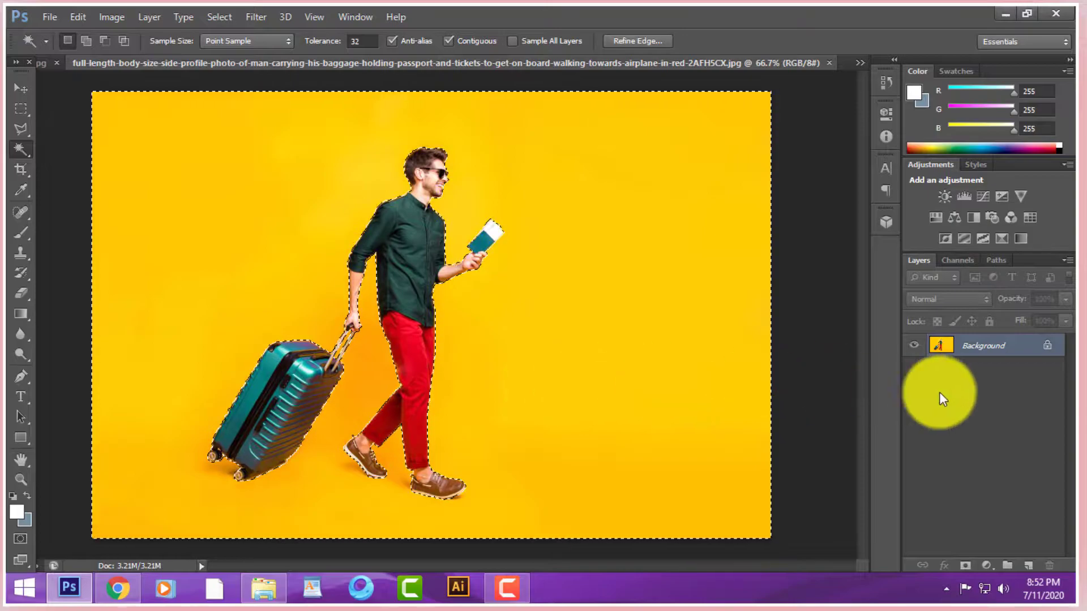
{"action": "double_click", "coordinate": [1021, 351]}
{"action": "left_click", "coordinate": [892, 270]}
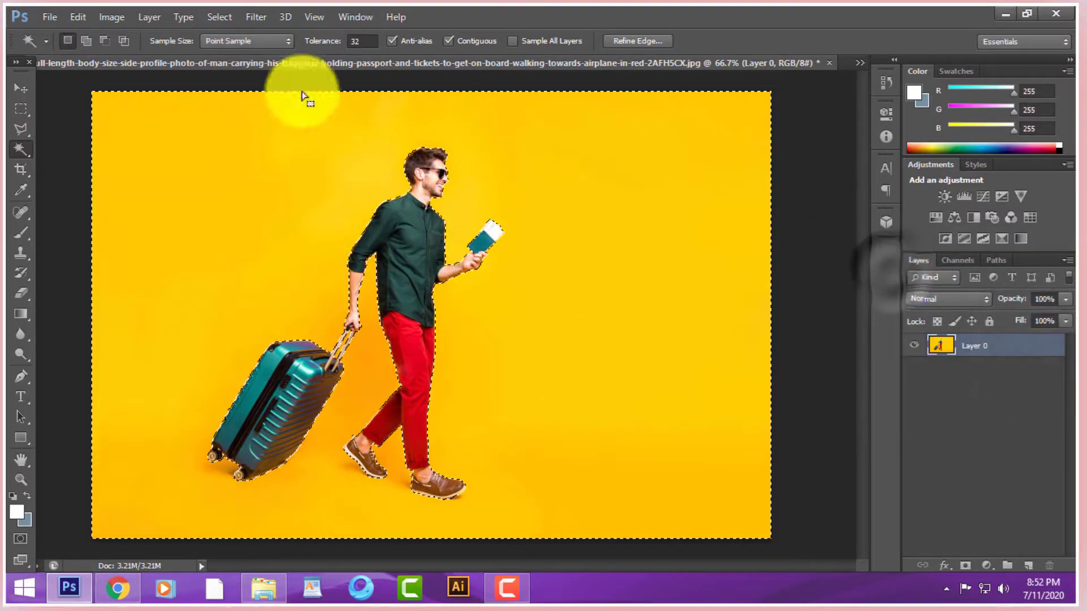
- Try to feather the background selection by 4 pixels and delete the yellow background, and undo the deletion
{"action": "left_click", "coordinate": [221, 16]}
{"action": "mouse_move", "coordinate": [273, 187]}
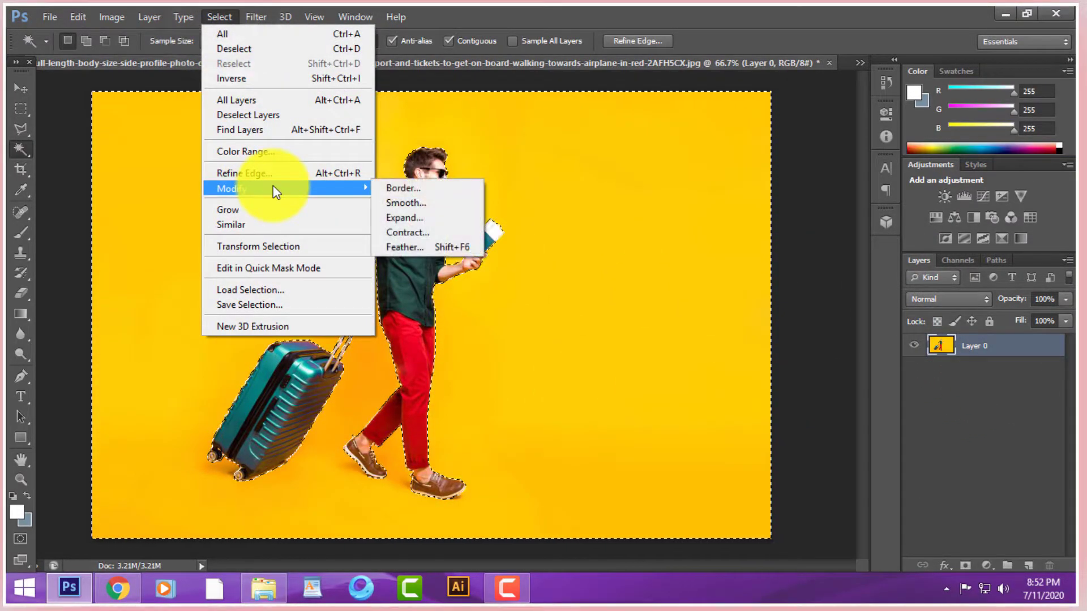
{"action": "left_click", "coordinate": [413, 247]}
{"action": "type", "text": "4"}
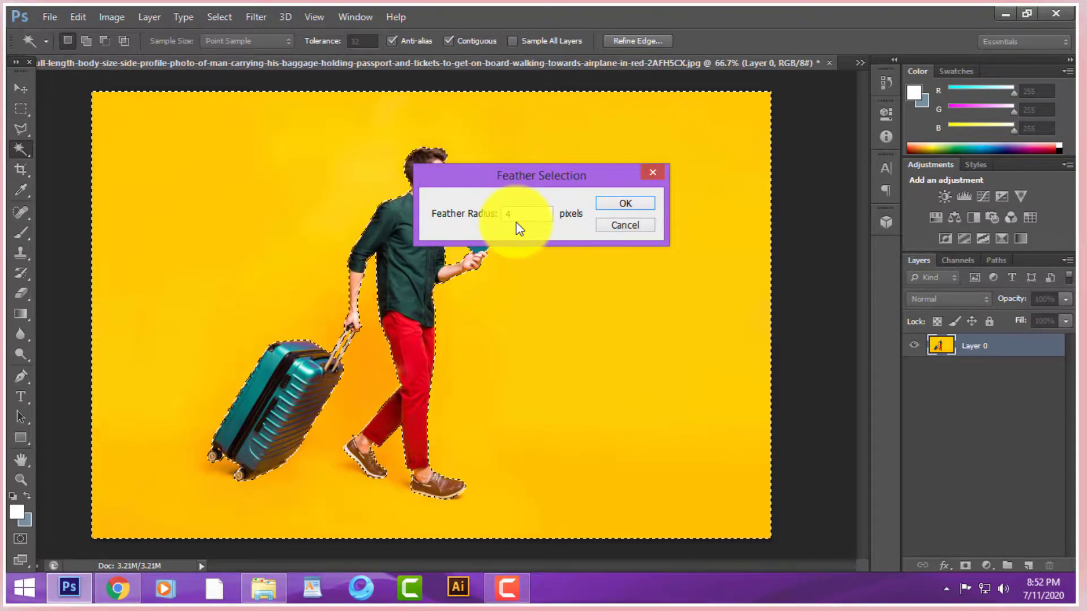
{"action": "left_click", "coordinate": [633, 205]}
{"action": "left_click", "coordinate": [910, 338]}
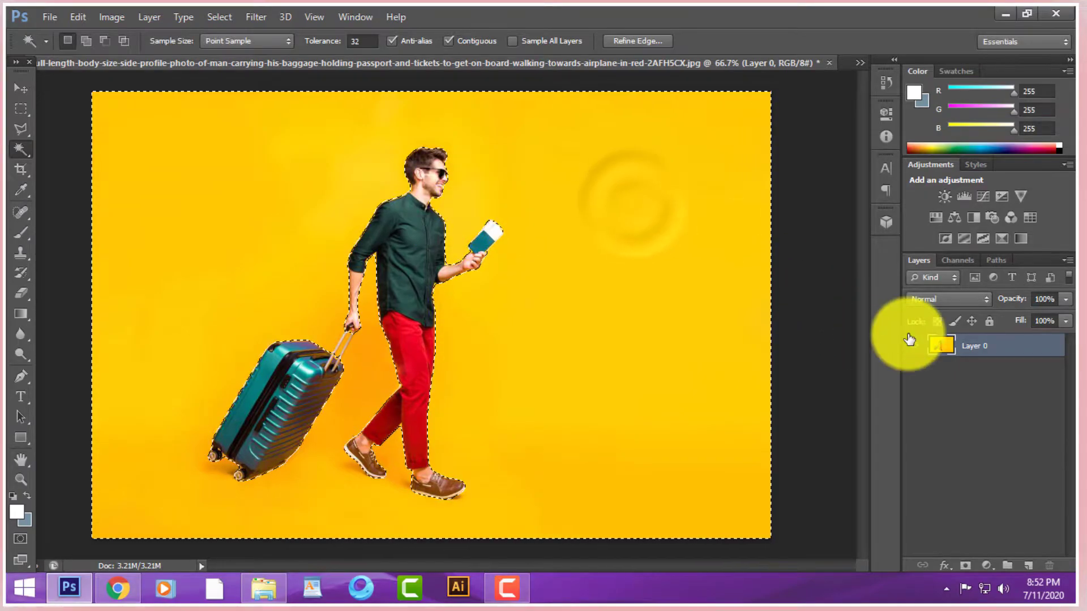
{"action": "key", "text": "Delete"}
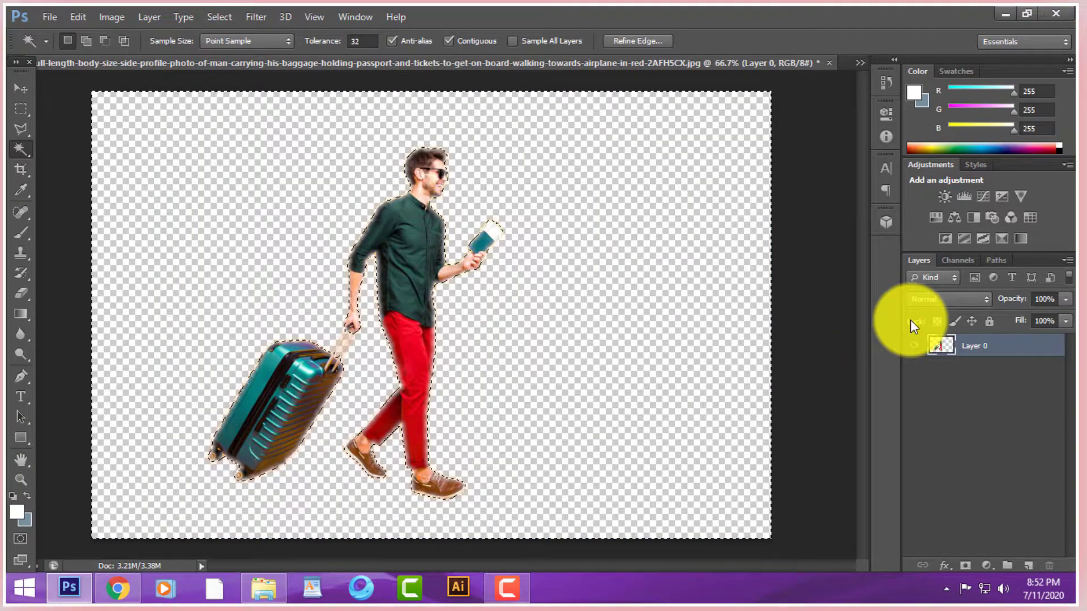
{"action": "key", "text": "ctrl+z"}
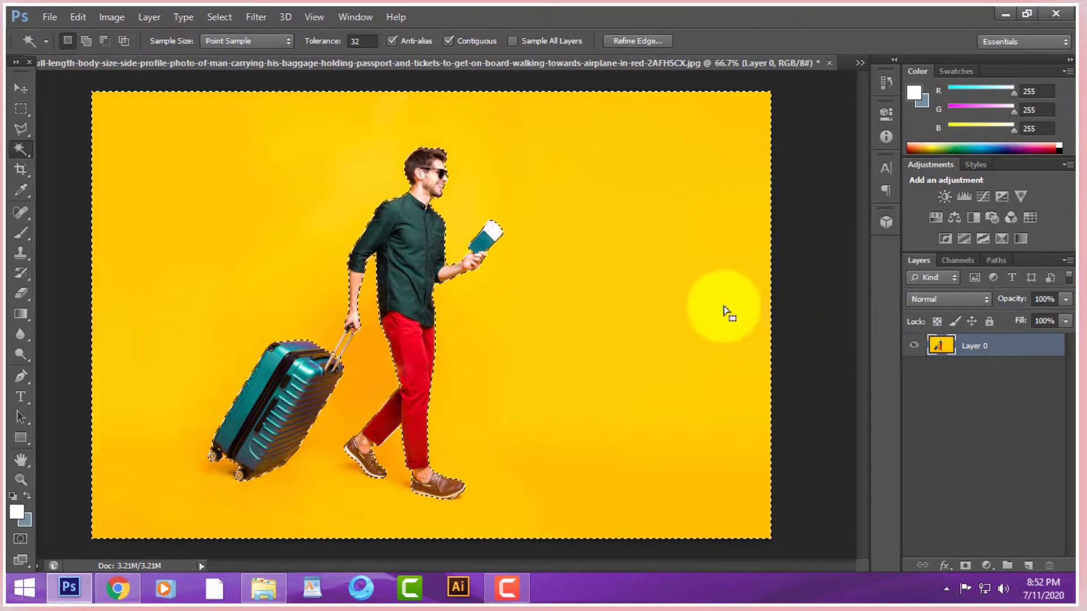
- Feather the background selection by 2 pixels, delete the yellow background around the man, and deselect
{"action": "left_click", "coordinate": [218, 17]}
{"action": "left_click", "coordinate": [267, 189]}
{"action": "left_click", "coordinate": [399, 244]}
{"action": "type", "text": "2"}
{"action": "left_click", "coordinate": [637, 206]}
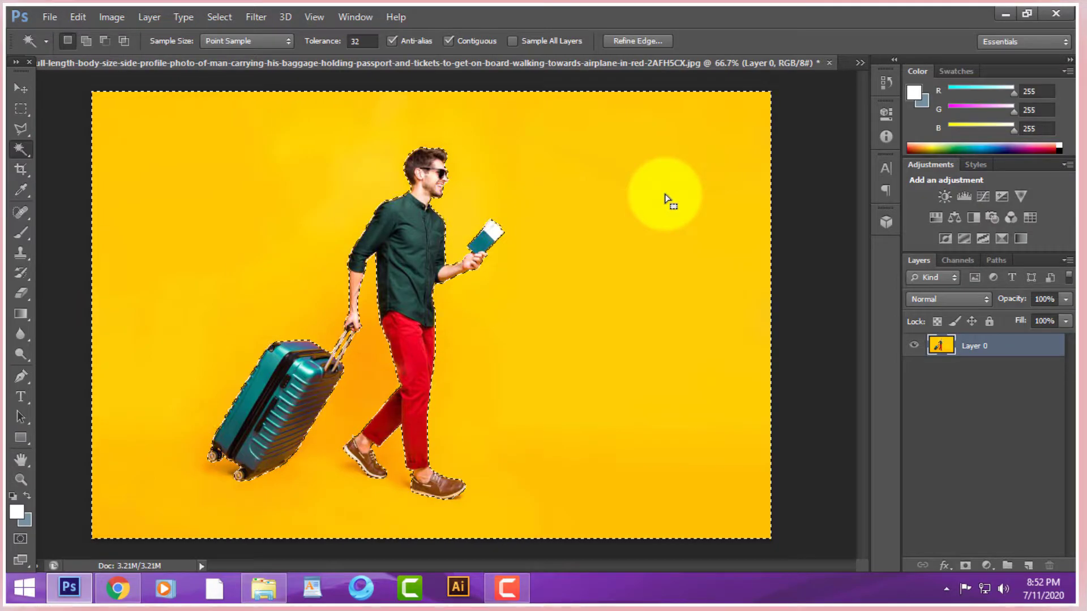
{"action": "key", "text": "Delete"}
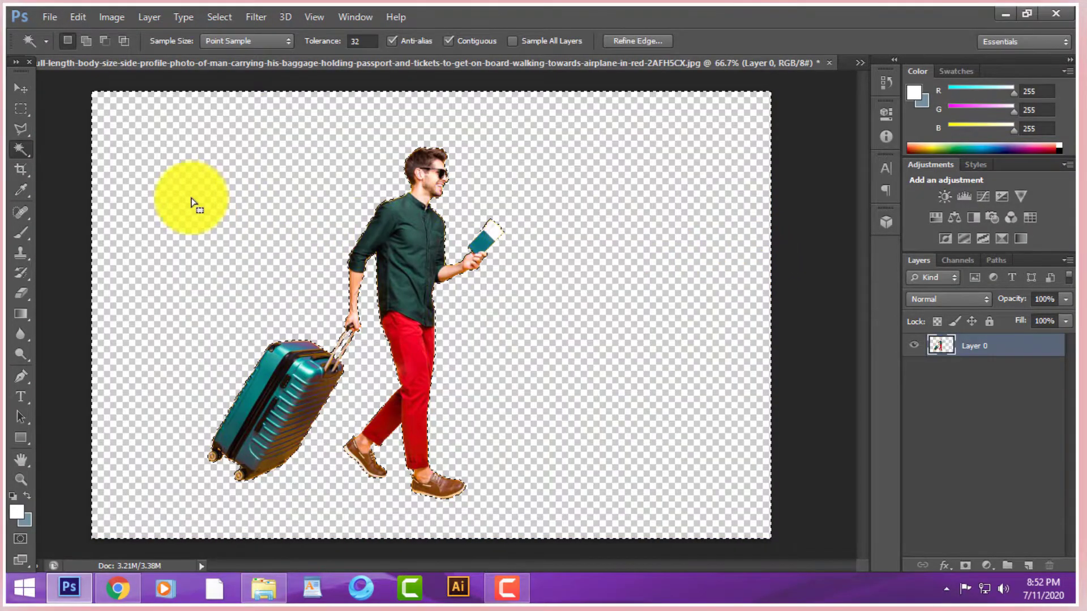
{"action": "left_click", "coordinate": [22, 109]}
{"action": "left_click", "coordinate": [67, 140]}
- Switch to Chrome and search Google for "background" in a new tab
{"action": "left_click", "coordinate": [1006, 13]}
{"action": "left_click", "coordinate": [969, 12]}
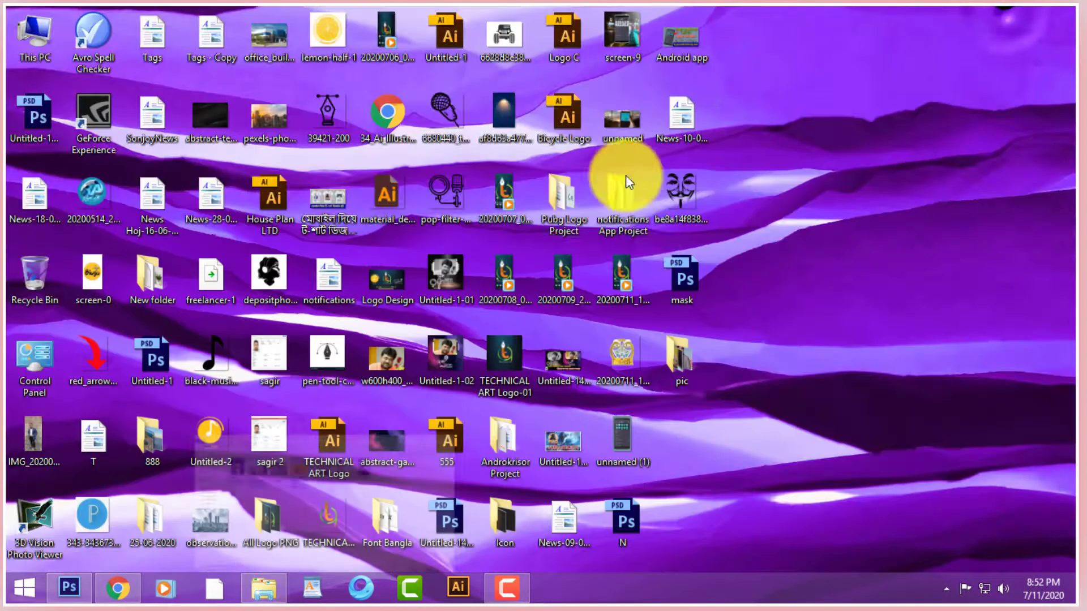
{"action": "right_click", "coordinate": [758, 119]}
{"action": "left_click", "coordinate": [806, 164]}
{"action": "left_click", "coordinate": [117, 587]}
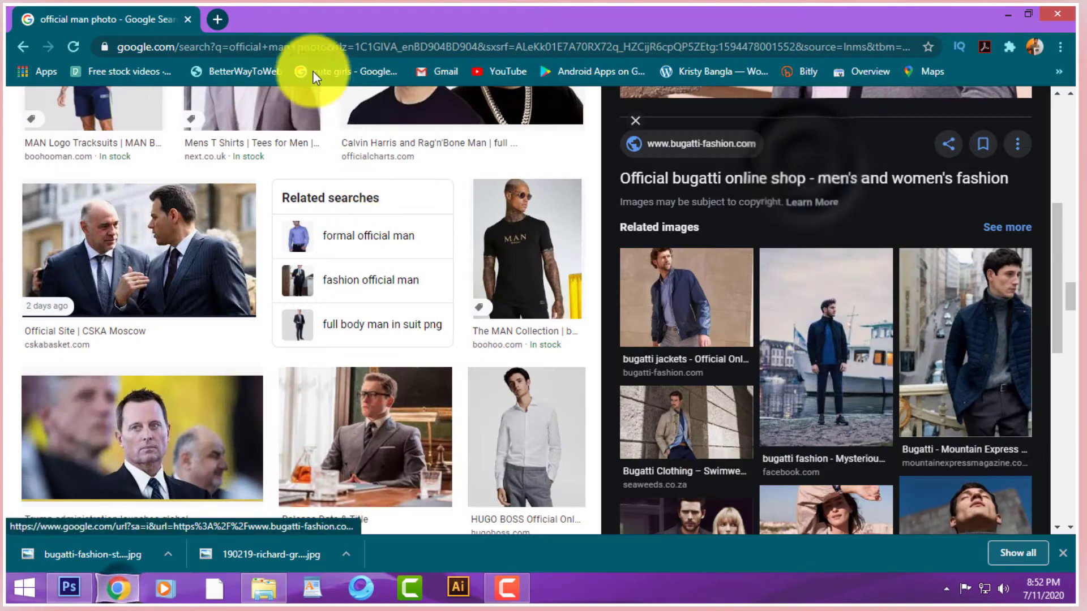
{"action": "key", "text": "ctrl+t"}
{"action": "type", "text": "bac"}
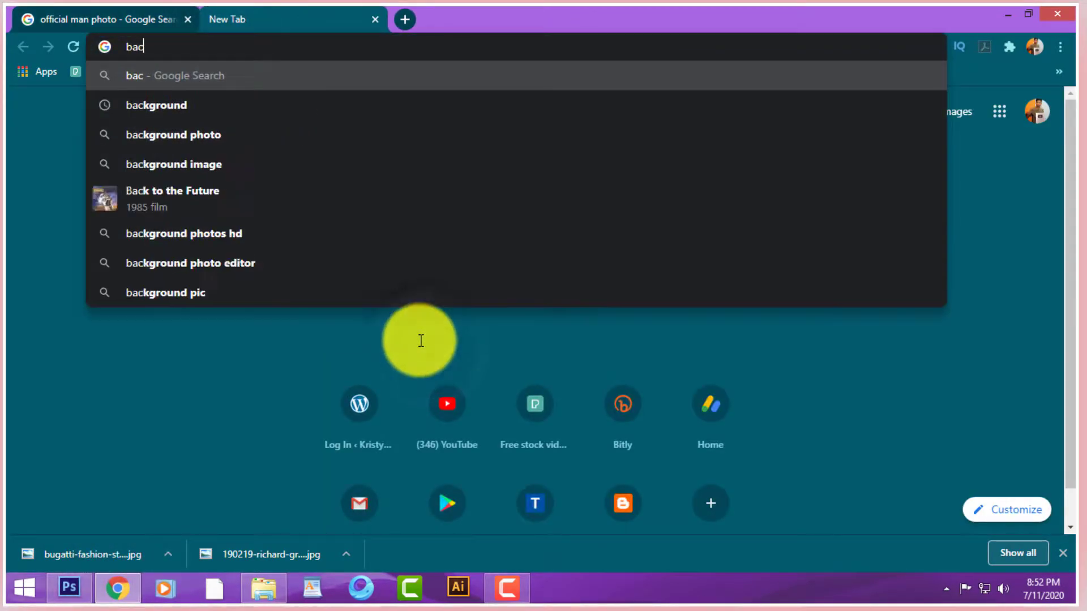
{"action": "type", "text": "kground"}
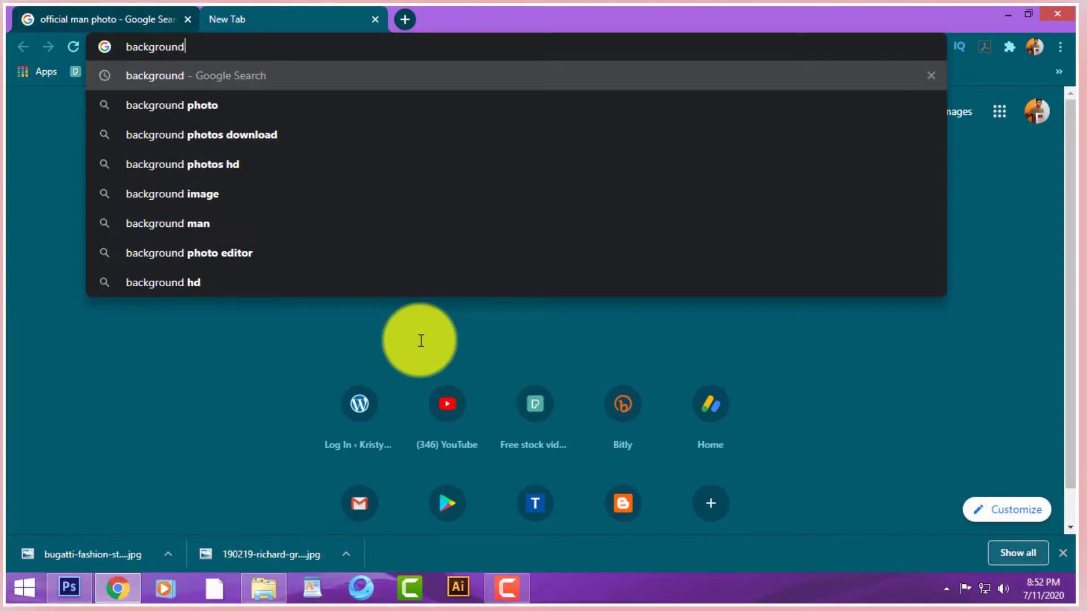
{"action": "key", "text": "Return"}
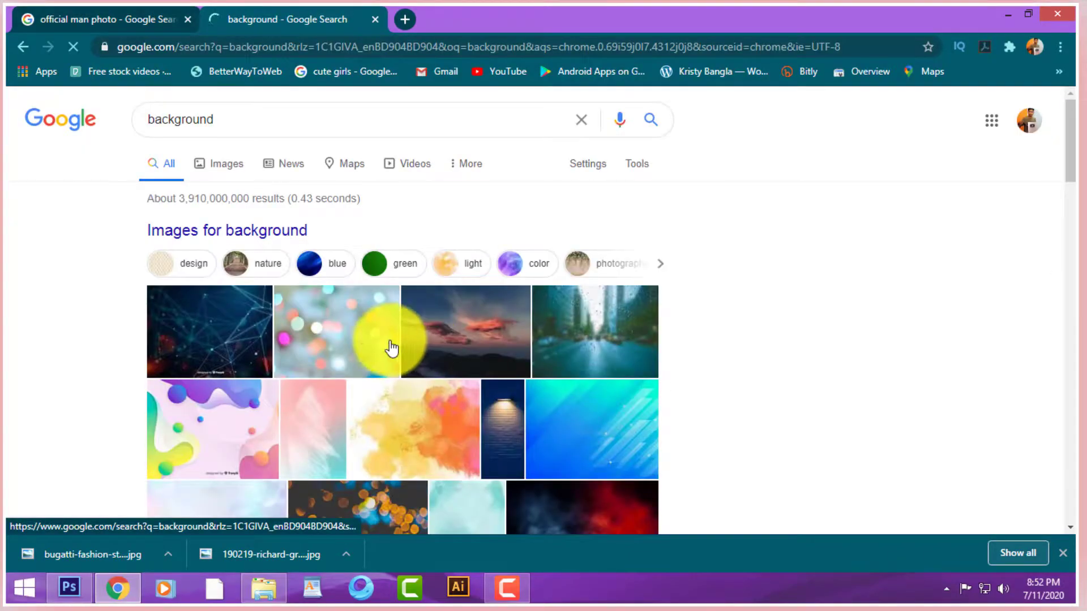
- Browse the background images, open the 1366 × 768 heavy rain picture from Canyon News, and copy the image
{"action": "left_click", "coordinate": [637, 347]}
{"action": "right_click", "coordinate": [724, 208]}
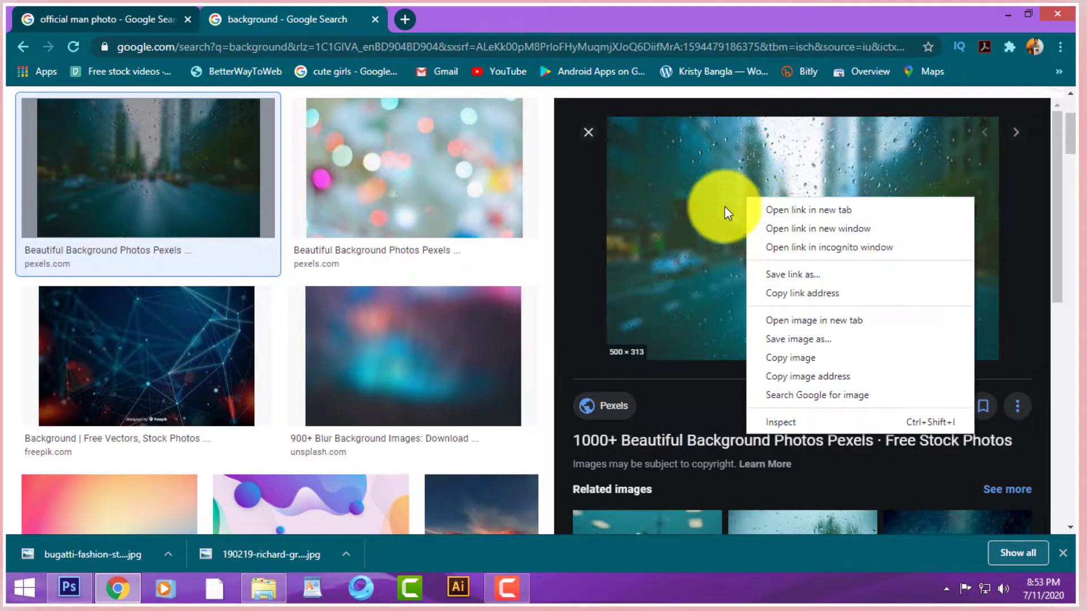
{"action": "scroll", "coordinate": [544, 300], "scroll_direction": "down", "scroll_amount": 10}
{"action": "scroll", "coordinate": [765, 315], "scroll_direction": "down", "scroll_amount": 7}
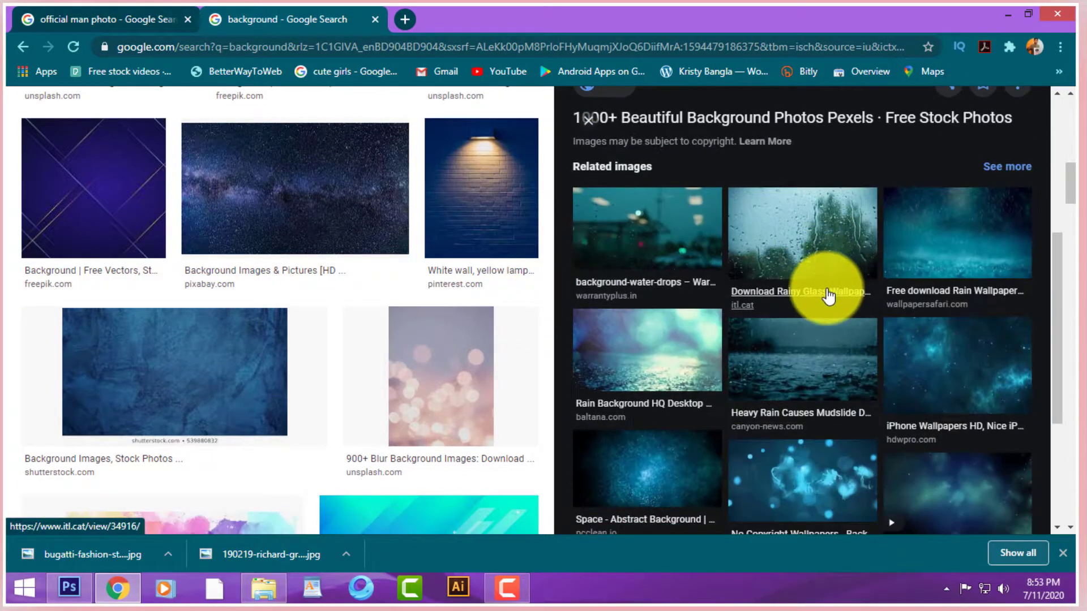
{"action": "left_click", "coordinate": [815, 271]}
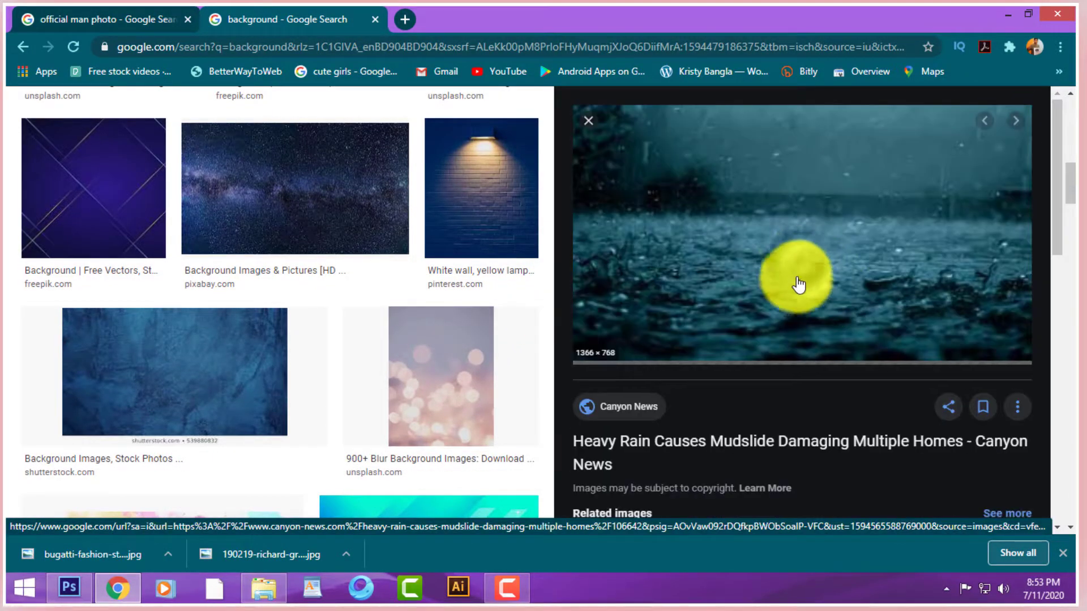
{"action": "right_click", "coordinate": [764, 197]}
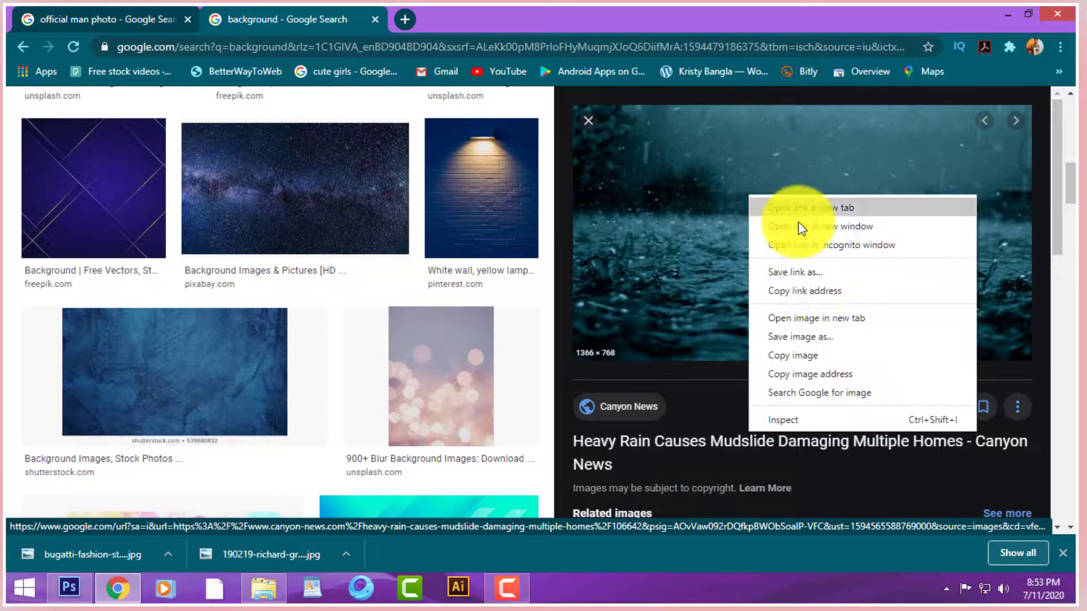
{"action": "left_click", "coordinate": [795, 340]}
{"action": "left_click", "coordinate": [738, 446]}
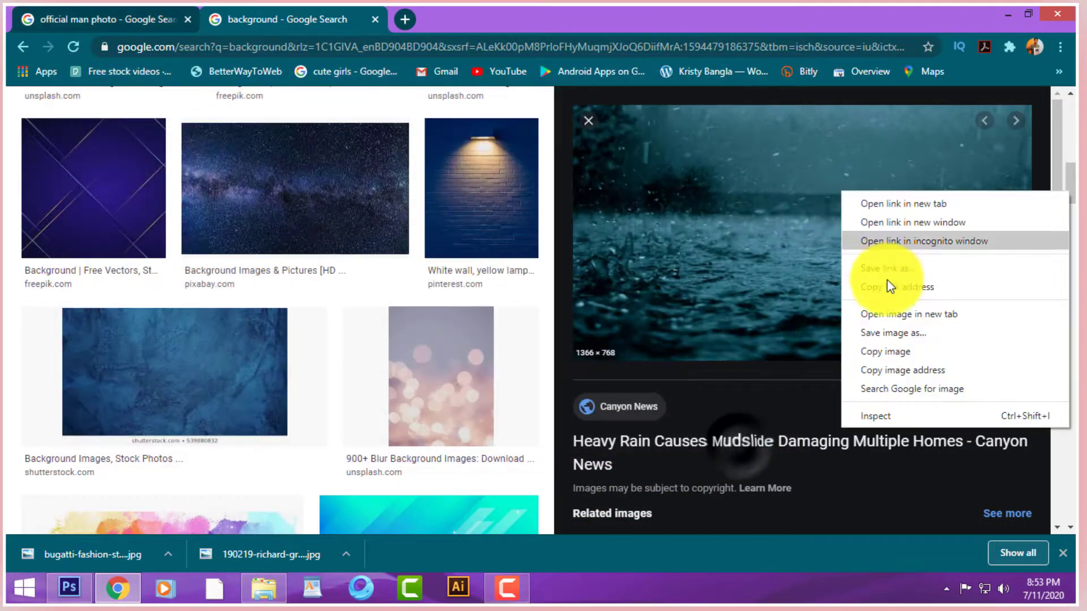
- Return to Photoshop and paste the copied rain image into the suitcase photo as a new layer
{"action": "left_click", "coordinate": [69, 587]}
{"action": "key", "text": "ctrl+v"}
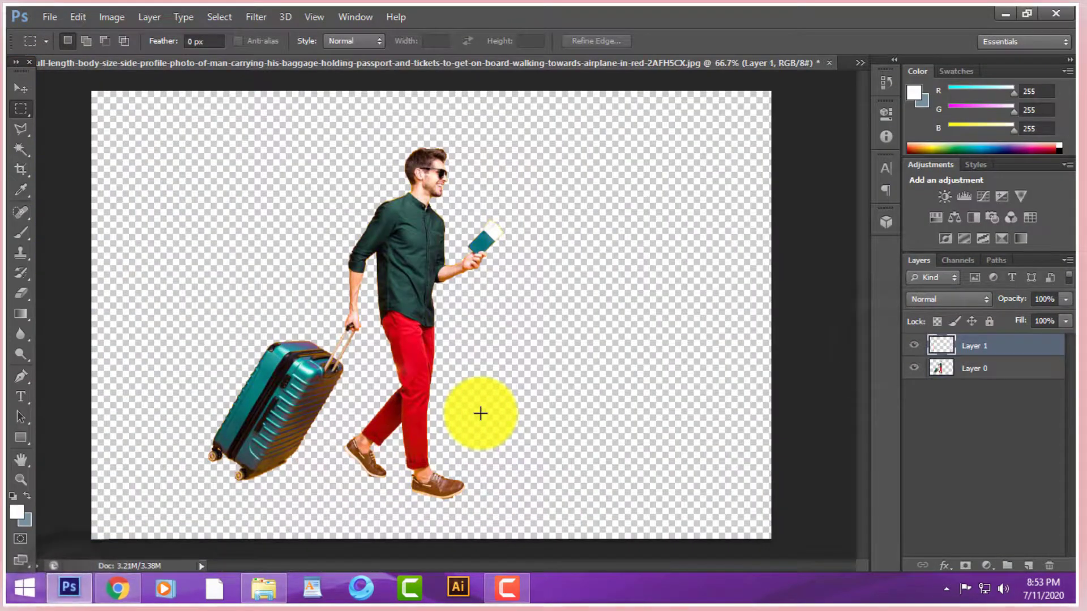
{"action": "left_click", "coordinate": [21, 87]}
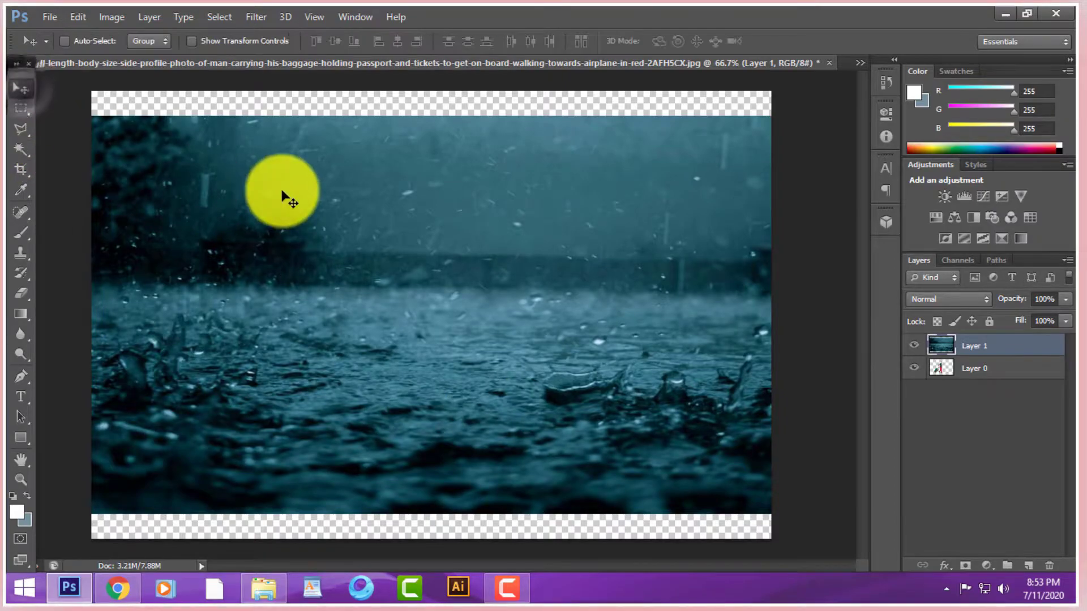
- Enlarge the rain image layer with Free Transform so that it covers the whole canvas
{"action": "right_click", "coordinate": [998, 349]}
{"action": "left_click", "coordinate": [543, 295]}
{"action": "key", "text": "ctrl+t"}
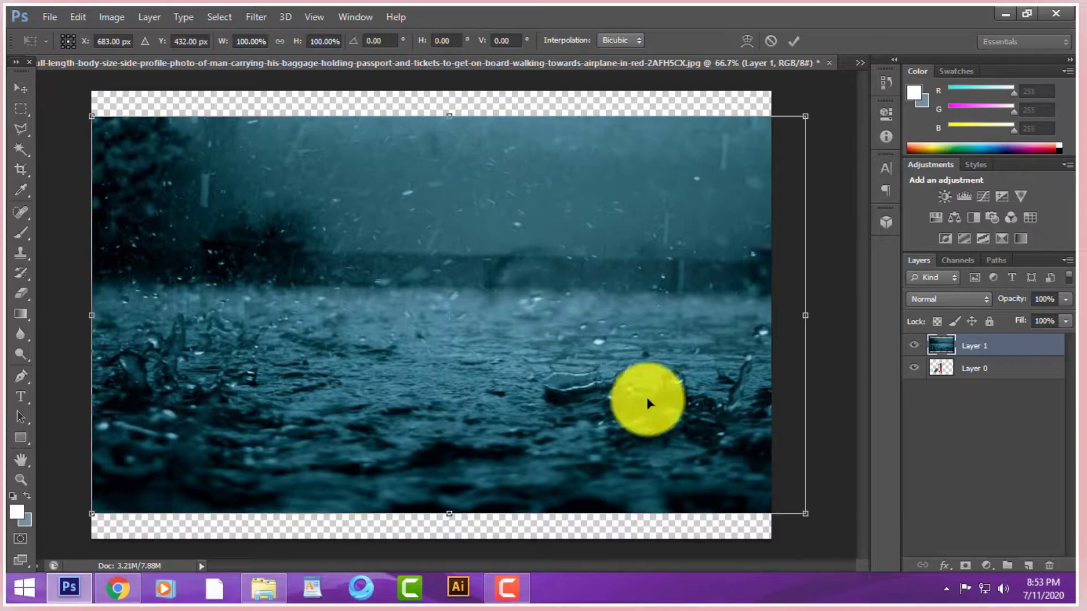
{"action": "left_click_drag", "start_coordinate": [804, 512], "coordinate": [837, 560]}
{"action": "key", "text": "Return"}
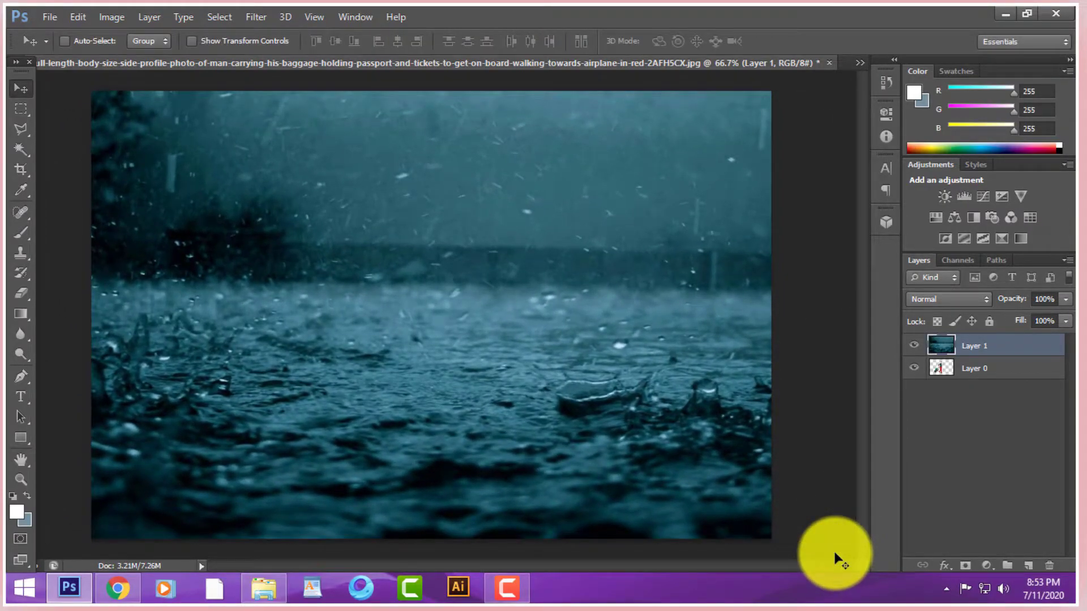
- Place the man's layer above the rain layer and set its opacity to 68%
{"action": "left_click_drag", "start_coordinate": [1012, 335], "coordinate": [1011, 338]}
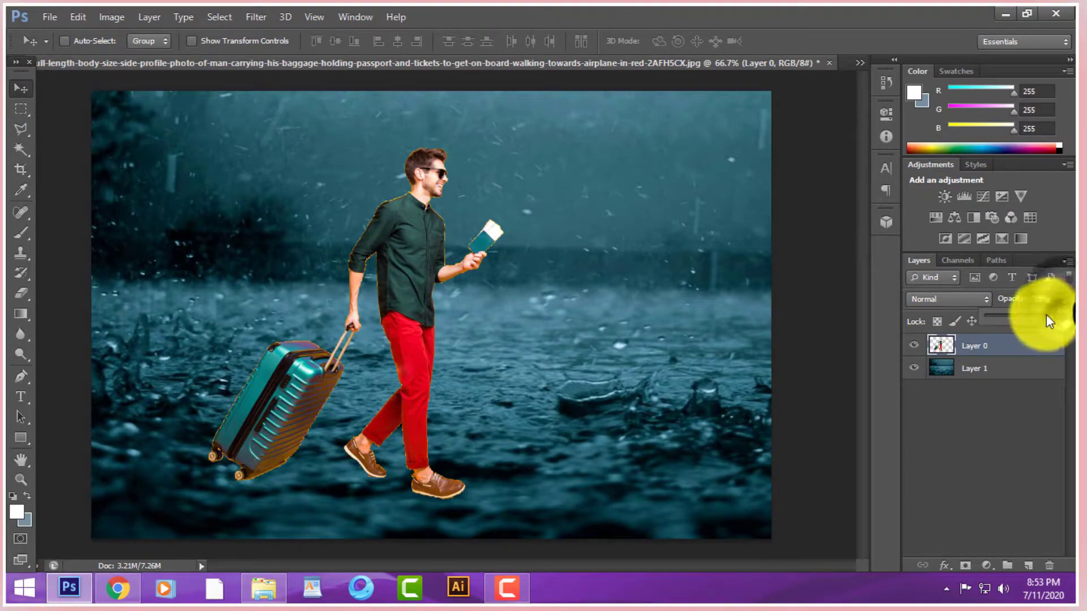
{"action": "left_click_drag", "start_coordinate": [1008, 315], "coordinate": [1040, 317]}
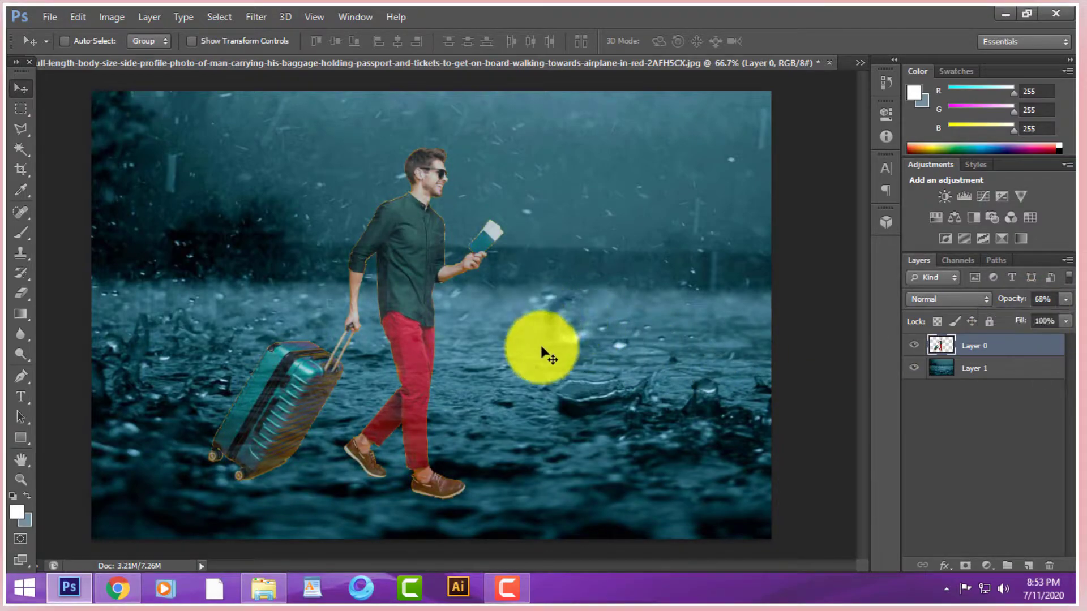
- Erase the lower edges of both shoes and the suitcase wheels with a soft 125-pixel Eraser to blend them into the water
{"action": "left_click", "coordinate": [22, 299]}
{"action": "right_click", "coordinate": [439, 286]}
{"action": "double_click", "coordinate": [512, 396]}
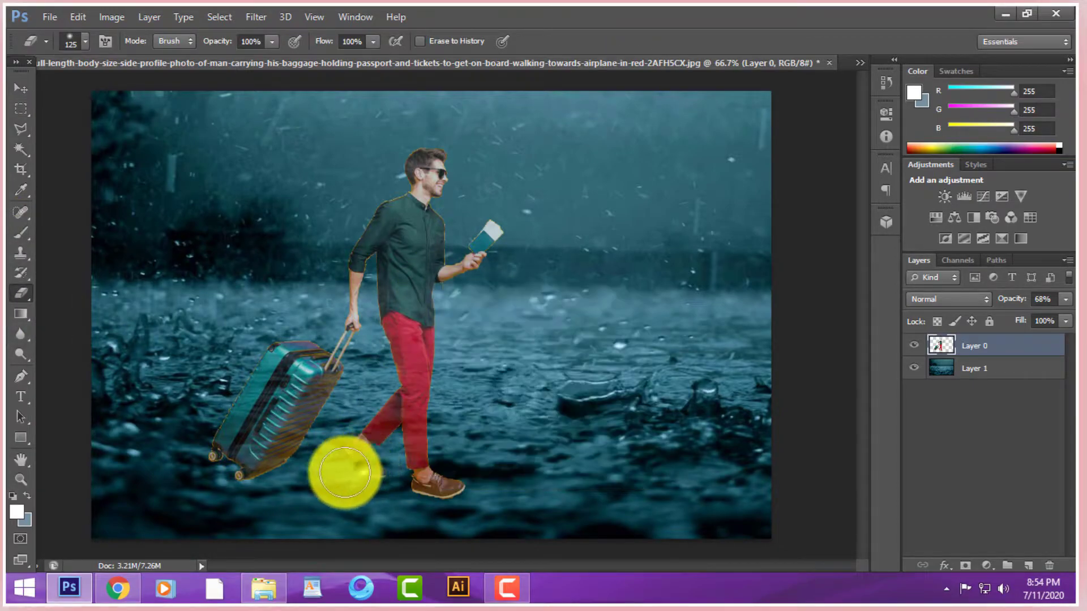
{"action": "mouse_move", "coordinate": [508, 493]}
{"action": "left_mouse_down"}
{"action": "mouse_move", "coordinate": [470, 481]}
{"action": "mouse_move", "coordinate": [544, 522]}
{"action": "mouse_move", "coordinate": [560, 518]}
{"action": "mouse_move", "coordinate": [546, 501]}
{"action": "mouse_move", "coordinate": [264, 505]}
{"action": "left_mouse_up"}
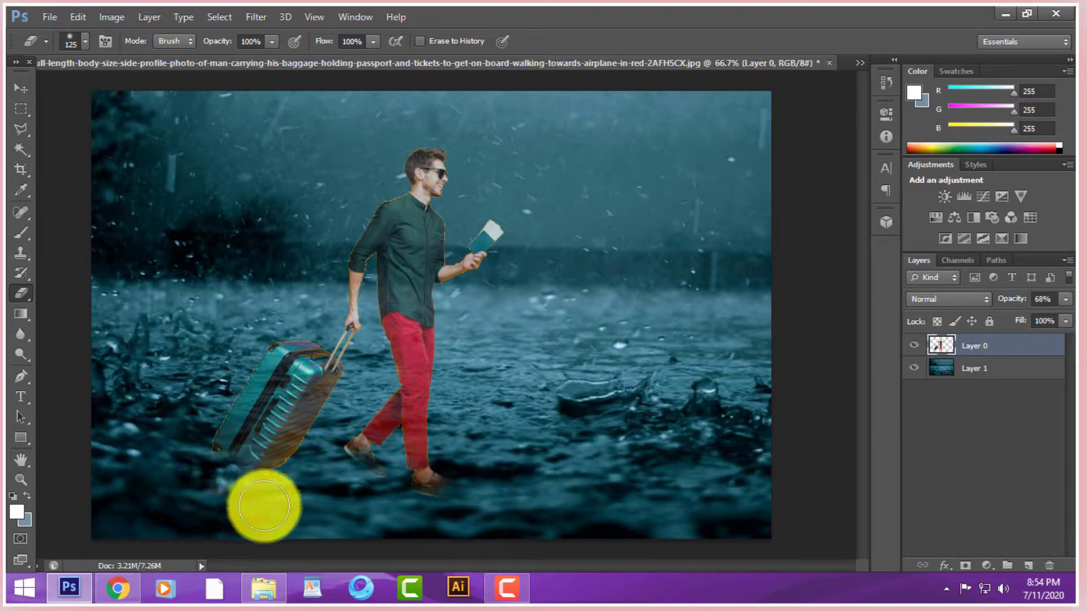
- Close the suitcase composite without saving its changes
{"action": "left_click", "coordinate": [21, 109]}
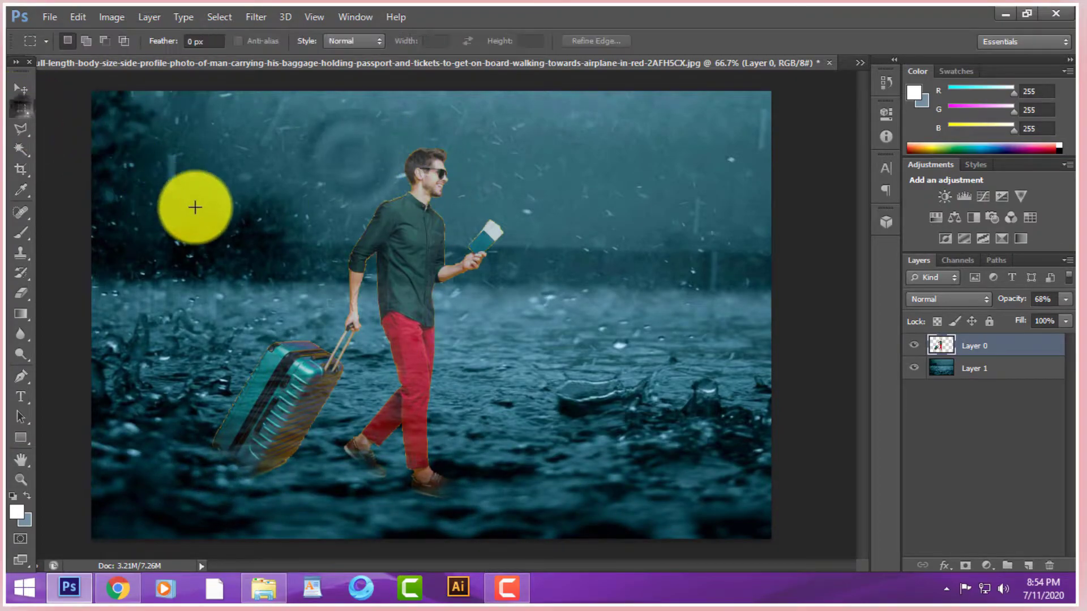
{"action": "right_click", "coordinate": [148, 166]}
{"action": "key", "text": "Escape"}
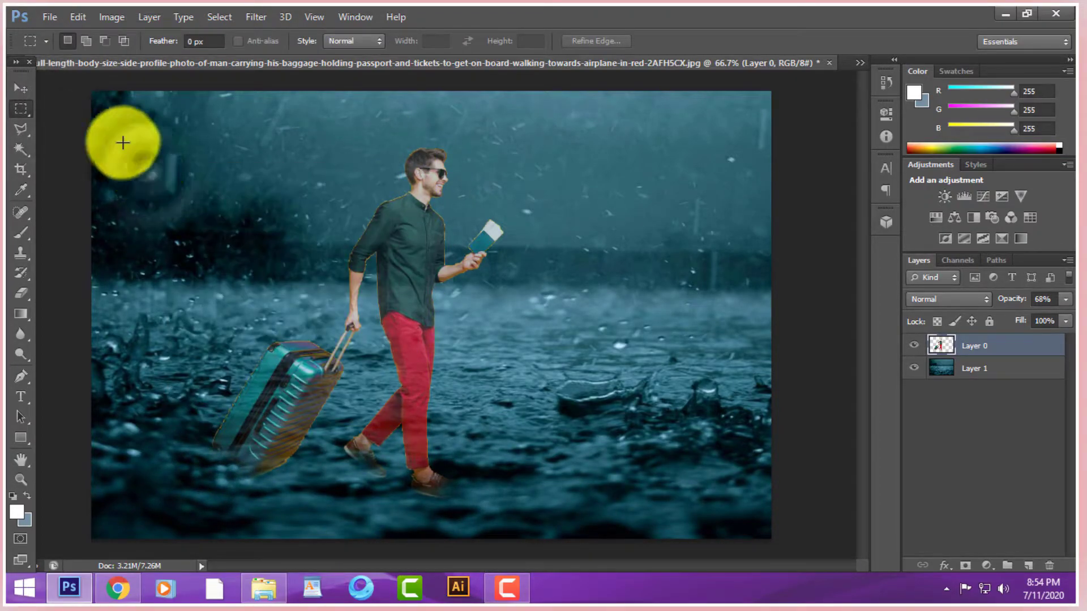
{"action": "left_click", "coordinate": [830, 62]}
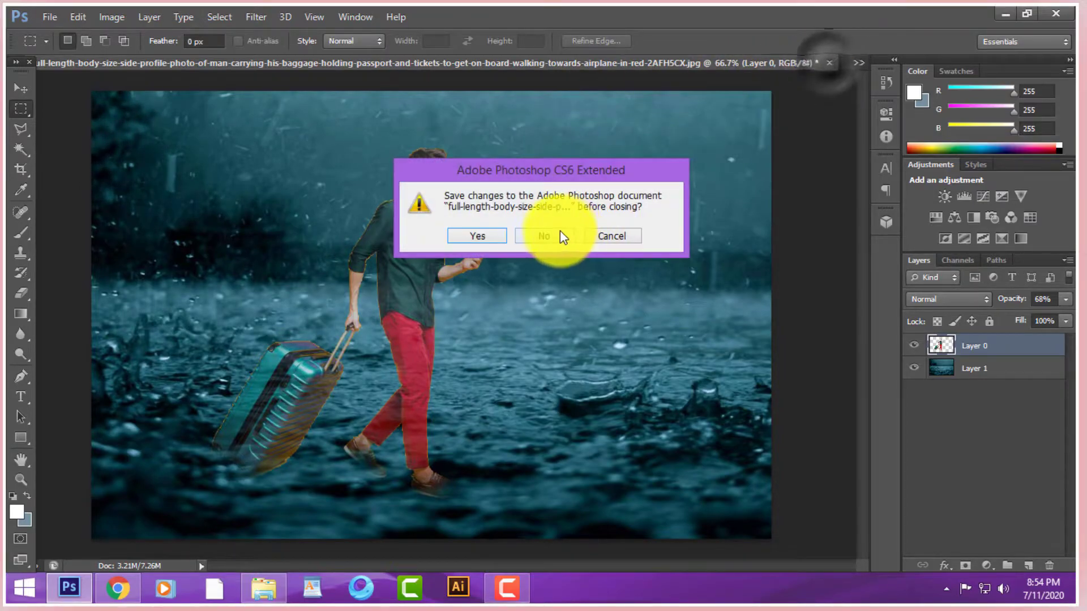
{"action": "left_click", "coordinate": [558, 236]}
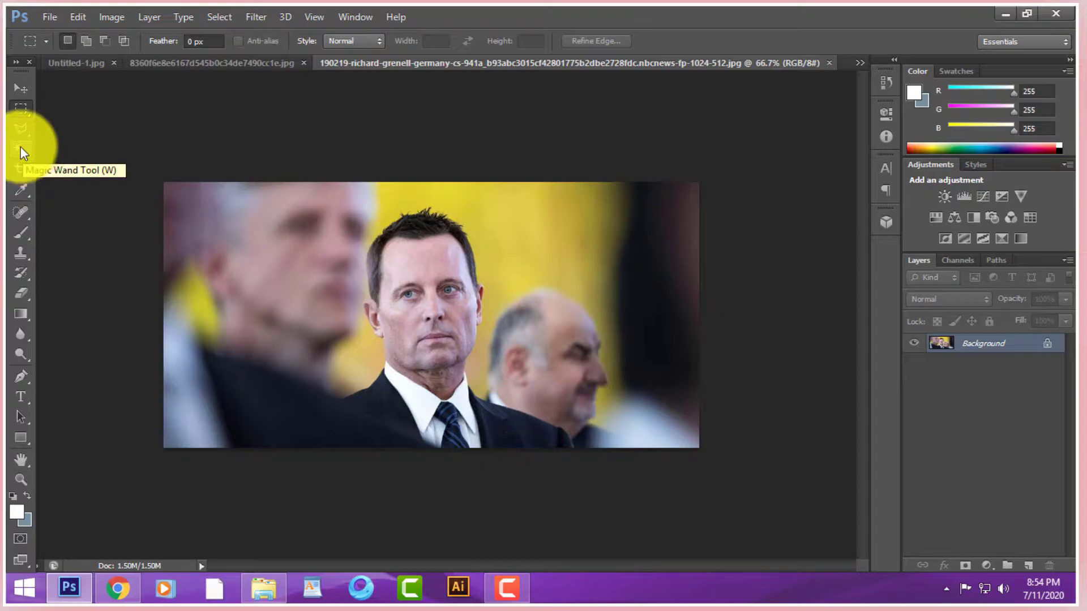
- Start a Polygonal Lasso outline at 200% zoom along the jacket shoulder of the suited man in the centre, up toward his collar
{"action": "left_click", "coordinate": [20, 129]}
{"action": "key", "text": "ctrl+plus"}
{"action": "scroll", "coordinate": [553, 298], "scroll_direction": "down", "scroll_amount": 3}
{"action": "left_click", "coordinate": [170, 524]}
{"action": "left_click", "coordinate": [229, 440]}
{"action": "left_click", "coordinate": [263, 403]}
{"action": "scroll", "coordinate": [347, 376], "scroll_direction": "up", "scroll_amount": 1}
{"action": "scroll", "coordinate": [344, 369], "scroll_direction": "up", "scroll_amount": 1}
{"action": "left_click", "coordinate": [459, 318]}
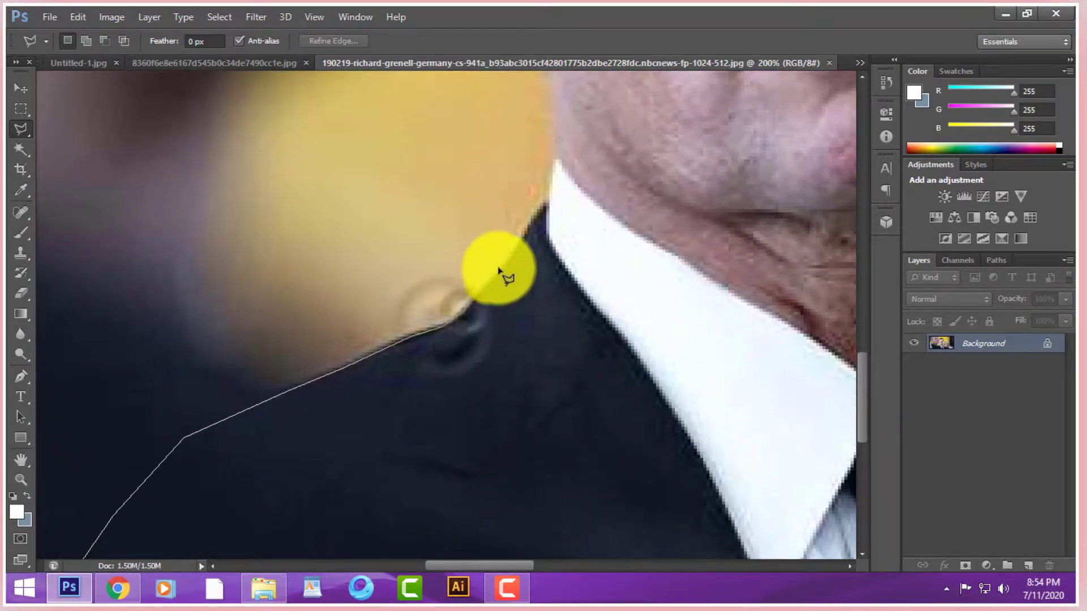
- Continue the Polygonal Lasso outline from the collar up the neck and around the man's right ear
{"action": "left_click_drag", "start_coordinate": [563, 236], "coordinate": [506, 363]}
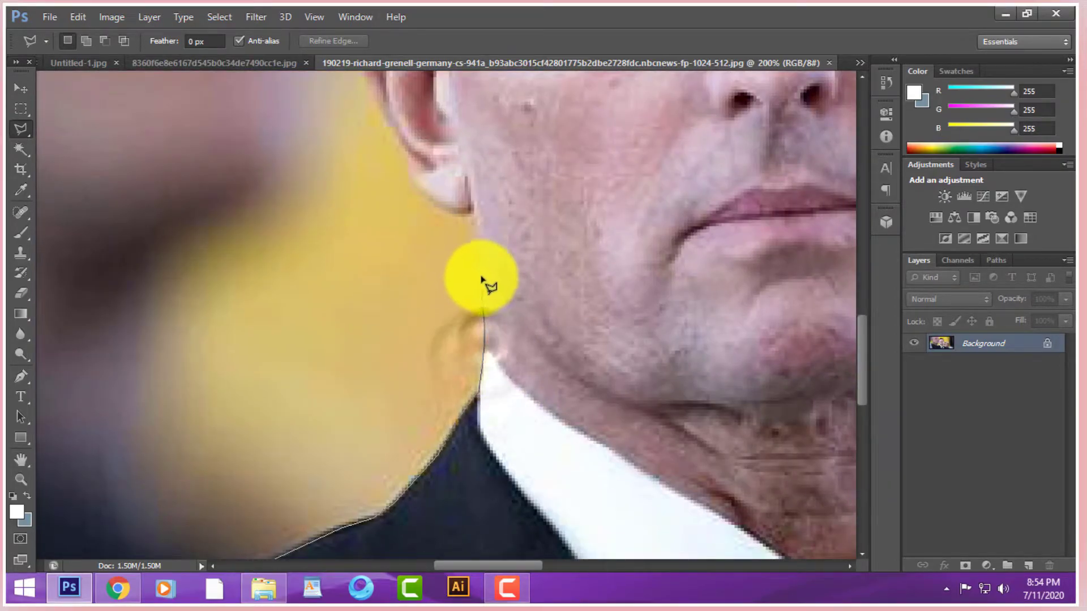
{"action": "left_click_drag", "start_coordinate": [476, 223], "coordinate": [563, 428]}
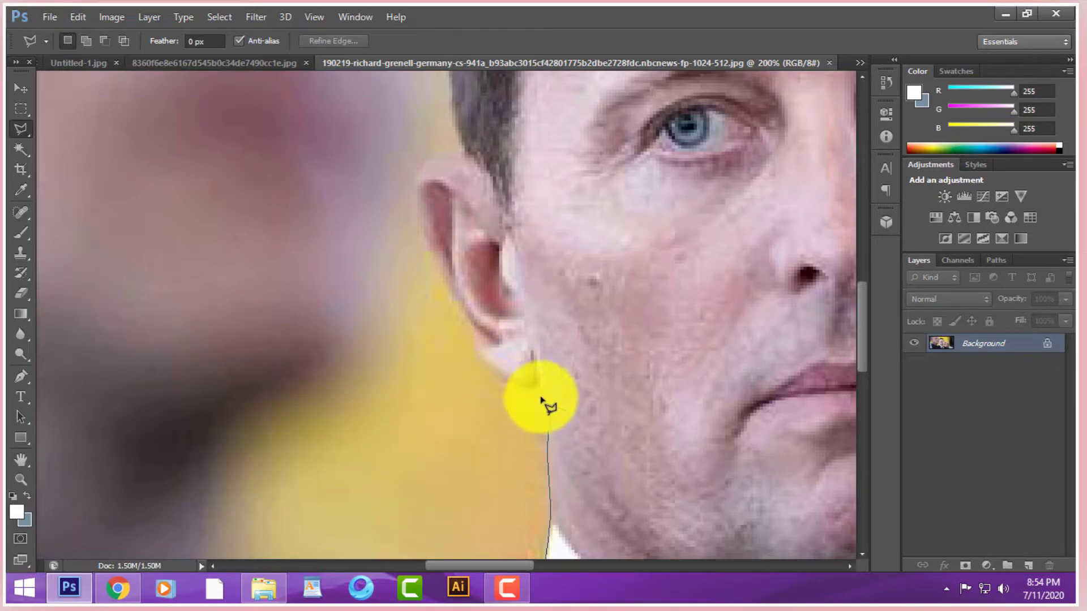
{"action": "scroll", "coordinate": [524, 399], "scroll_direction": "up", "scroll_amount": 3}
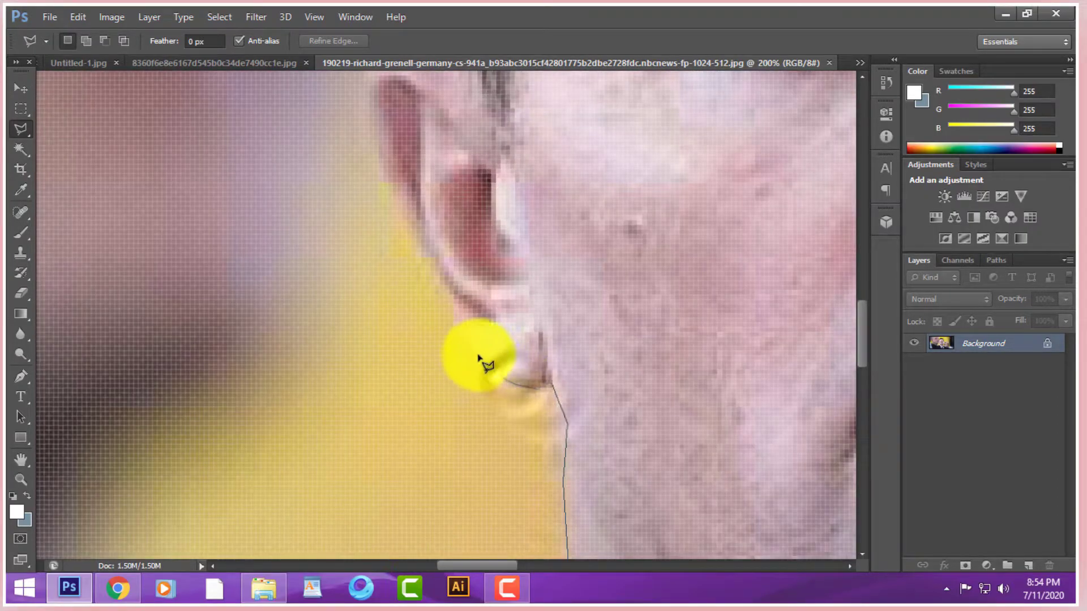
{"action": "left_click", "coordinate": [380, 171]}
{"action": "scroll", "coordinate": [420, 223], "scroll_direction": "up", "scroll_amount": 4}
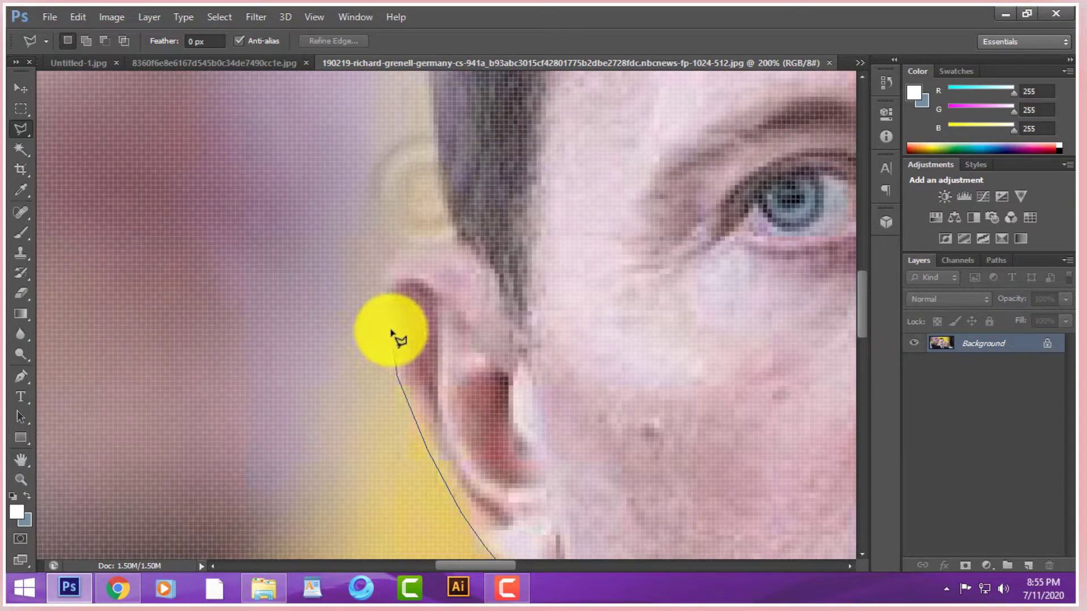
{"action": "left_click", "coordinate": [396, 260]}
{"action": "left_click", "coordinate": [456, 237]}
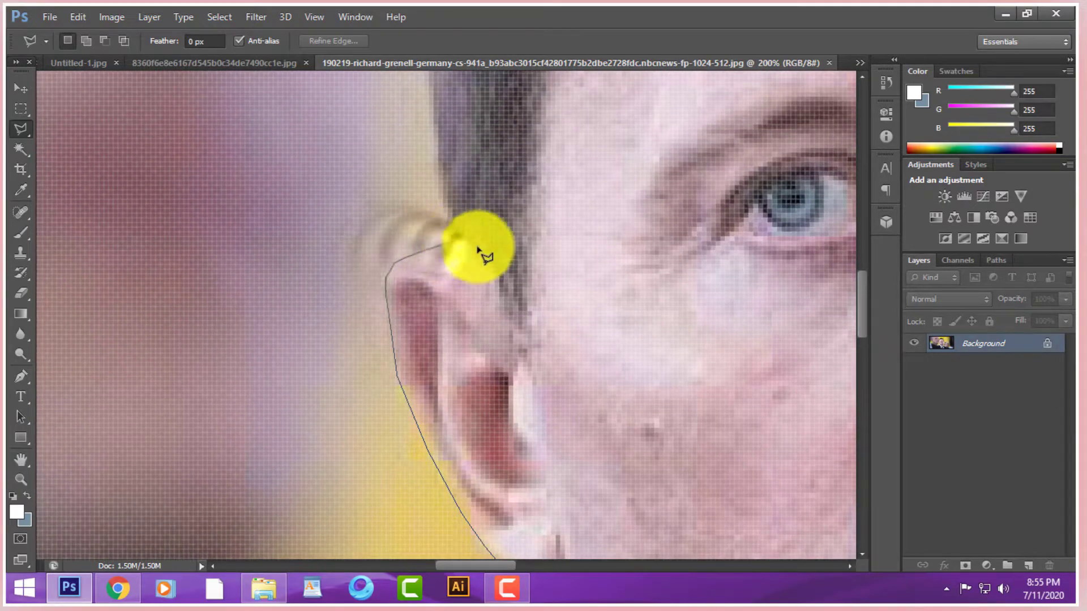
- Carry the lasso outline from the top of his right ear up the side hair to the curve of the crown
{"action": "scroll", "coordinate": [461, 242], "scroll_direction": "up", "scroll_amount": 4}
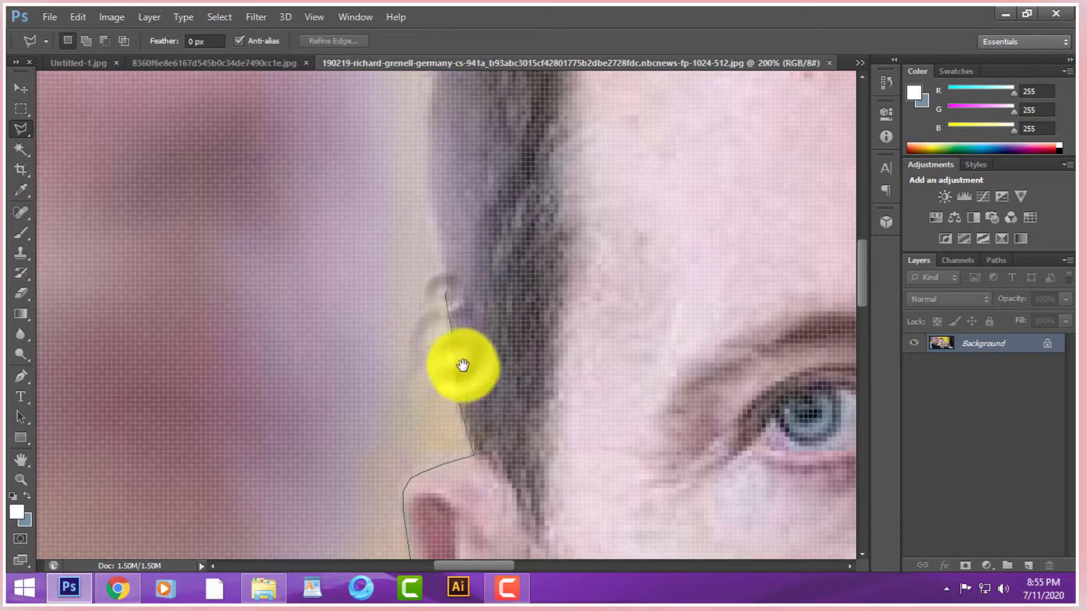
{"action": "left_click_drag", "start_coordinate": [454, 272], "coordinate": [485, 497]}
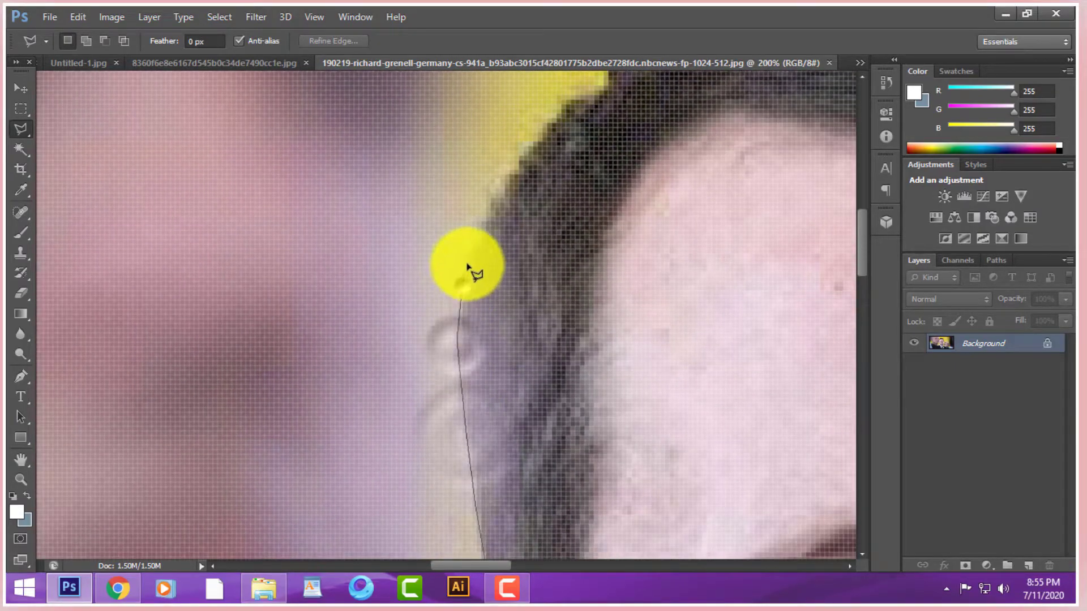
{"action": "scroll", "coordinate": [500, 422], "scroll_direction": "up", "scroll_amount": 3}
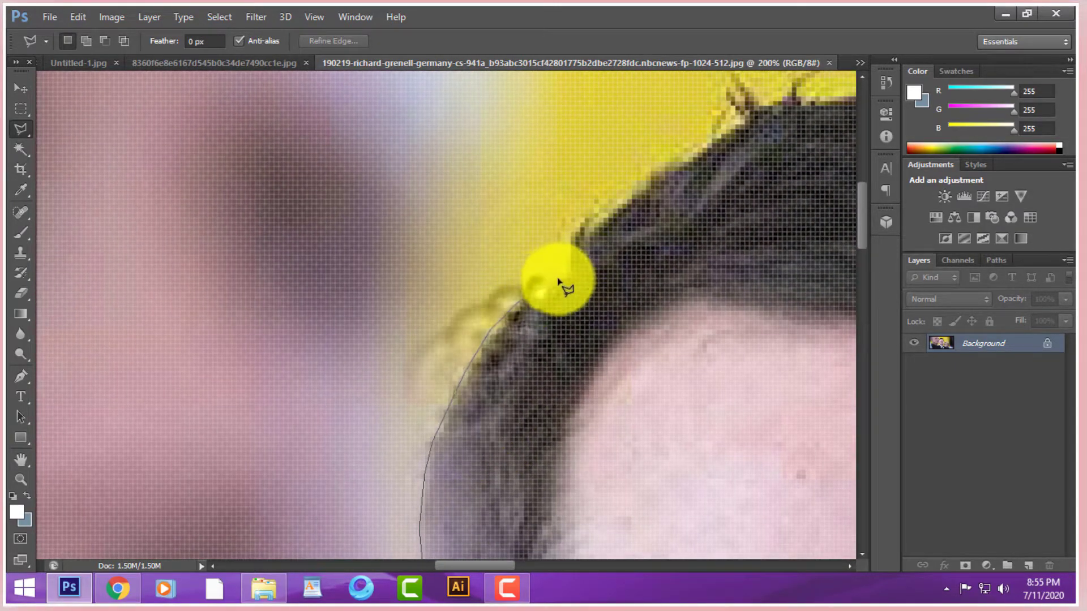
{"action": "left_click", "coordinate": [572, 236]}
{"action": "left_click", "coordinate": [620, 215]}
{"action": "mouse_move", "coordinate": [633, 195]}
{"action": "left_mouse_down"}
{"action": "mouse_move", "coordinate": [461, 393]}
{"action": "mouse_move", "coordinate": [354, 376]}
{"action": "left_mouse_up"}
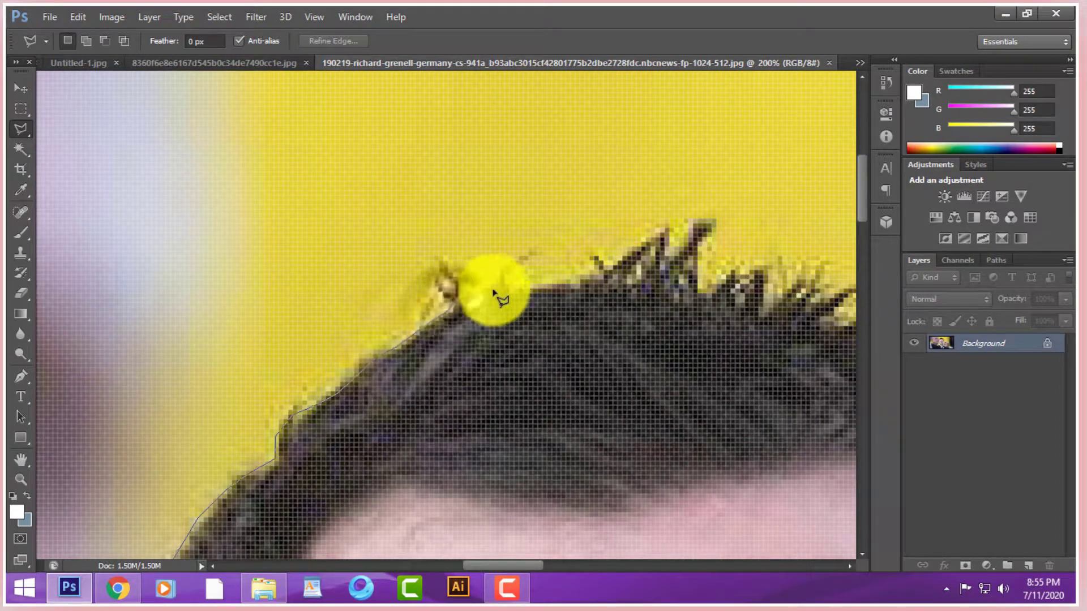
- Trace the lasso outline along the spiky hair tips across the top of the man's head
{"action": "left_click", "coordinate": [570, 285]}
{"action": "left_click", "coordinate": [627, 257]}
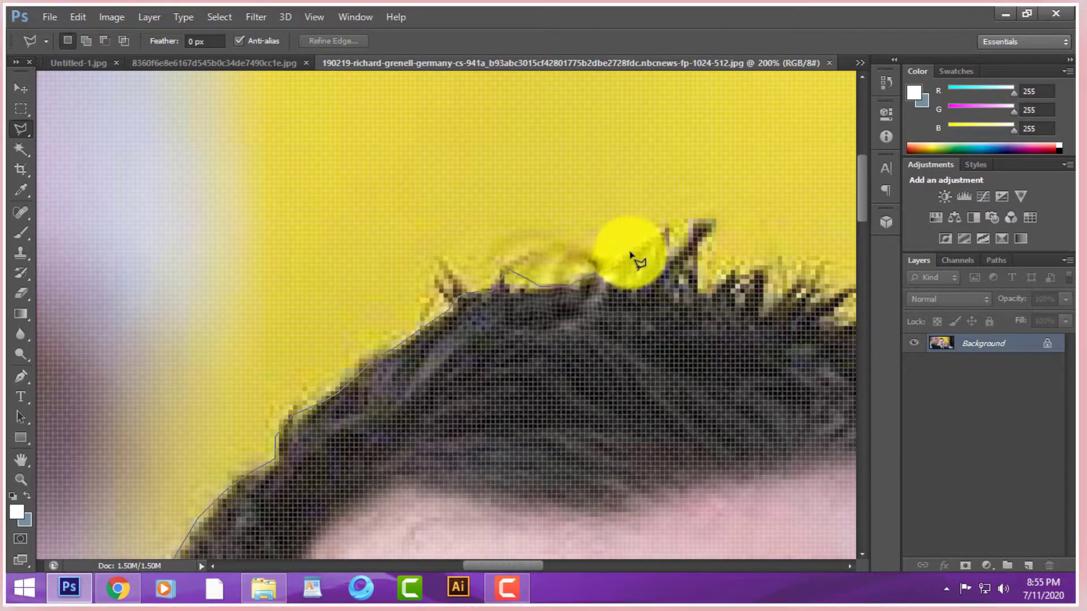
{"action": "left_click", "coordinate": [663, 232]}
{"action": "left_click", "coordinate": [712, 223]}
{"action": "left_click", "coordinate": [698, 286]}
{"action": "left_click", "coordinate": [728, 277]}
{"action": "left_click", "coordinate": [763, 275]}
{"action": "mouse_move", "coordinate": [615, 336]}
{"action": "left_mouse_down"}
{"action": "mouse_move", "coordinate": [427, 363]}
{"action": "mouse_move", "coordinate": [270, 368]}
{"action": "left_mouse_up"}
{"action": "left_click", "coordinate": [439, 334]}
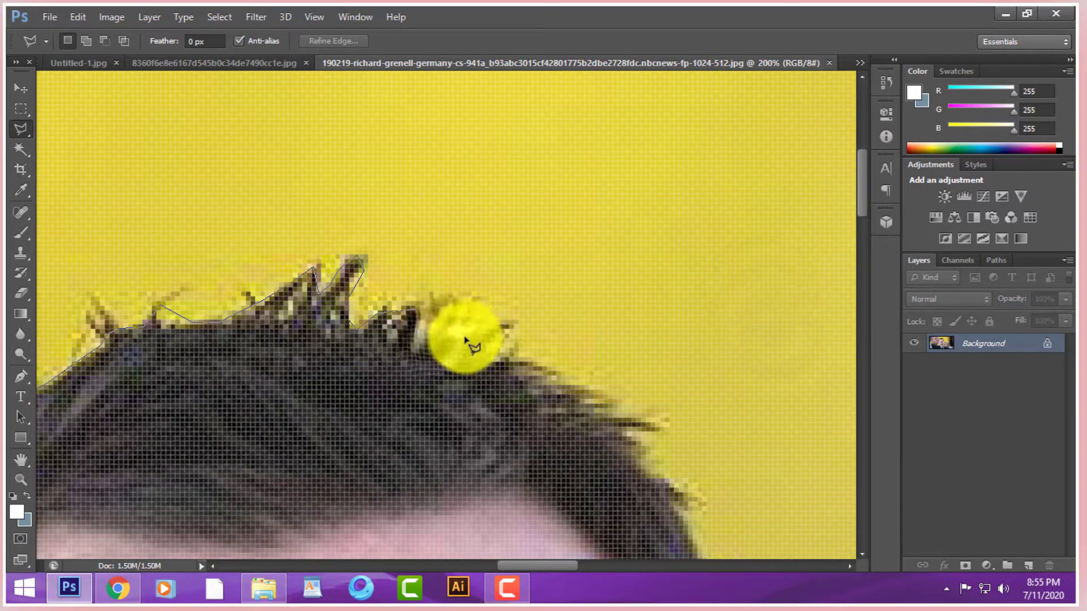
- Extend the lasso outline down the hair on the other side of his head to the top of his left ear
{"action": "left_click", "coordinate": [655, 437]}
{"action": "left_click_drag", "start_coordinate": [632, 480], "coordinate": [451, 296]}
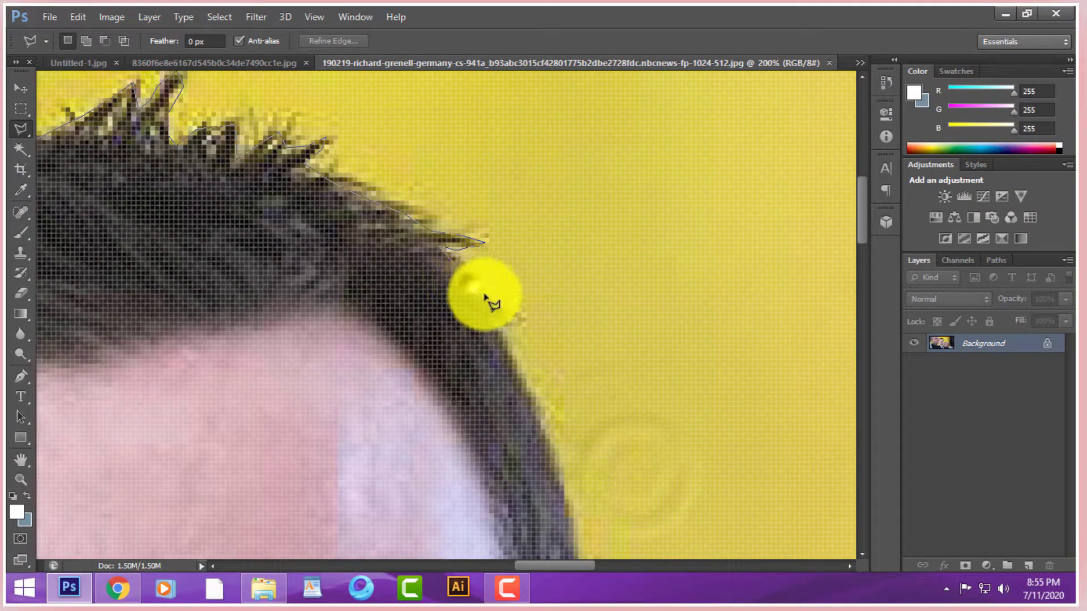
{"action": "left_click_drag", "start_coordinate": [514, 362], "coordinate": [432, 255]}
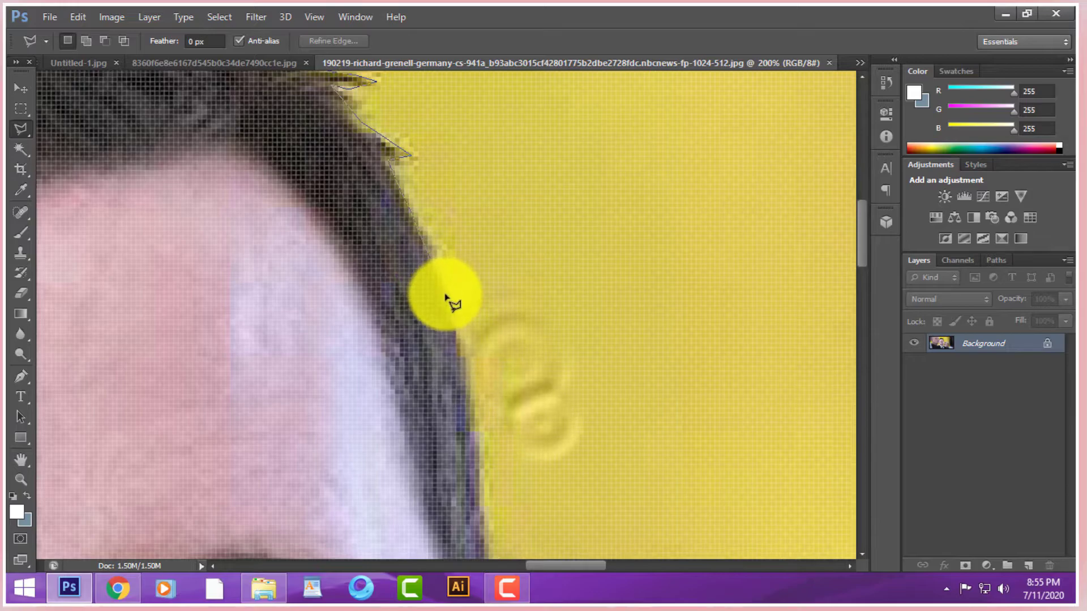
{"action": "left_click_drag", "start_coordinate": [466, 365], "coordinate": [444, 243]}
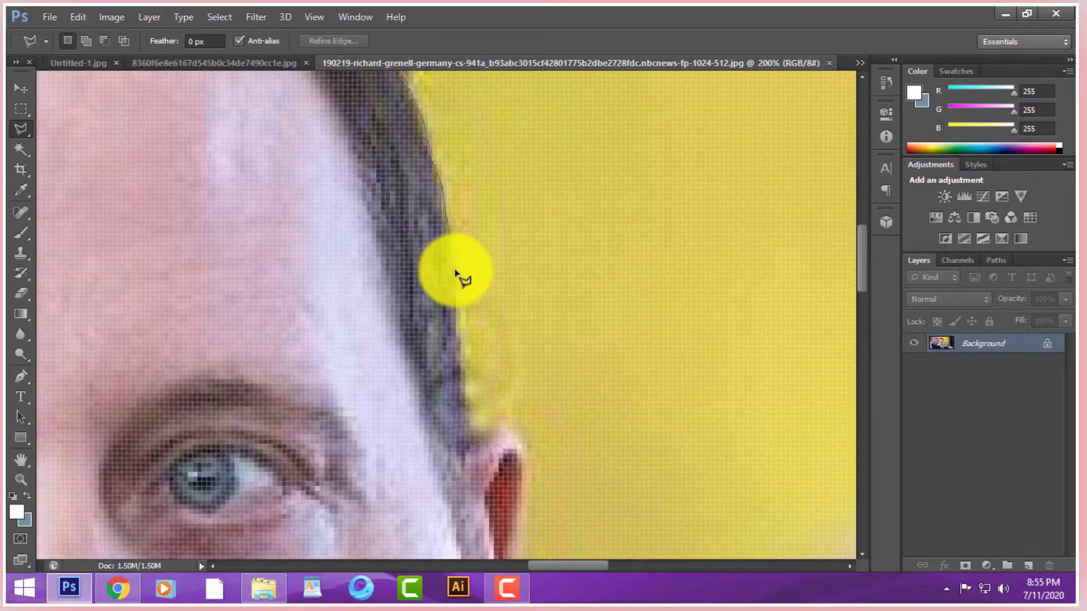
{"action": "left_click_drag", "start_coordinate": [468, 397], "coordinate": [444, 284]}
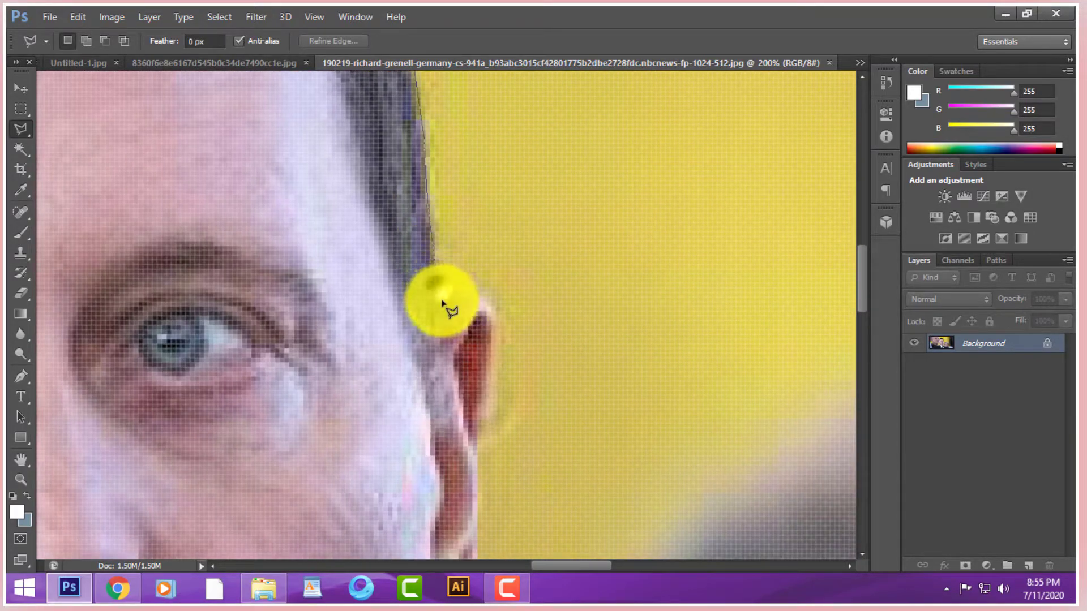
- Trace the lasso outline around the outer edge of the man's left ear down to the earlobe
{"action": "left_click", "coordinate": [484, 297]}
{"action": "left_click", "coordinate": [496, 320]}
{"action": "left_click_drag", "start_coordinate": [498, 315], "coordinate": [502, 274]}
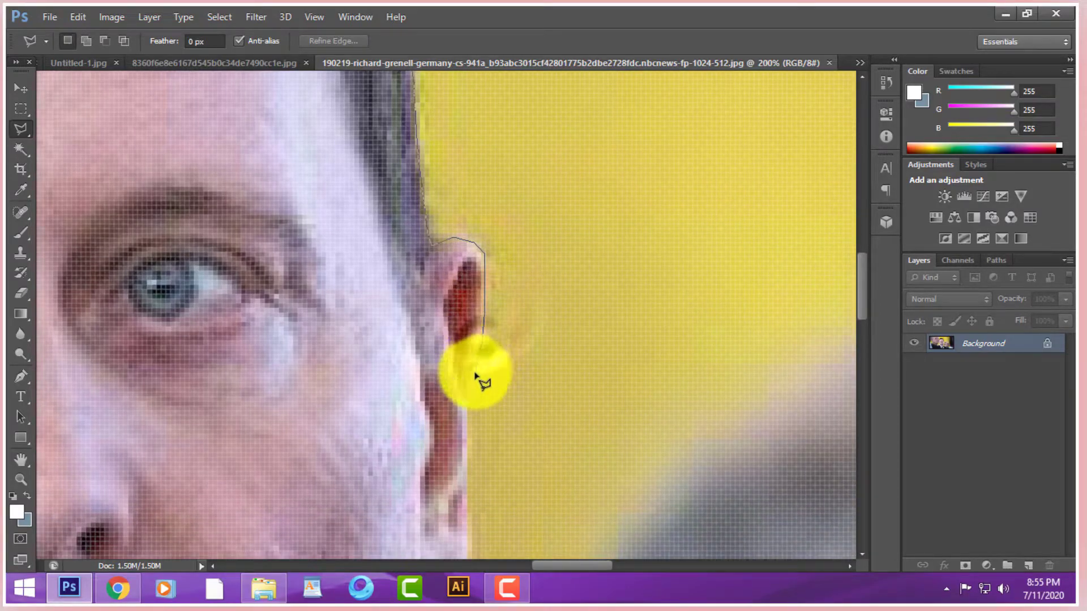
{"action": "left_click_drag", "start_coordinate": [478, 376], "coordinate": [459, 282]}
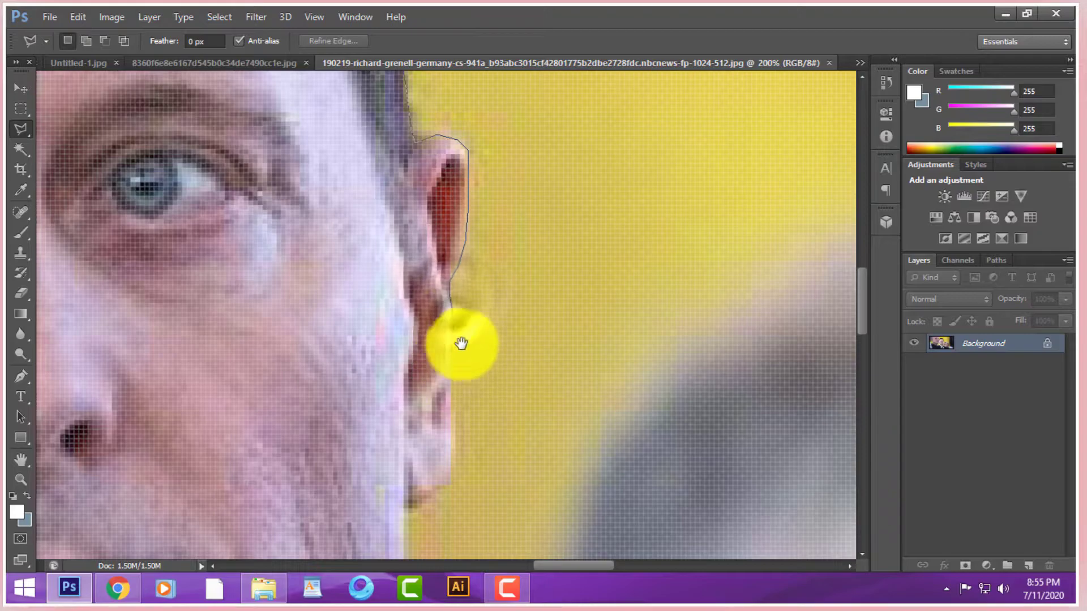
{"action": "left_click_drag", "start_coordinate": [457, 377], "coordinate": [445, 236]}
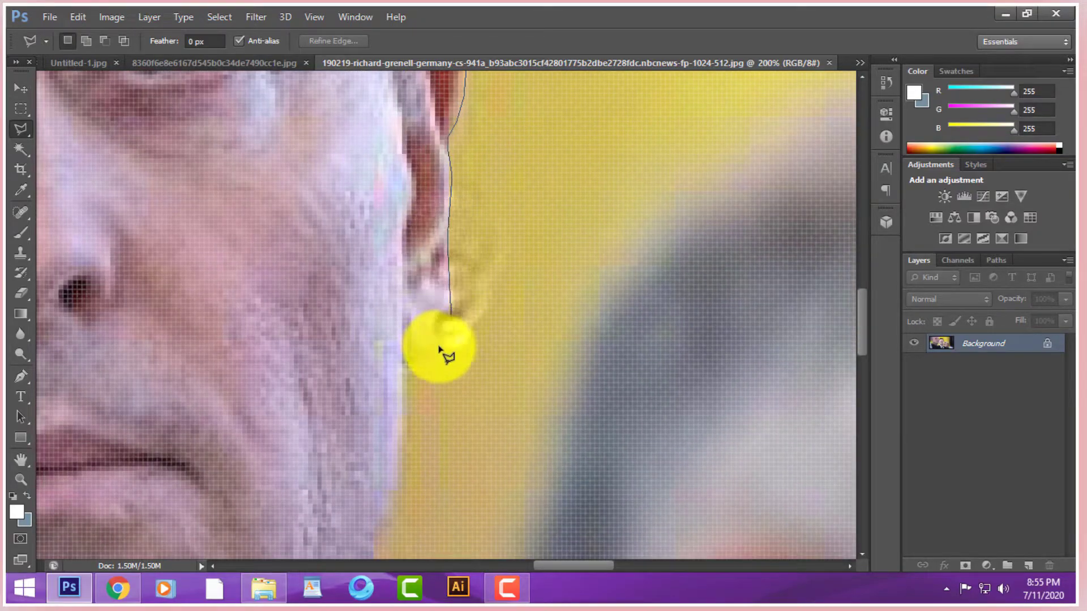
{"action": "left_click_drag", "start_coordinate": [412, 371], "coordinate": [493, 199]}
- Follow the man's jaw and neck with the lasso outline from the left earlobe down to the shirt collar
{"action": "left_click", "coordinate": [444, 213]}
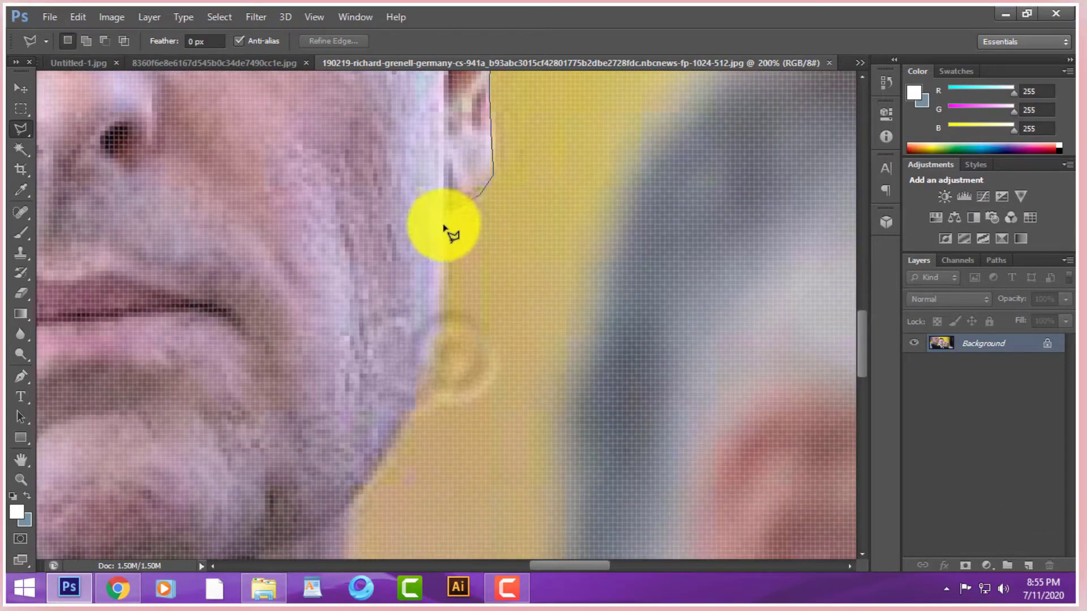
{"action": "left_click_drag", "start_coordinate": [454, 313], "coordinate": [485, 206]}
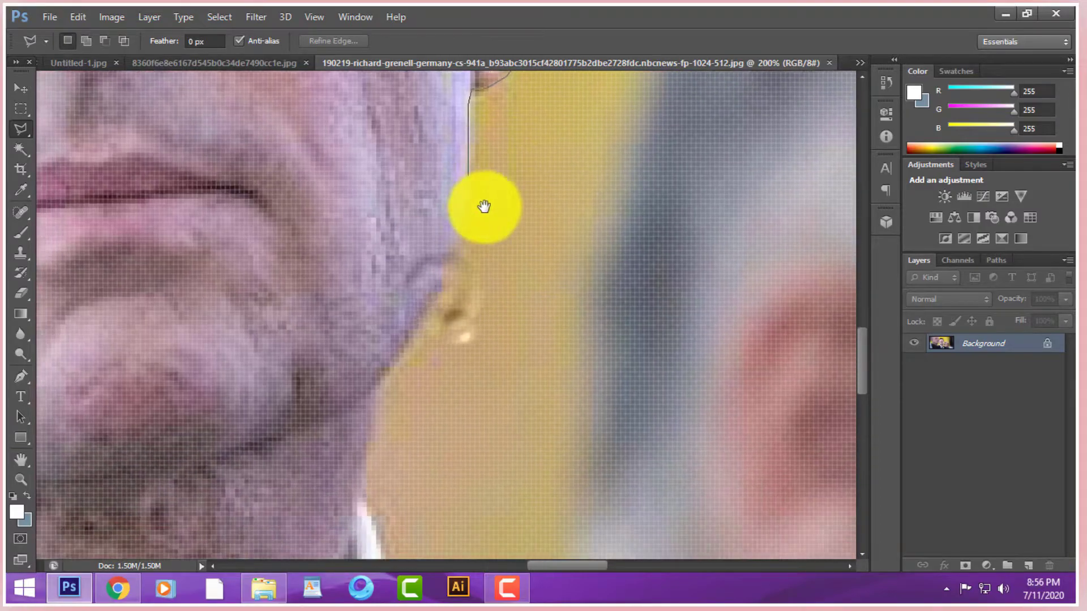
{"action": "left_click", "coordinate": [445, 276]}
{"action": "left_click_drag", "start_coordinate": [447, 300], "coordinate": [528, 206]}
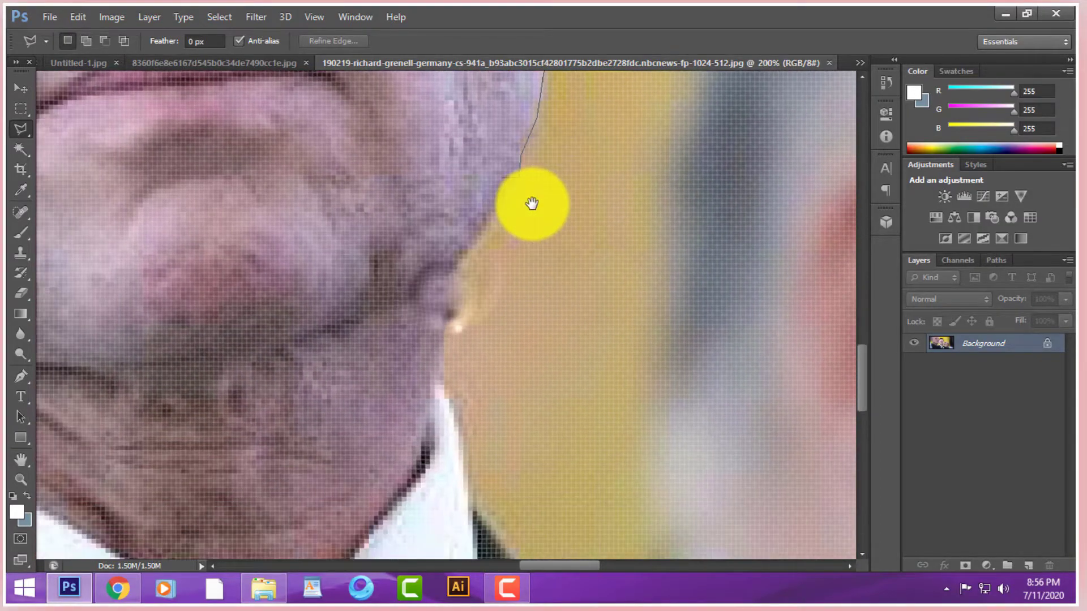
{"action": "left_click", "coordinate": [461, 267]}
{"action": "left_click", "coordinate": [449, 283]}
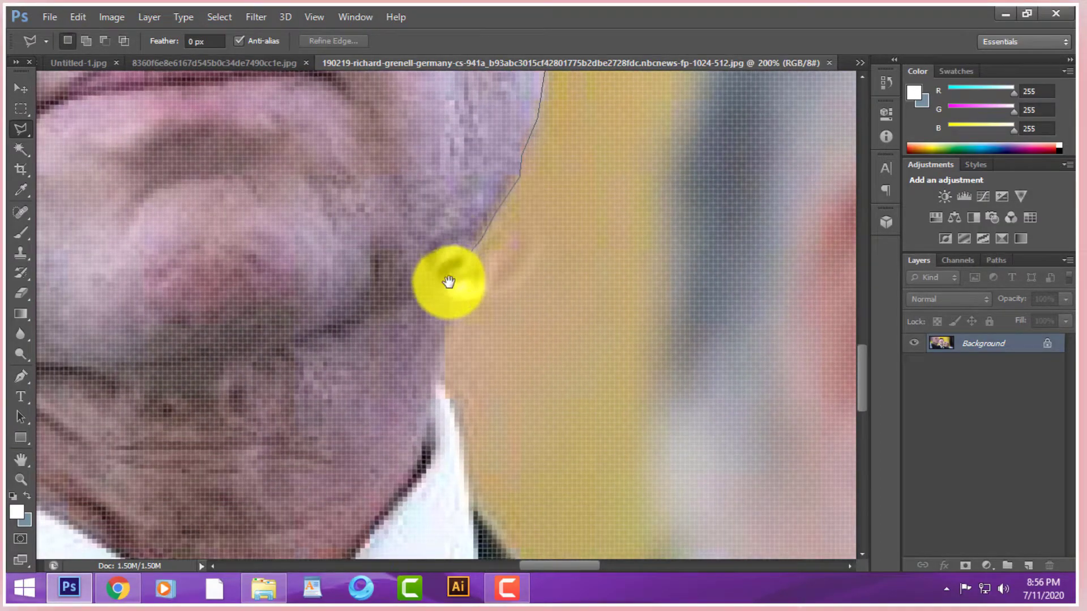
{"action": "left_click_drag", "start_coordinate": [449, 283], "coordinate": [453, 194]}
{"action": "left_click", "coordinate": [444, 286]}
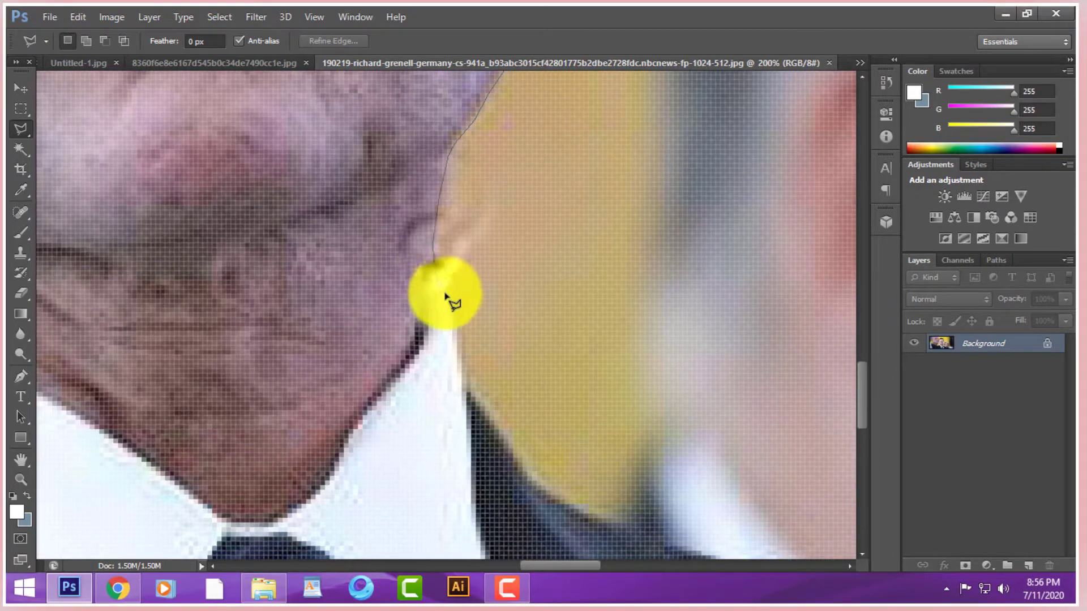
- Continue the lasso outline down the collar edge and along the jacket over his left shoulder
{"action": "left_click_drag", "start_coordinate": [444, 289], "coordinate": [376, 158]}
{"action": "left_click", "coordinate": [384, 266]}
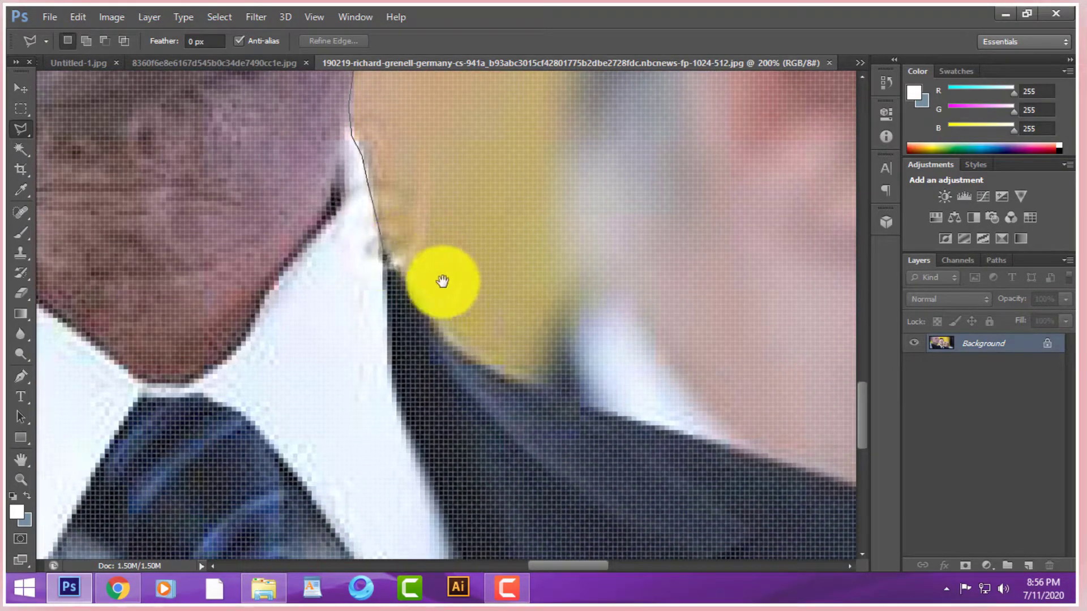
{"action": "left_click_drag", "start_coordinate": [442, 281], "coordinate": [356, 213]}
{"action": "left_click", "coordinate": [416, 275]}
{"action": "left_click_drag", "start_coordinate": [510, 296], "coordinate": [340, 181]}
{"action": "left_click", "coordinate": [359, 198]}
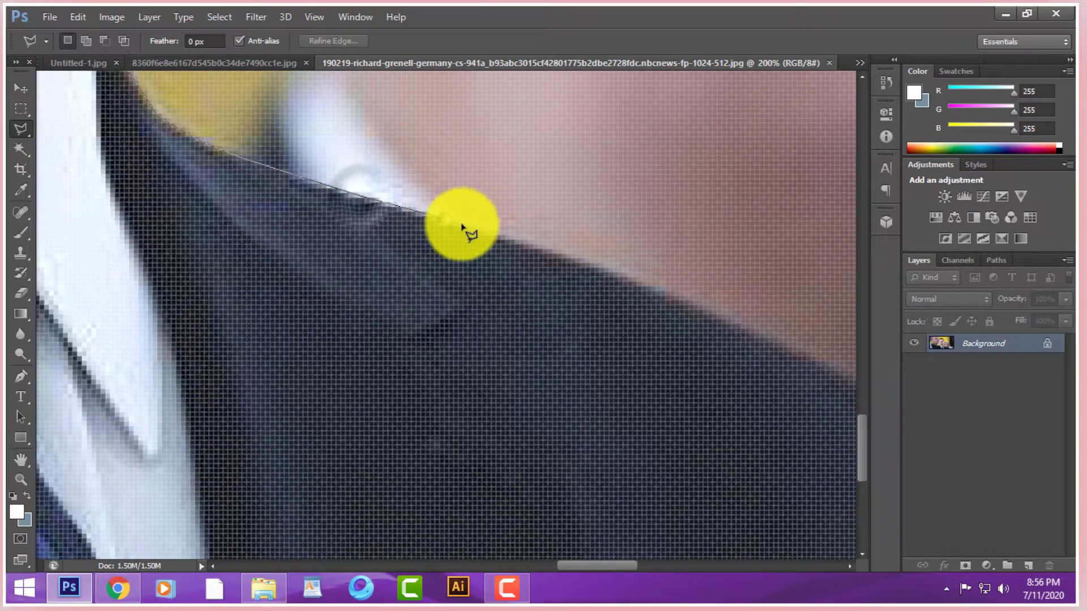
{"action": "left_click_drag", "start_coordinate": [455, 224], "coordinate": [349, 177]}
{"action": "left_click", "coordinate": [423, 217]}
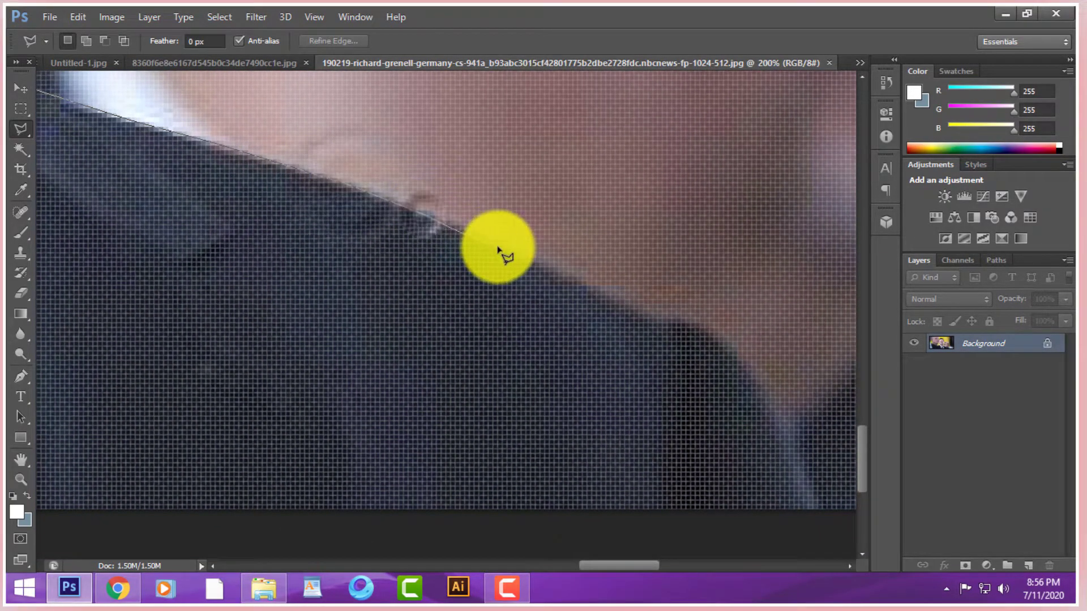
{"action": "left_click_drag", "start_coordinate": [497, 249], "coordinate": [381, 213]}
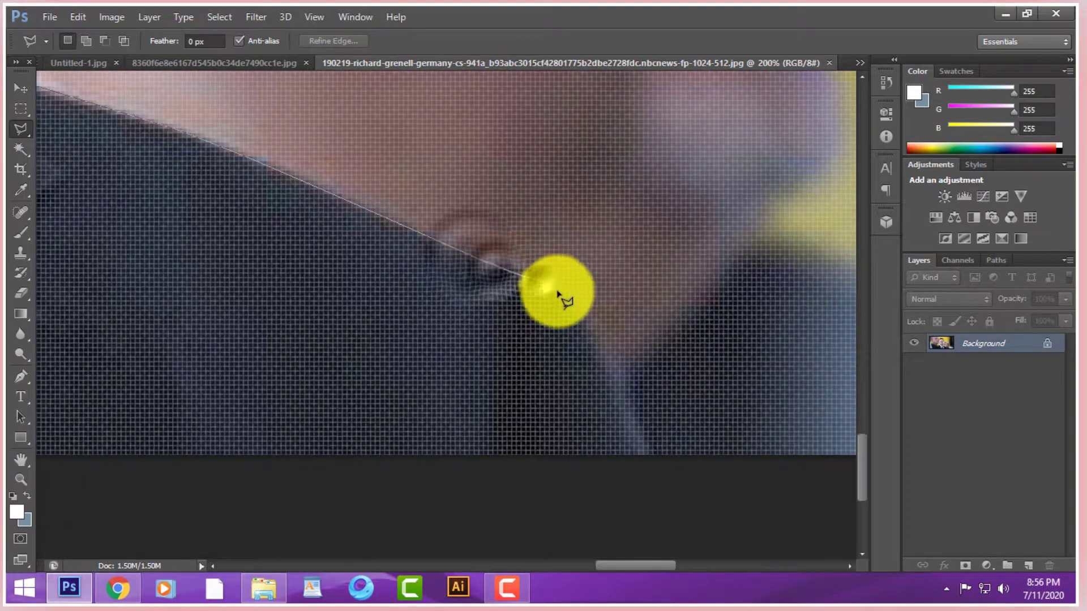
- Take the lasso outline down the sleeve, back just below the photo's lower edge, and close it at the starting point
{"action": "left_click", "coordinate": [555, 289]}
{"action": "left_click", "coordinate": [565, 298]}
{"action": "left_click", "coordinate": [597, 390]}
{"action": "left_click", "coordinate": [589, 403]}
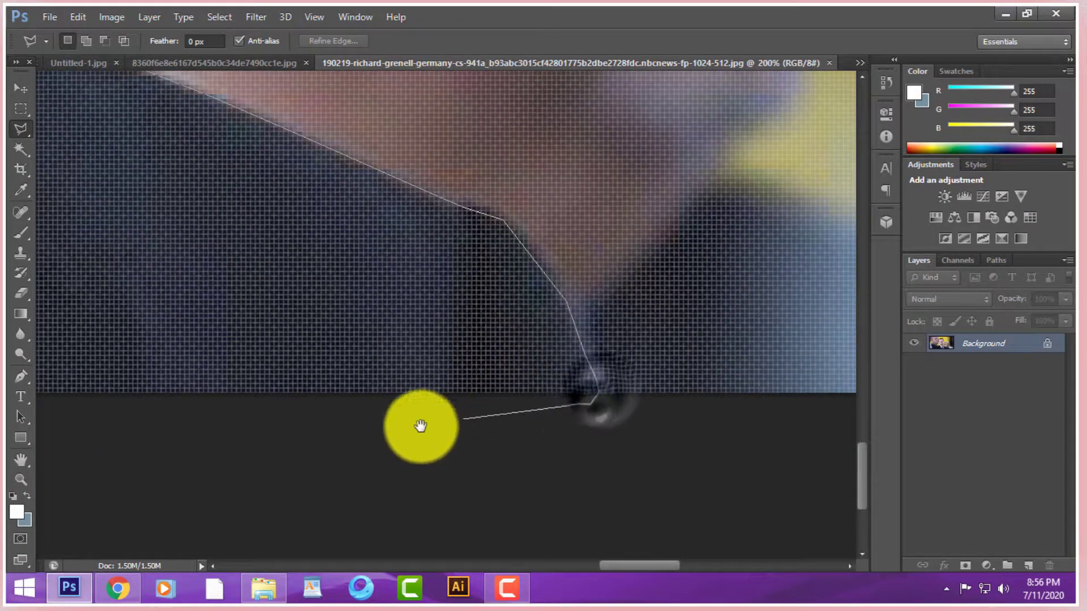
{"action": "left_click_drag", "start_coordinate": [426, 425], "coordinate": [752, 405]}
{"action": "left_click_drag", "start_coordinate": [460, 413], "coordinate": [672, 398]}
{"action": "left_click_drag", "start_coordinate": [413, 389], "coordinate": [779, 354]}
{"action": "left_click_drag", "start_coordinate": [348, 390], "coordinate": [453, 375]}
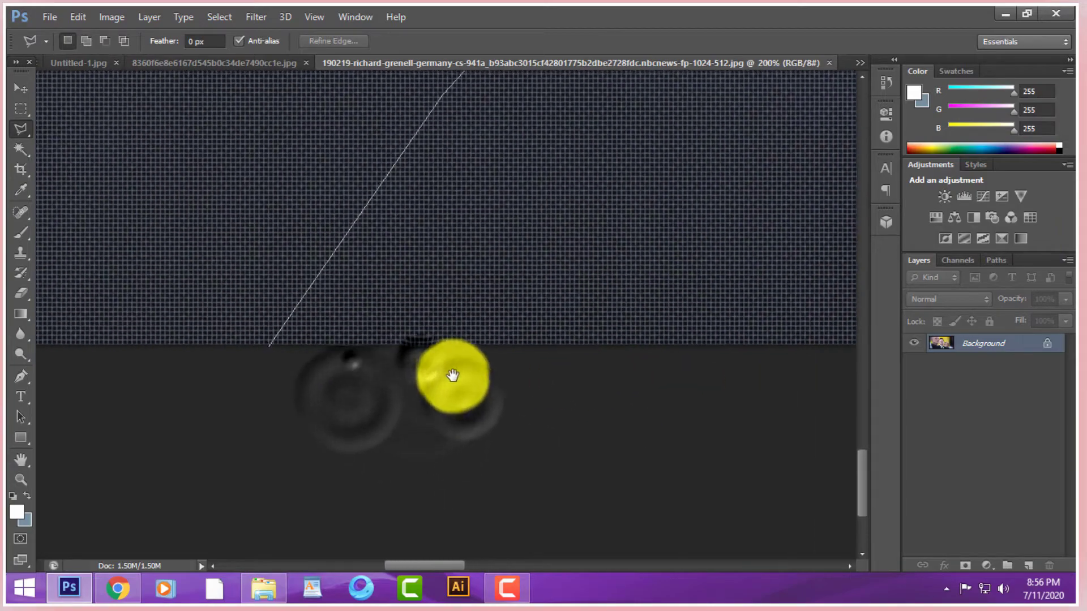
{"action": "left_click", "coordinate": [333, 389]}
{"action": "left_click", "coordinate": [273, 357]}
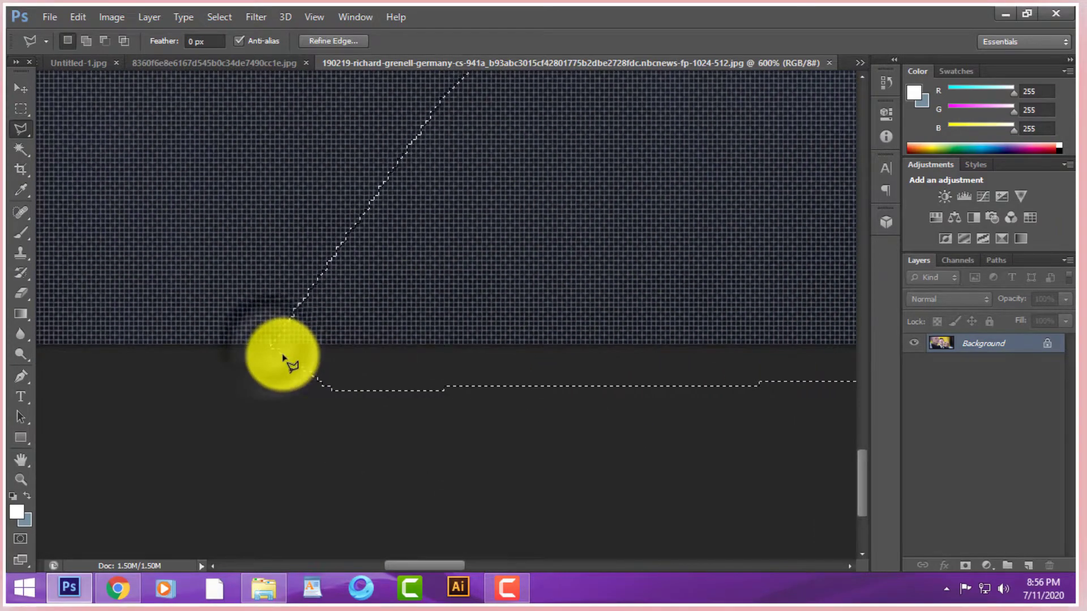
{"action": "double_click", "coordinate": [283, 357]}
- Apply a Feather modification to the selection around the suited man
{"action": "key", "text": "ctrl+minus"}
{"action": "key", "text": "ctrl+minus"}
{"action": "key", "text": "ctrl+minus"}
{"action": "key", "text": "ctrl+minus"}
{"action": "key", "text": "ctrl+minus"}
{"action": "key", "text": "ctrl+minus"}
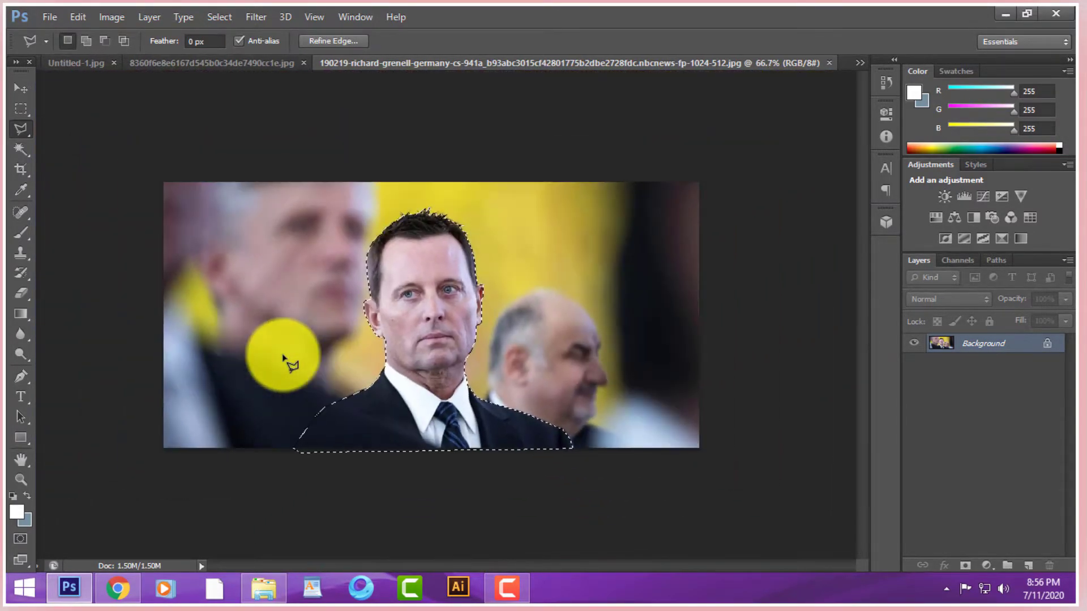
{"action": "left_click", "coordinate": [223, 22]}
{"action": "left_click", "coordinate": [269, 189]}
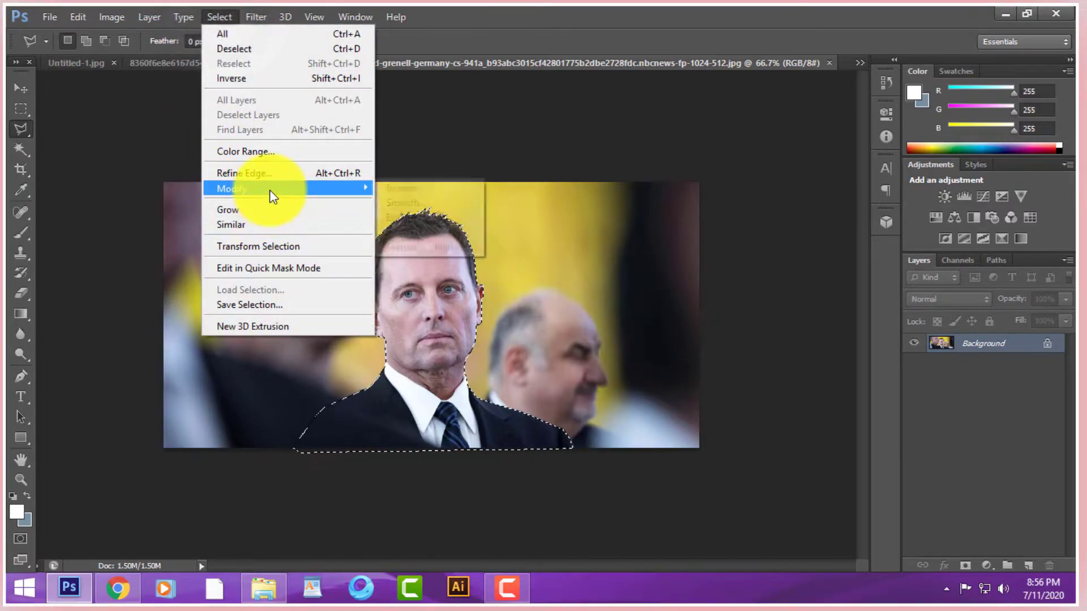
{"action": "left_click", "coordinate": [439, 248]}
{"action": "left_click", "coordinate": [605, 226]}
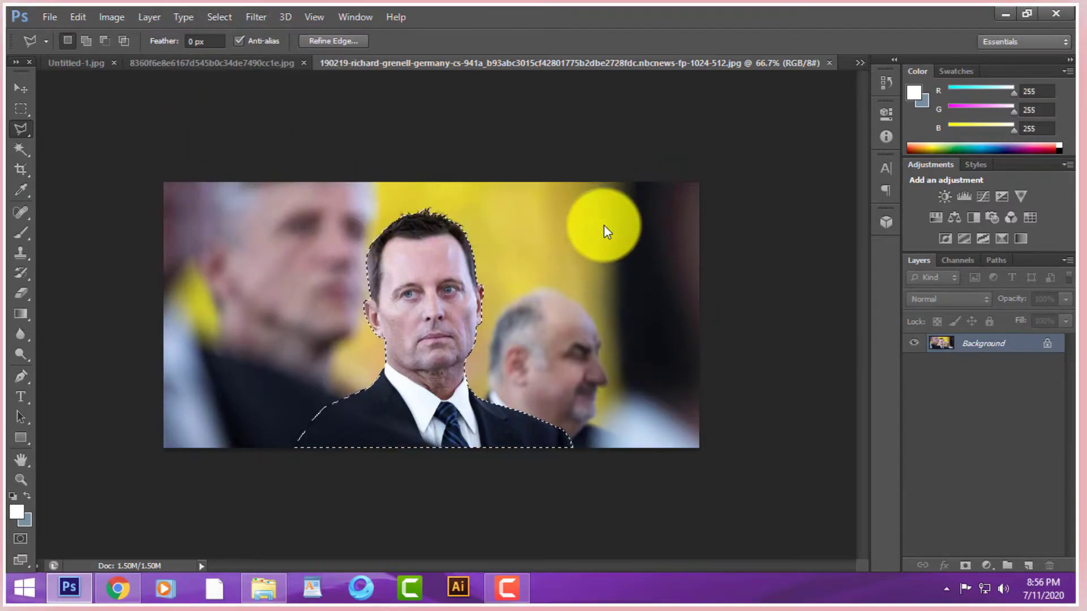
- Convert the locked Background into a regular layer, keeping the default layer name
{"action": "double_click", "coordinate": [1023, 346]}
{"action": "key", "text": "Return"}
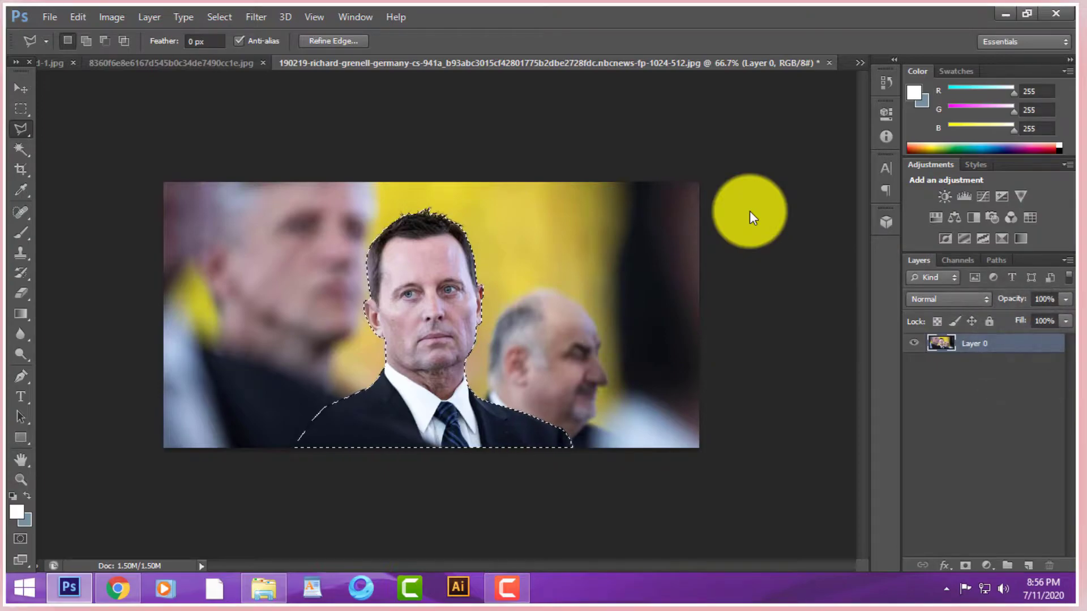
{"action": "left_click", "coordinate": [151, 18]}
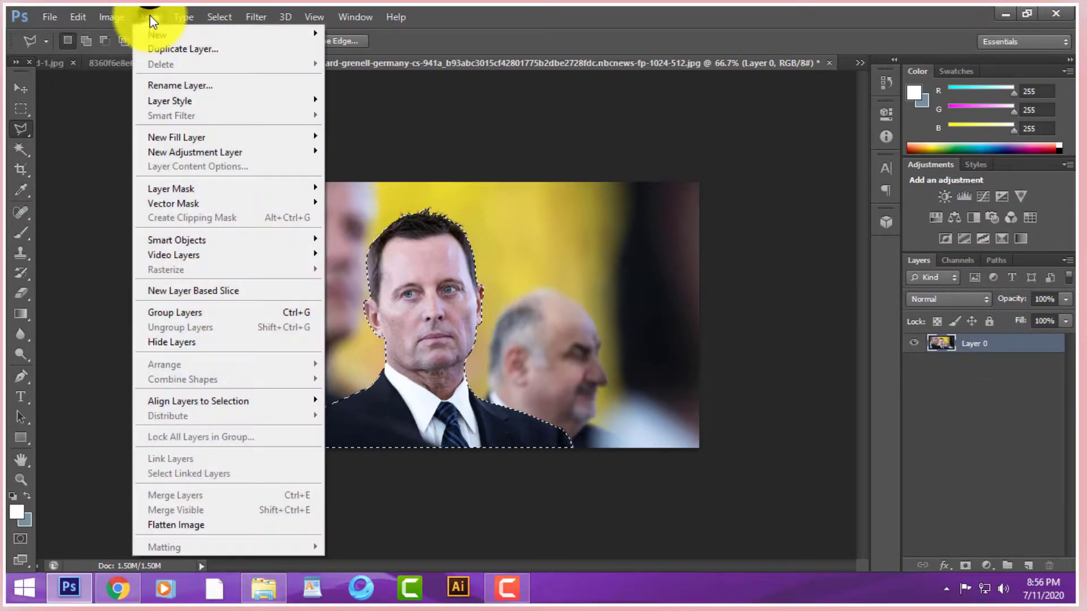
- Invert the selection around the suited man, delete the surrounding background and deselect
{"action": "mouse_move", "coordinate": [218, 17]}
{"action": "left_click", "coordinate": [248, 79]}
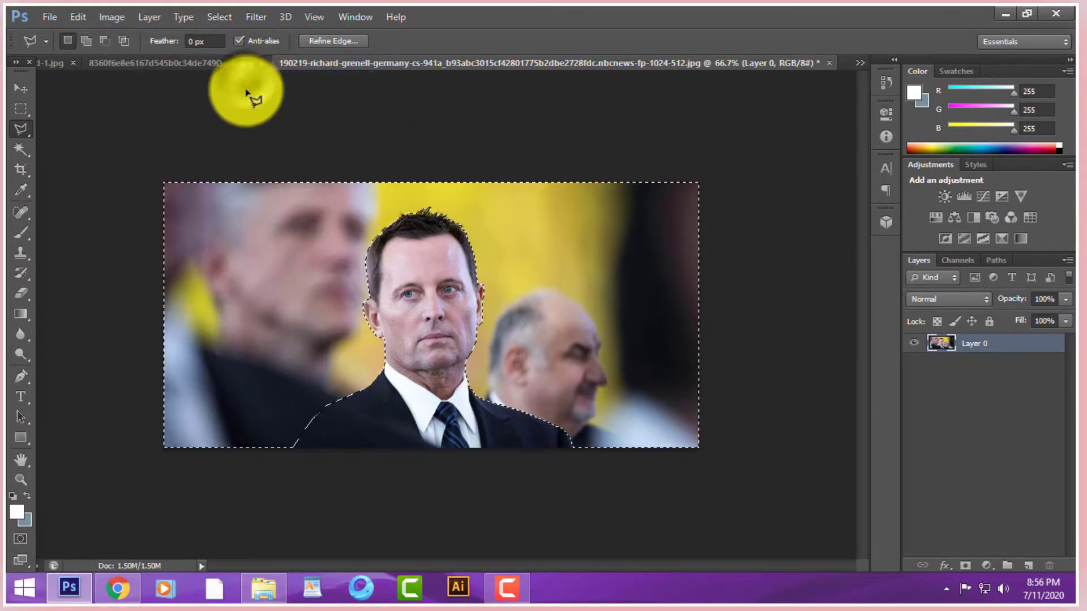
{"action": "key", "text": "Delete"}
{"action": "key", "text": "ctrl+d"}
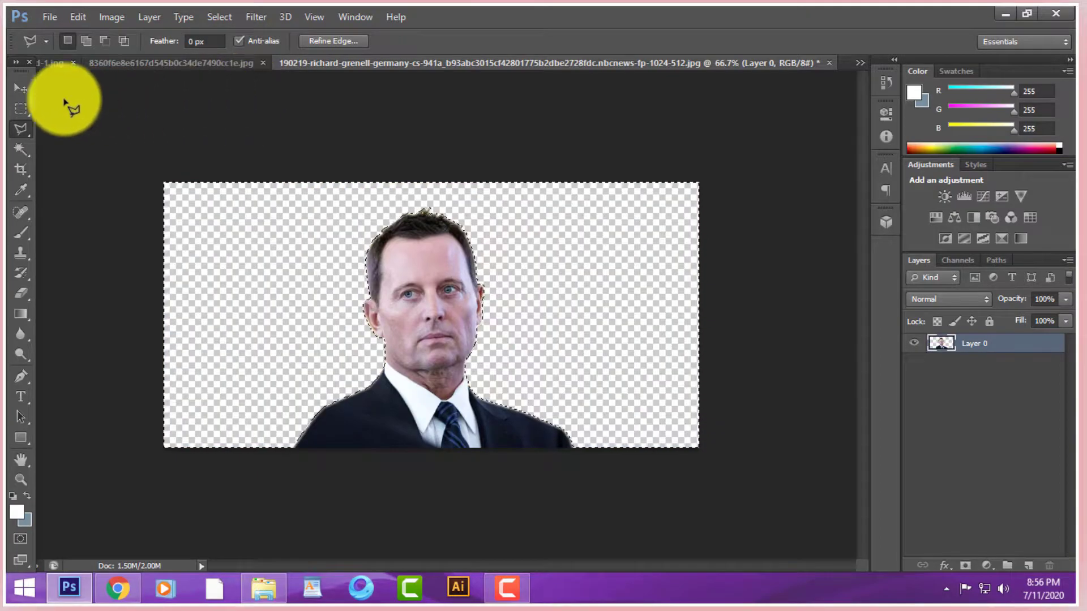
{"action": "left_click", "coordinate": [21, 109]}
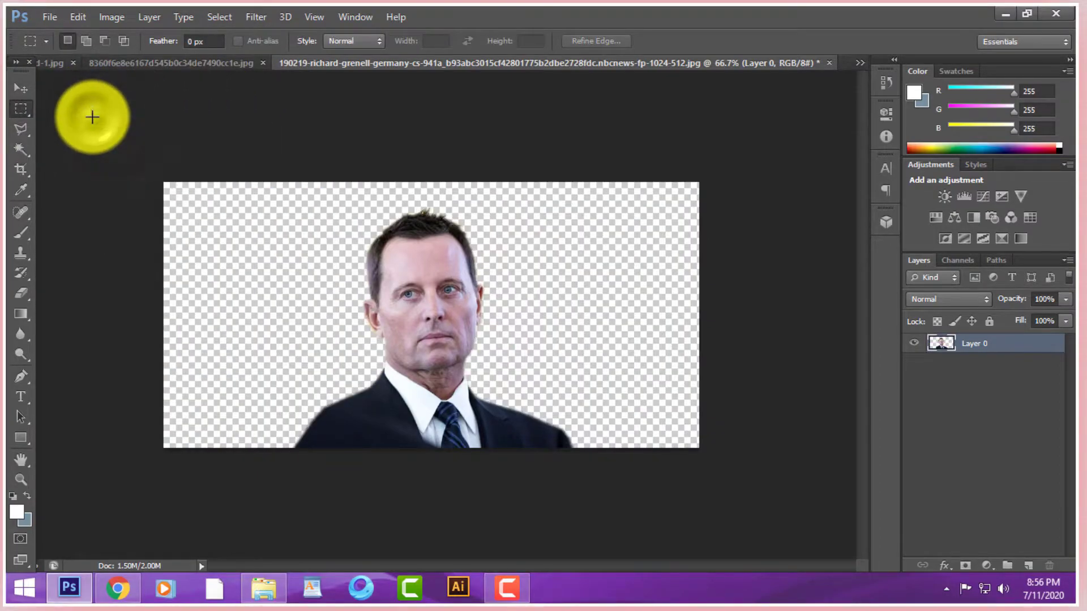
- Close the suited man's photo without saving the changes
{"action": "right_click", "coordinate": [61, 99]}
{"action": "right_click", "coordinate": [279, 152]}
{"action": "left_click", "coordinate": [276, 146]}
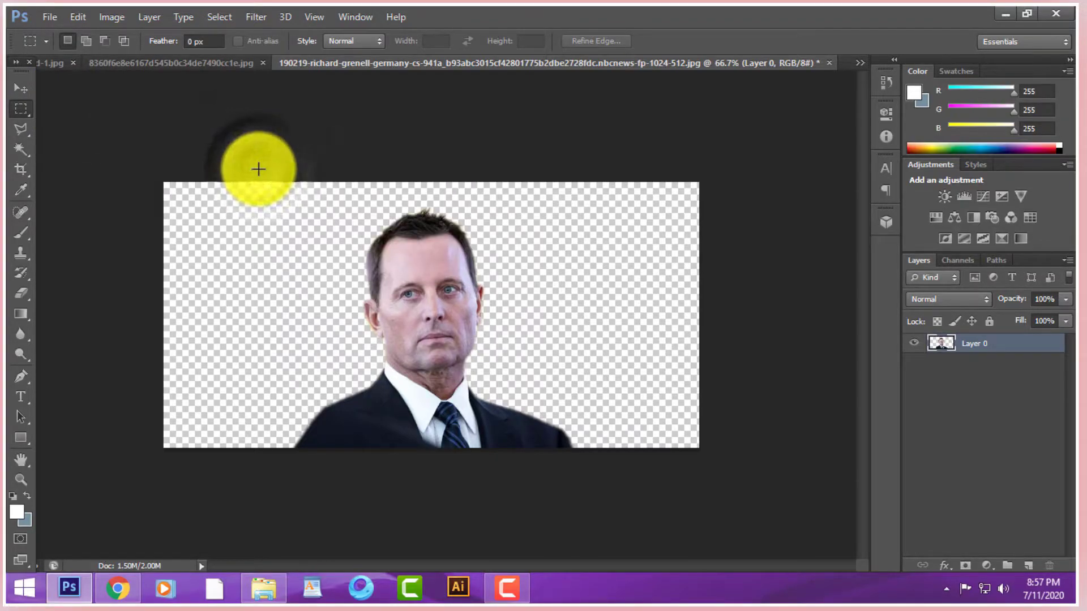
{"action": "left_click", "coordinate": [830, 62]}
{"action": "left_click", "coordinate": [542, 234]}
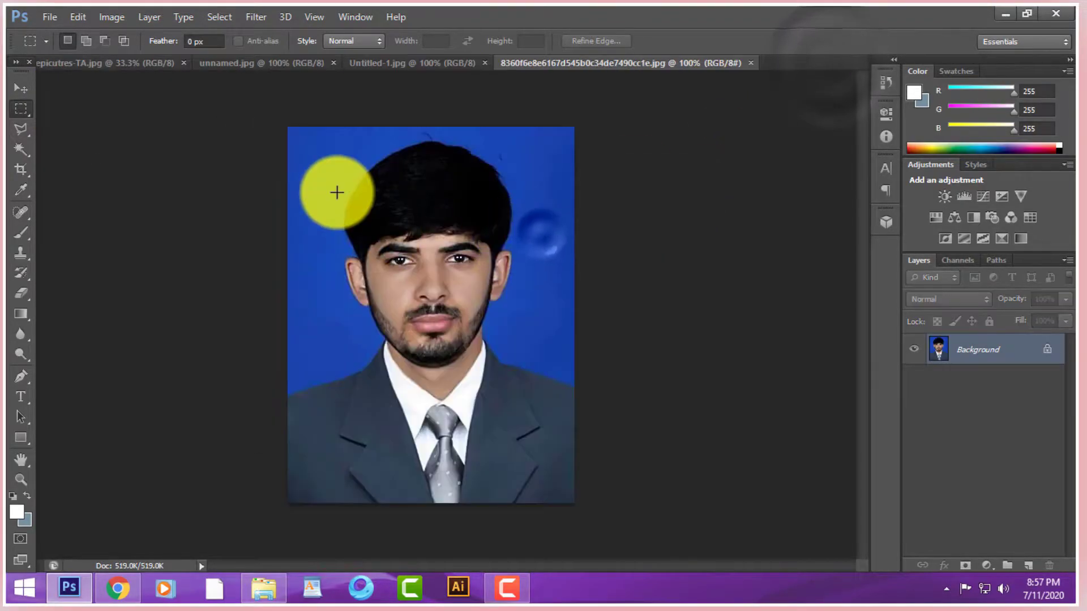
- Select the portrait's blue backdrop with the Magic Wand and convert the locked Background into a regular layer with the default name
{"action": "left_click", "coordinate": [310, 174]}
{"action": "double_click", "coordinate": [988, 351]}
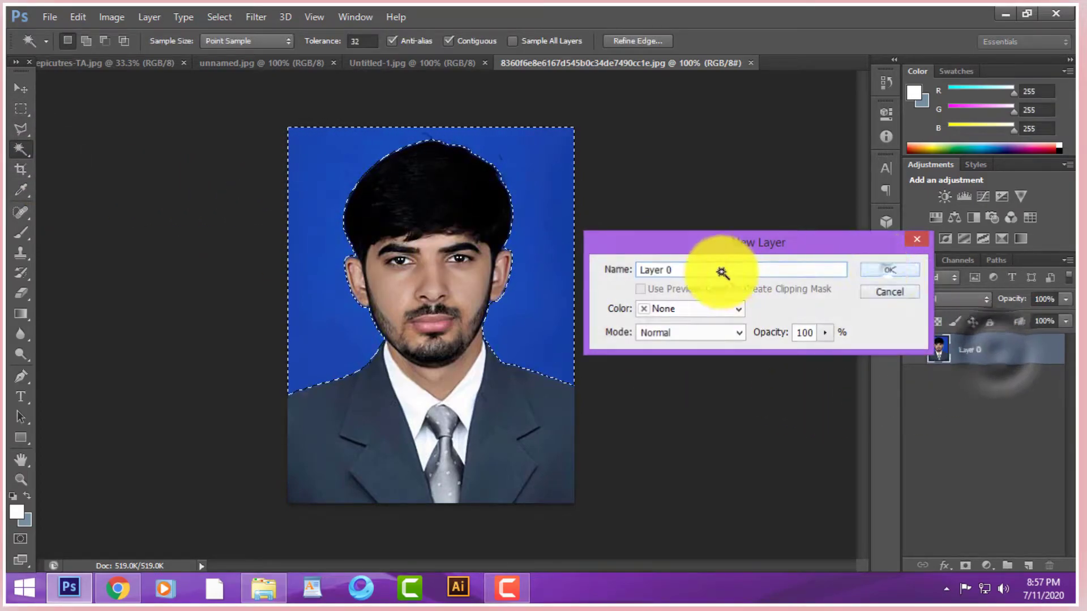
{"action": "key", "text": "Return"}
- Delete the selected blue backdrop, deselect, and close the portrait without saving
{"action": "key", "text": "Delete"}
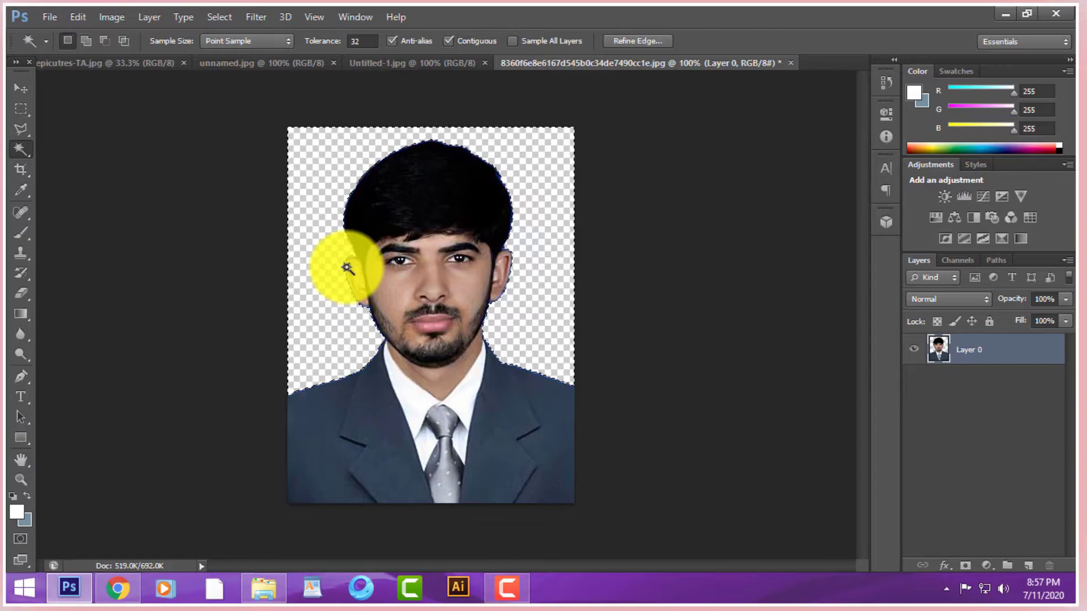
{"action": "left_click", "coordinate": [21, 109]}
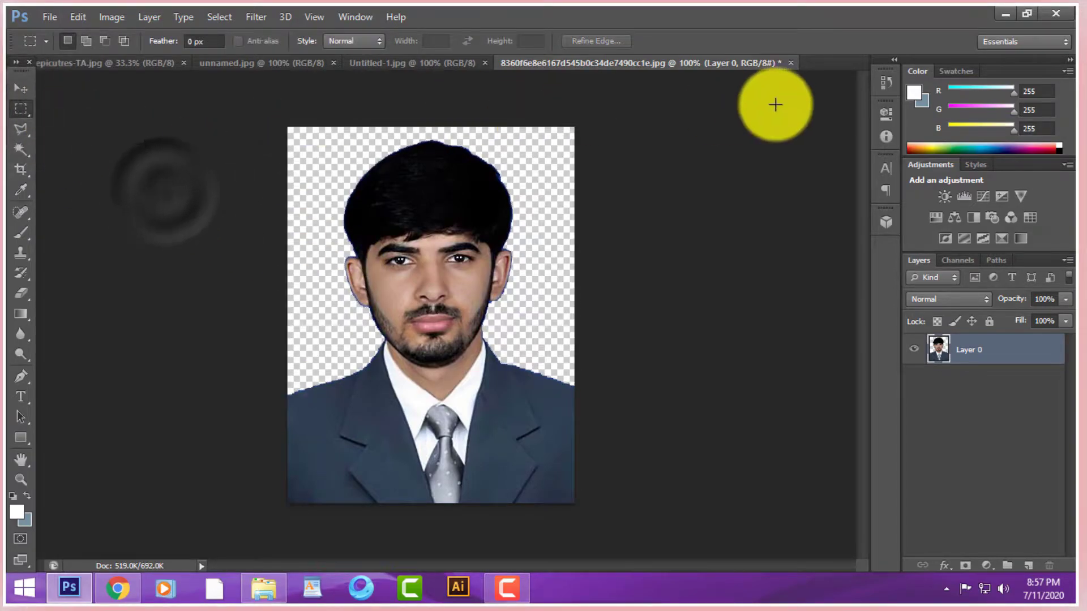
{"action": "left_click", "coordinate": [791, 63]}
{"action": "left_click", "coordinate": [544, 244]}
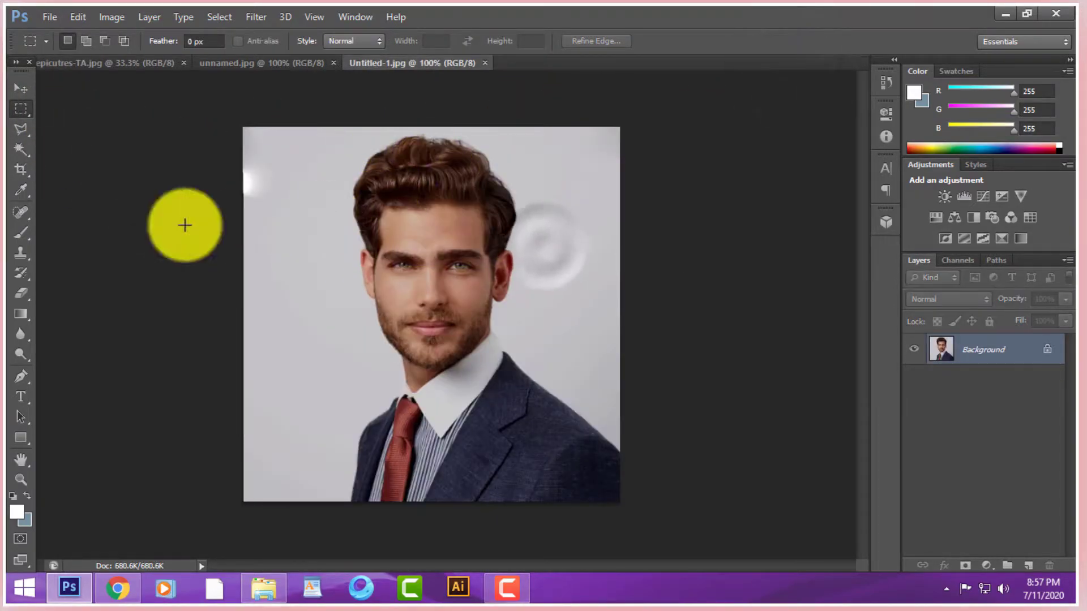
- Retouch the bright spot at the left edge of the photo's grey backdrop with the Spot Healing Brush
{"action": "key", "text": "j"}
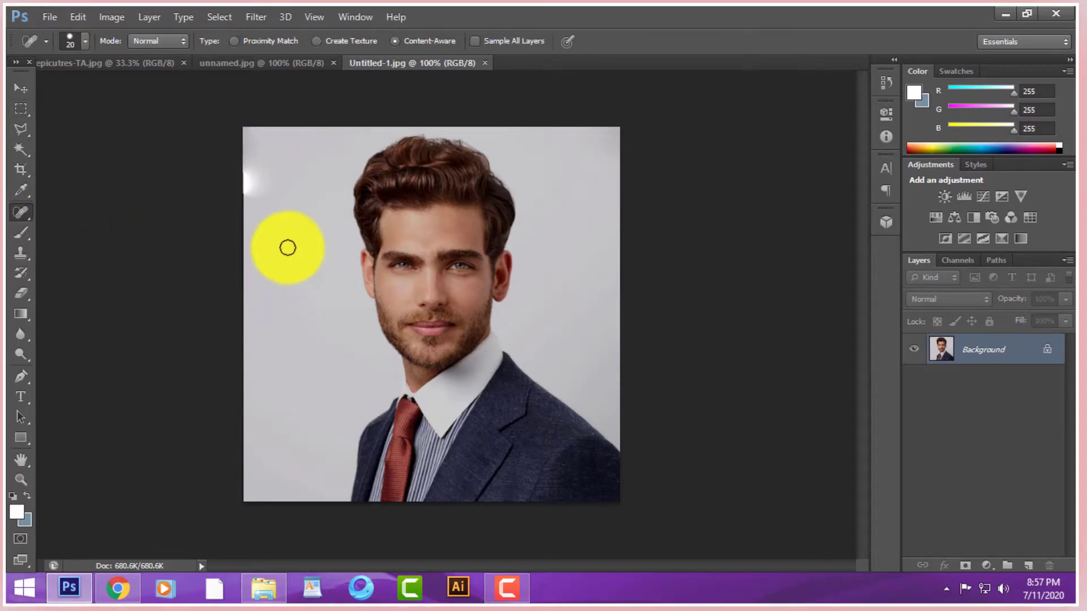
{"action": "left_click", "coordinate": [260, 196]}
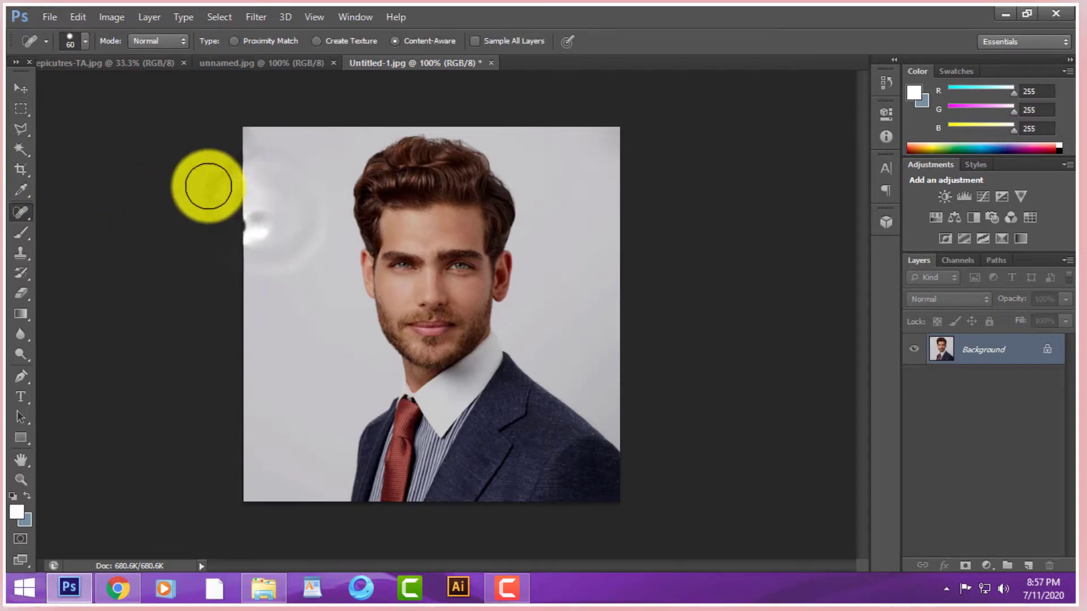
{"action": "key", "text": "s"}
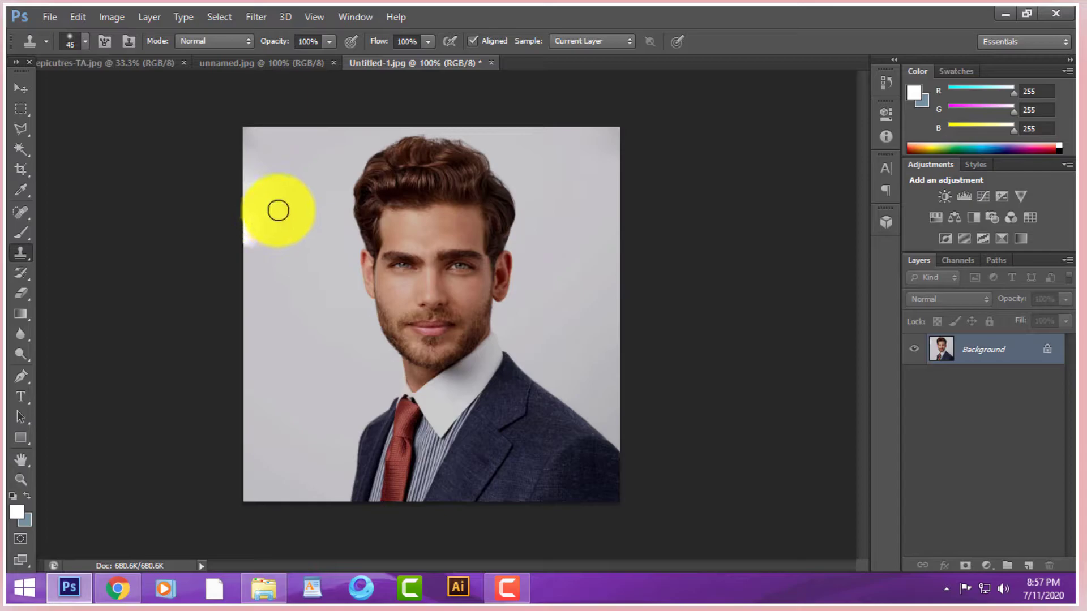
{"action": "left_click", "coordinate": [21, 148]}
{"action": "left_click", "coordinate": [305, 215]}
{"action": "key", "text": "ctrl+plus"}
{"action": "key", "text": "ctrl+plus"}
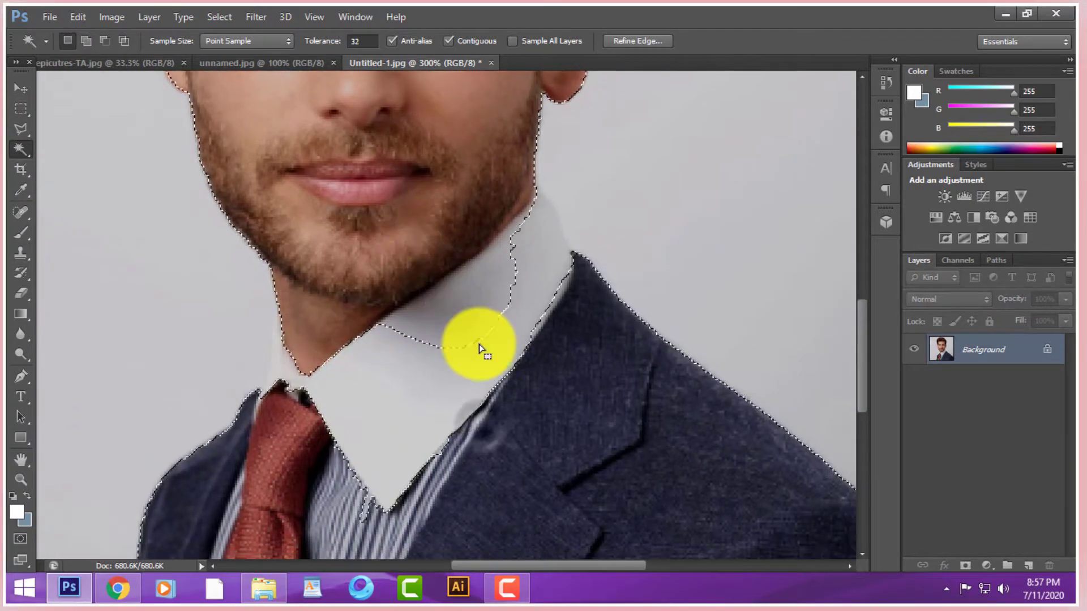
{"action": "left_click", "coordinate": [481, 346]}
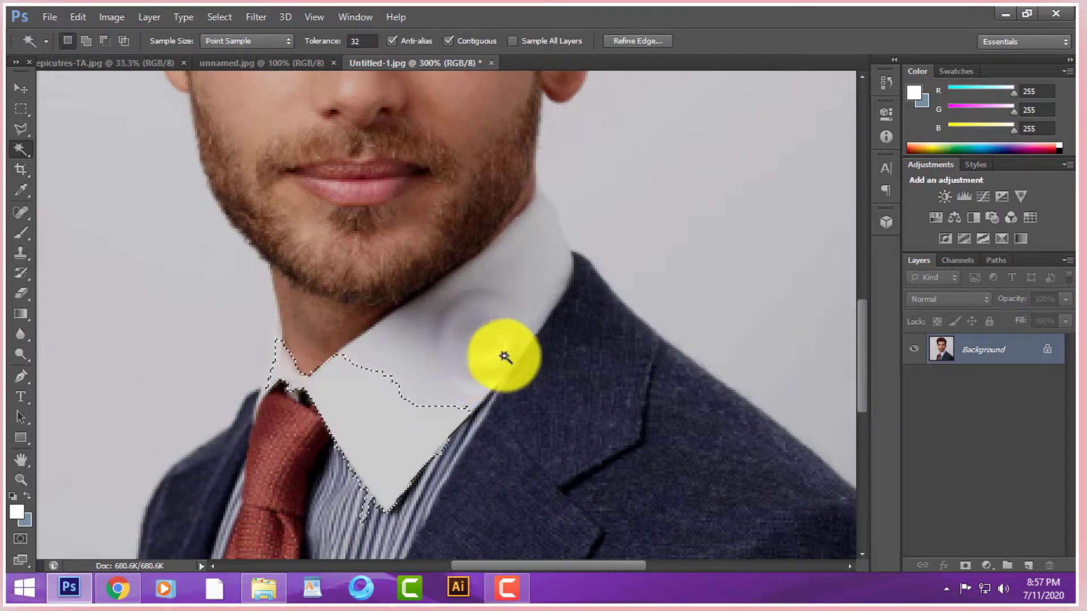
{"action": "left_click", "coordinate": [21, 108]}
{"action": "left_click", "coordinate": [92, 164]}
- Select the grey backdrop on both sides of the man with the Quick Selection tool
{"action": "key", "text": "ctrl+0"}
{"action": "left_click", "coordinate": [21, 149]}
{"action": "left_click", "coordinate": [96, 143]}
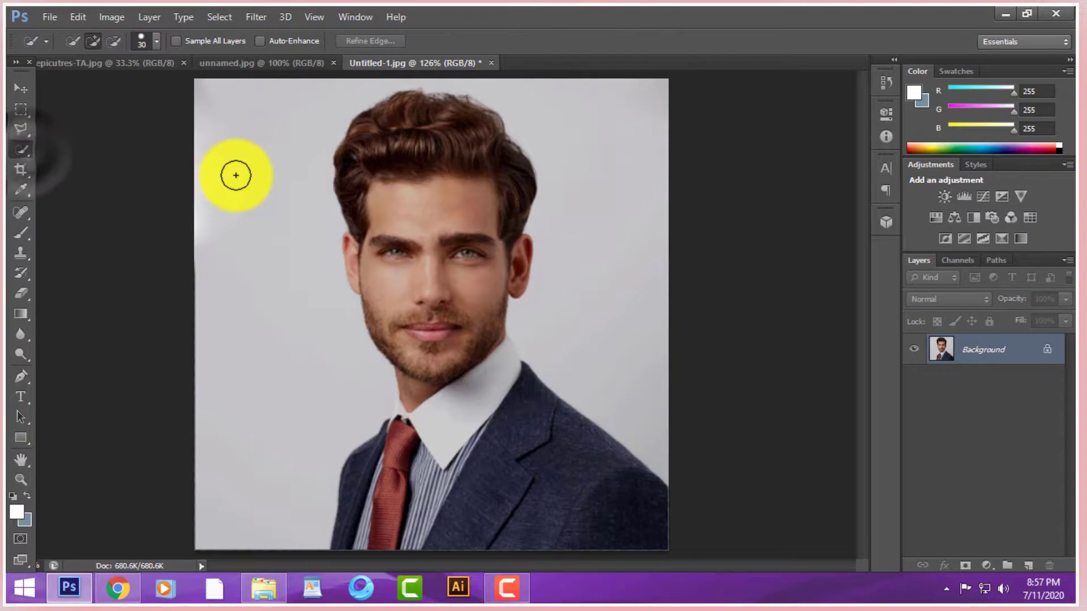
{"action": "left_click_drag", "start_coordinate": [253, 193], "coordinate": [266, 390]}
{"action": "mouse_move", "coordinate": [586, 340]}
{"action": "left_mouse_down"}
{"action": "mouse_move", "coordinate": [653, 383]}
{"action": "mouse_move", "coordinate": [660, 433]}
{"action": "left_mouse_up"}
- Subtract the wrongly included ear from the backdrop selection using the Quick Selection tool at brush size 9
{"action": "key", "text": "ctrl+plus"}
{"action": "key", "text": "ctrl+plus"}
{"action": "key", "text": "ctrl+plus"}
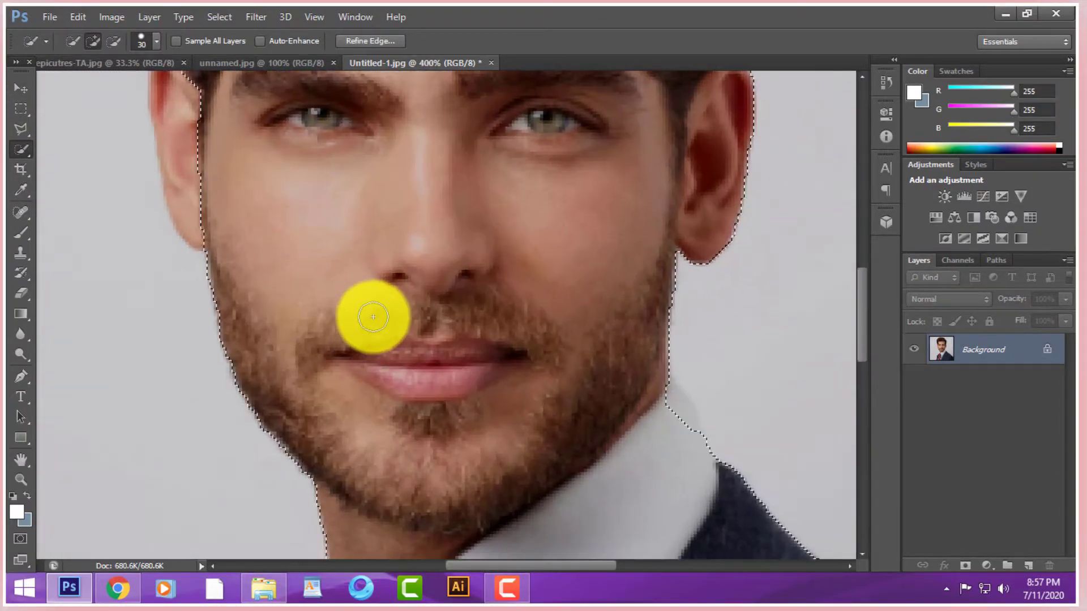
{"action": "left_click_drag", "start_coordinate": [199, 216], "coordinate": [228, 233]}
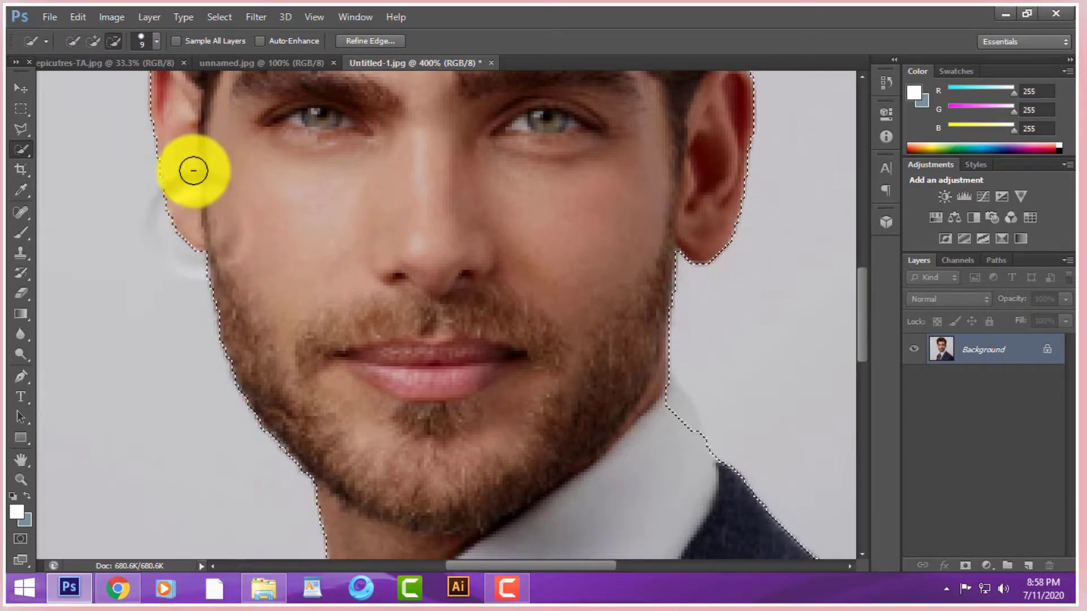
{"action": "key", "text": "ctrl+0"}
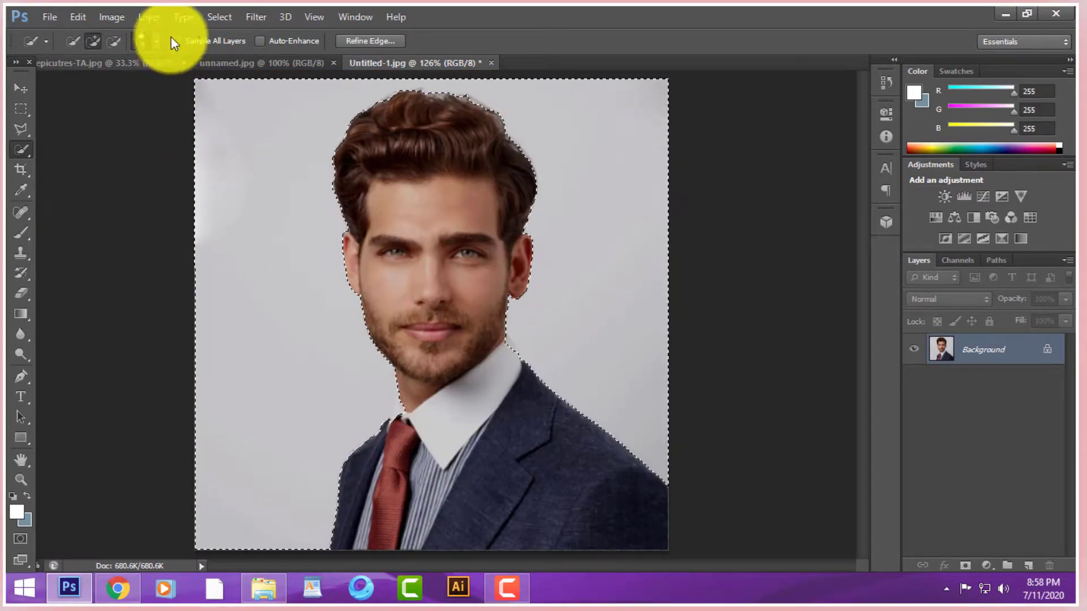
- Apply a Feather modification to the grey backdrop selection
{"action": "left_click", "coordinate": [218, 16]}
{"action": "mouse_move", "coordinate": [254, 189]}
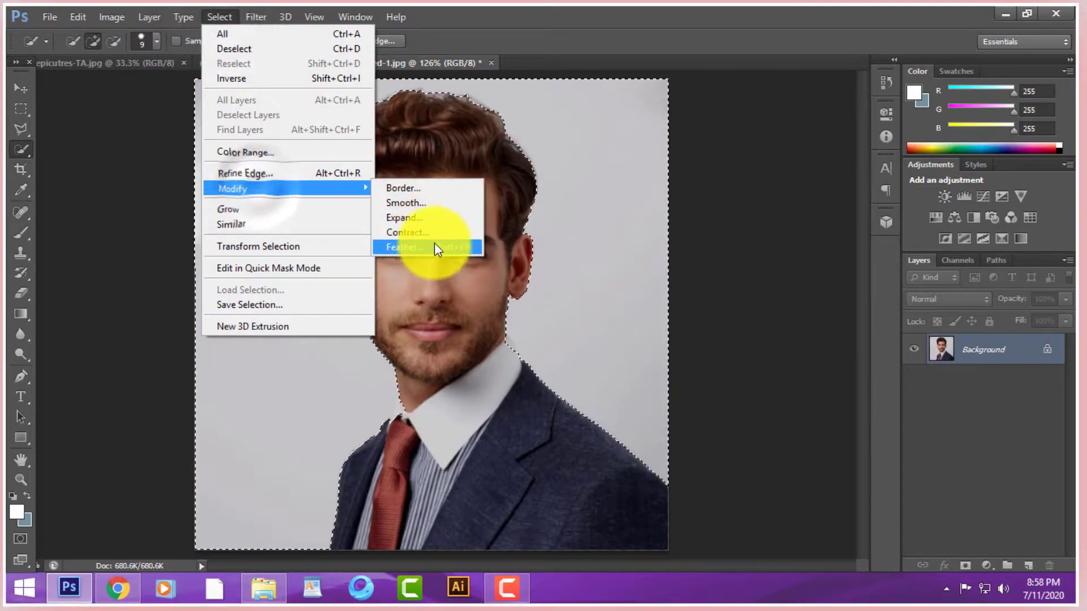
{"action": "left_click", "coordinate": [434, 246]}
{"action": "key", "text": "Return"}
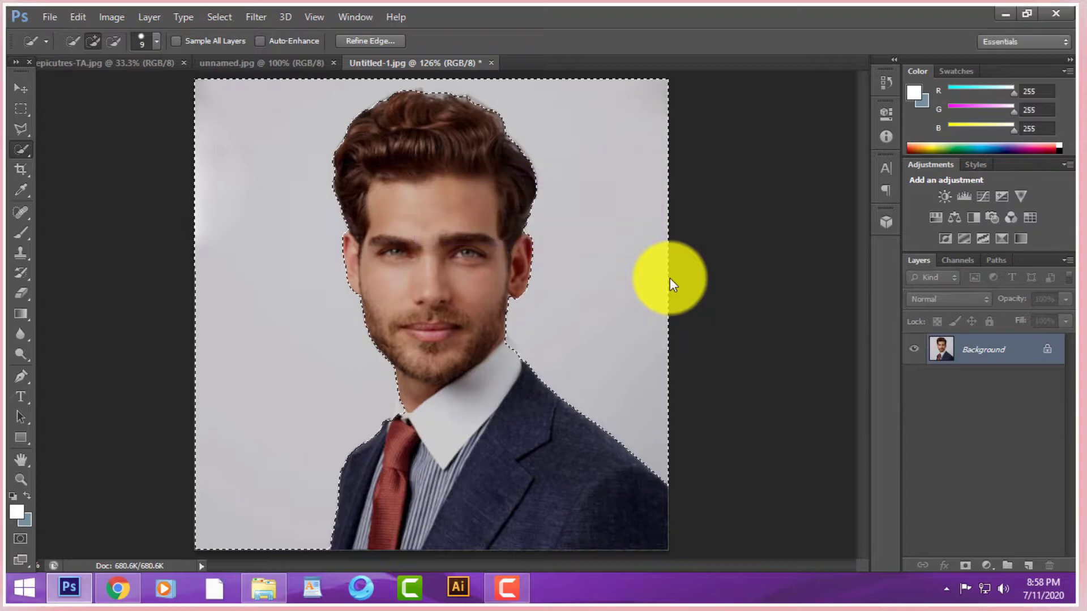
- Convert the locked Background into a regular layer, then delete the selected grey backdrop and deselect
{"action": "double_click", "coordinate": [940, 351]}
{"action": "key", "text": "Return"}
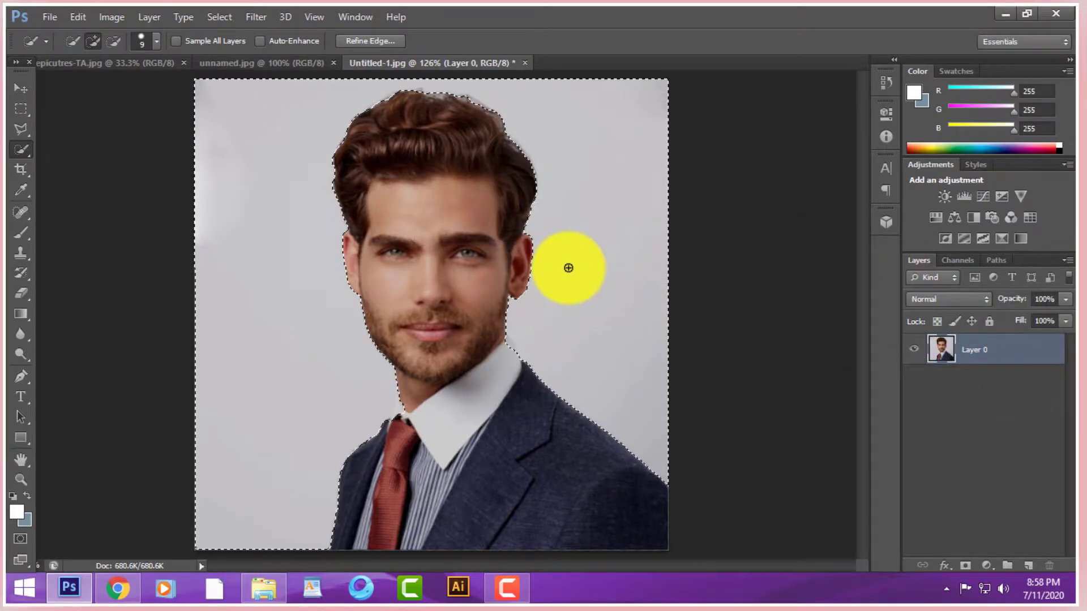
{"action": "key", "text": "Delete"}
{"action": "left_click", "coordinate": [21, 109]}
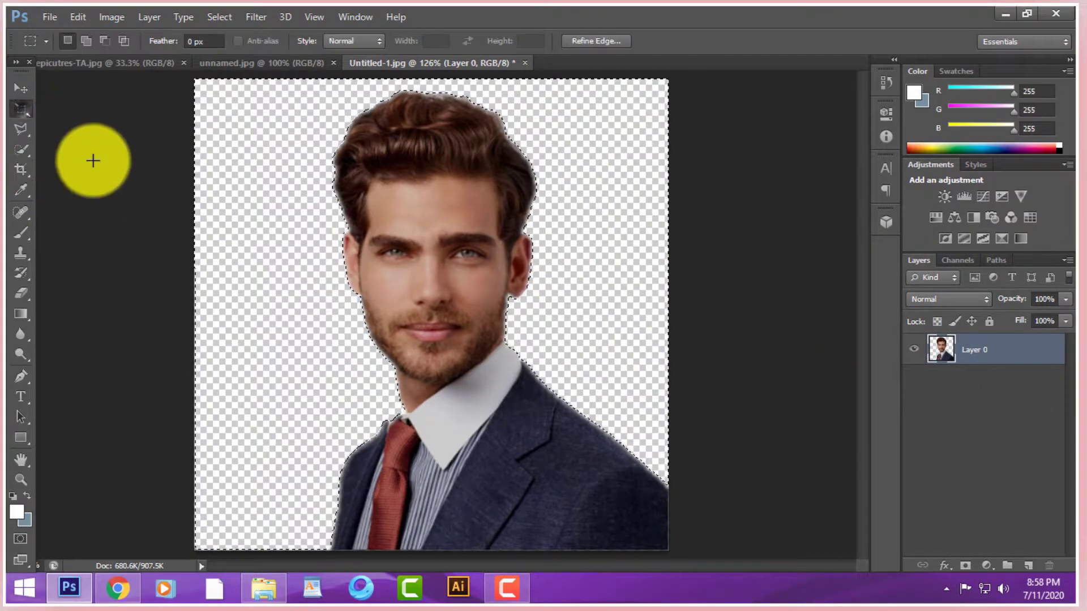
{"action": "left_click", "coordinate": [94, 164]}
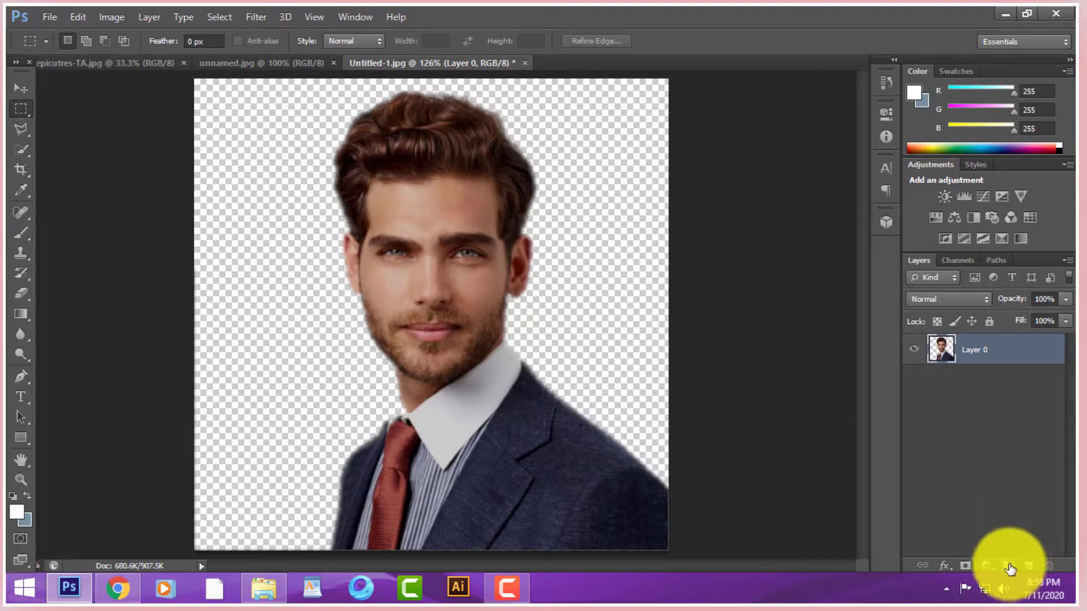
- Add a new empty layer and select the whole canvas with the Rectangular Marquee
{"action": "left_click", "coordinate": [1030, 565]}
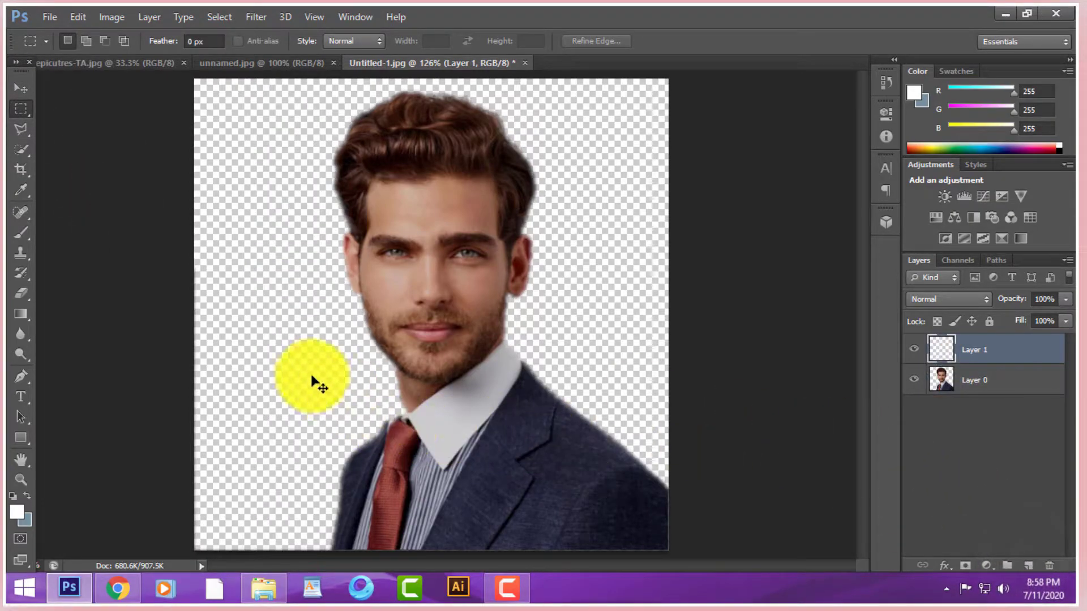
{"action": "key", "text": "ctrl+minus"}
{"action": "left_click_drag", "start_coordinate": [230, 122], "coordinate": [701, 575]}
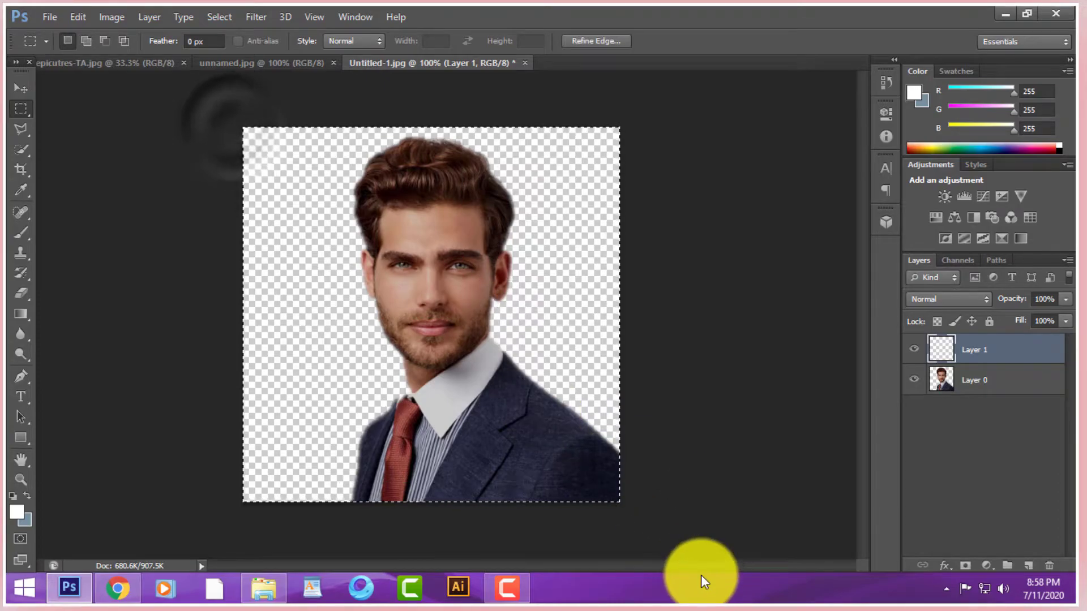
{"action": "key", "text": "alt"}
- Fill the new layer with bright cyan (RGB 0, 210, 255) and move it behind the cut-out man
{"action": "left_click", "coordinate": [17, 512]}
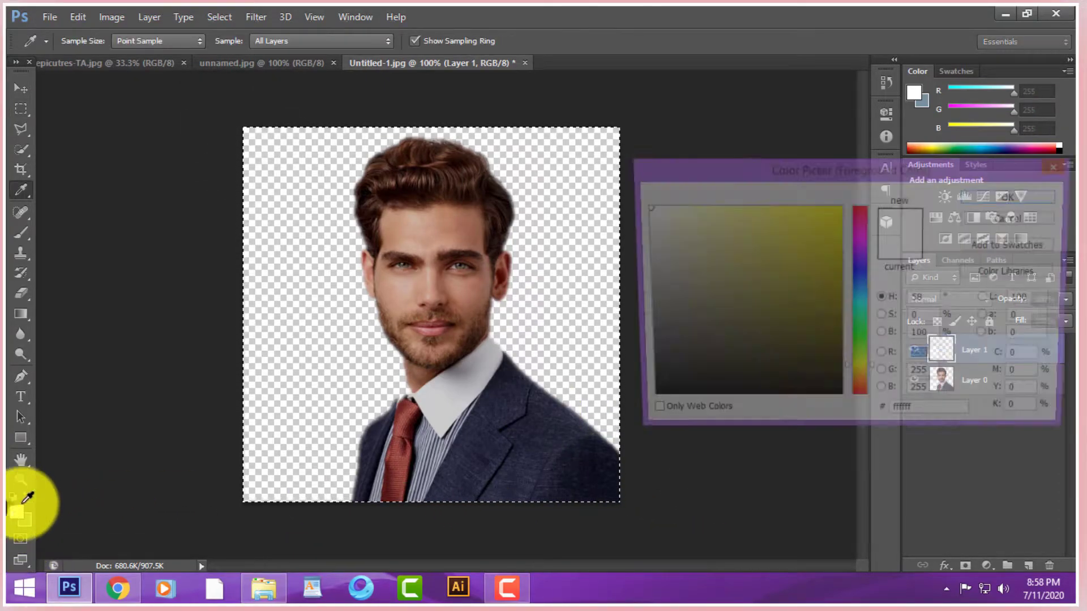
{"action": "left_click", "coordinate": [860, 299]}
{"action": "left_click", "coordinate": [841, 206]}
{"action": "key", "text": "Return"}
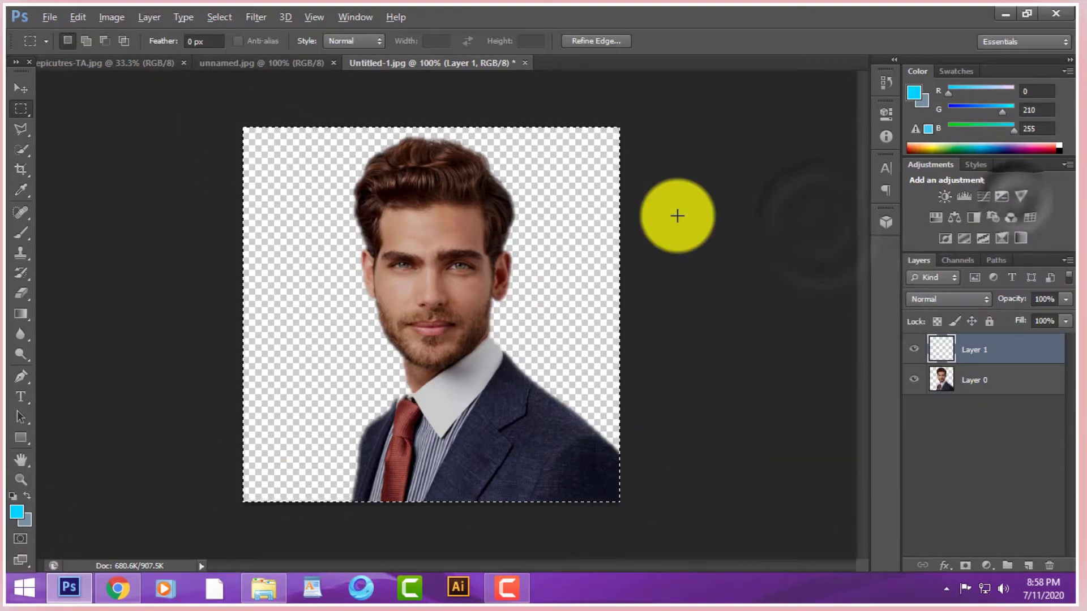
{"action": "key", "text": "alt+BackSpace"}
{"action": "key", "text": "ctrl+bracketleft"}
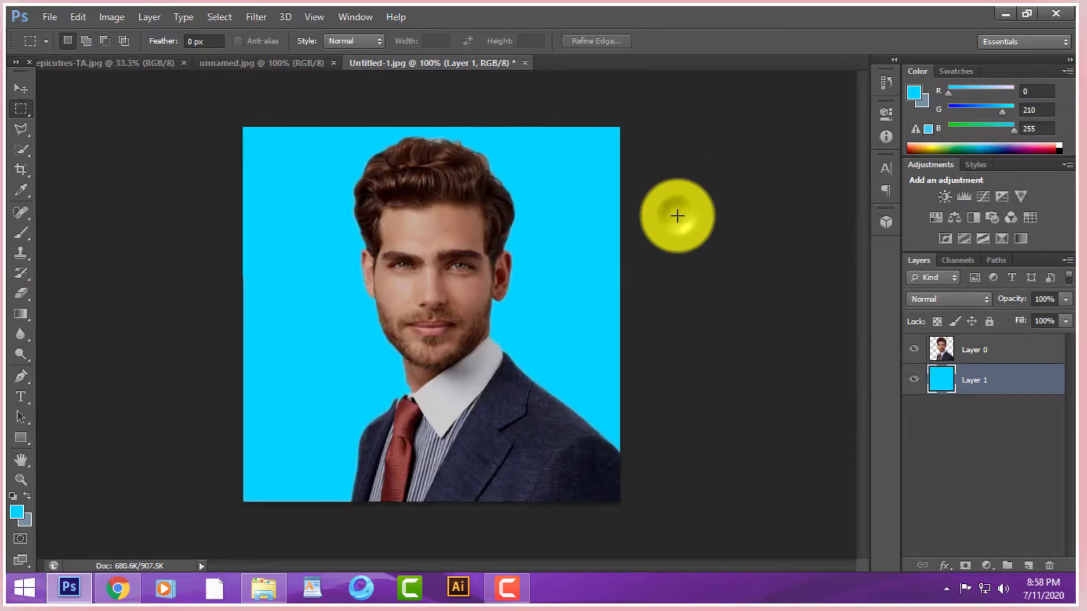
- Close Untitled-1.jpg without saving the changes
{"action": "right_click", "coordinate": [660, 206]}
{"action": "left_click", "coordinate": [558, 187]}
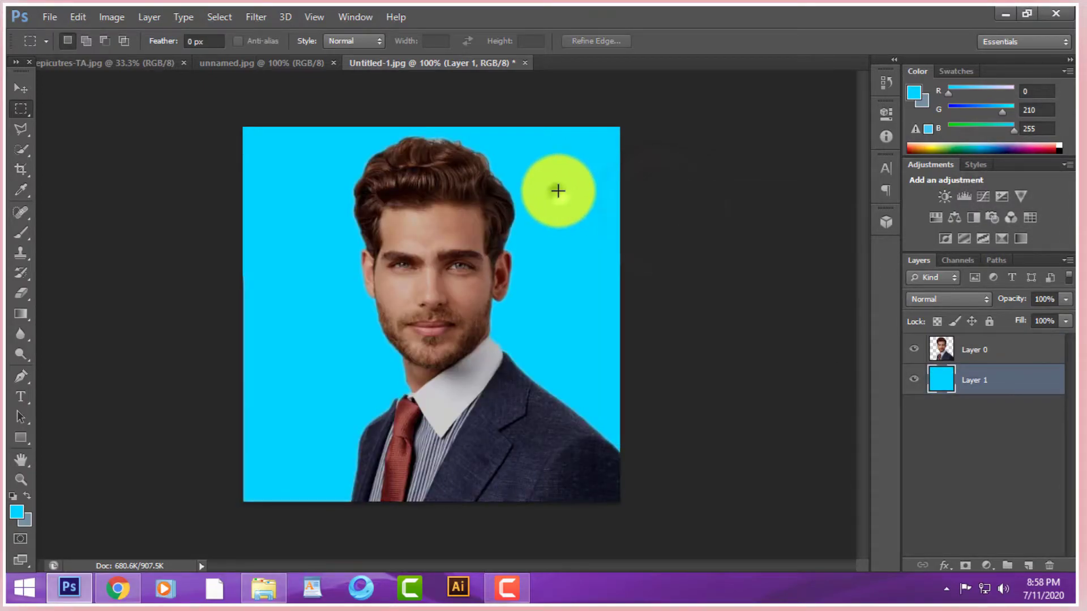
{"action": "left_click", "coordinate": [525, 63]}
{"action": "left_click", "coordinate": [552, 235]}
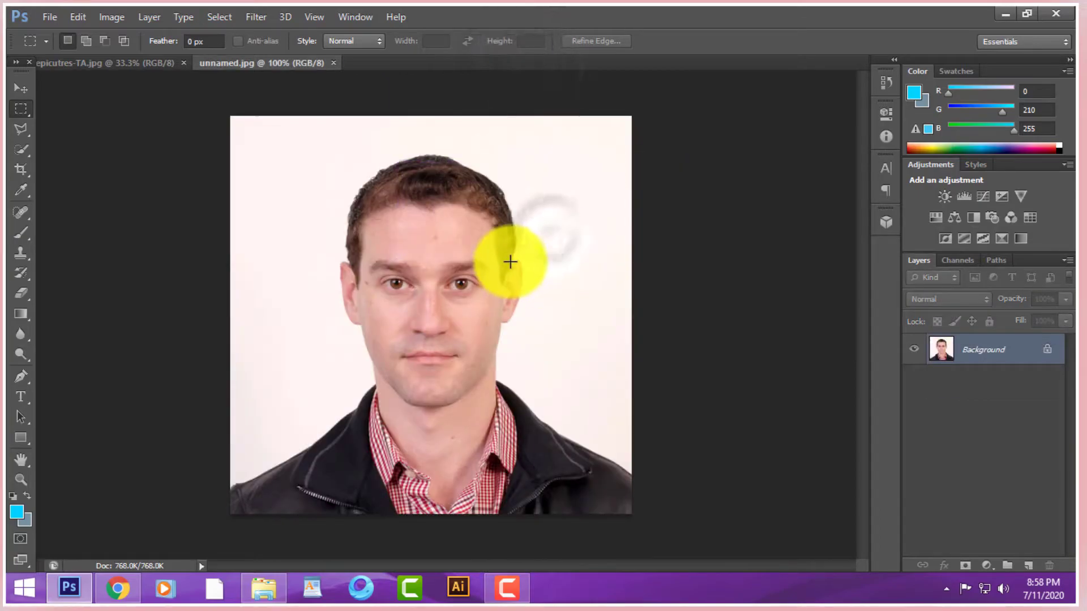
- Remove the white backdrop from unnamed.jpg with a Magic Wand selection on an unlocked layer, and deselect
{"action": "left_click", "coordinate": [22, 150]}
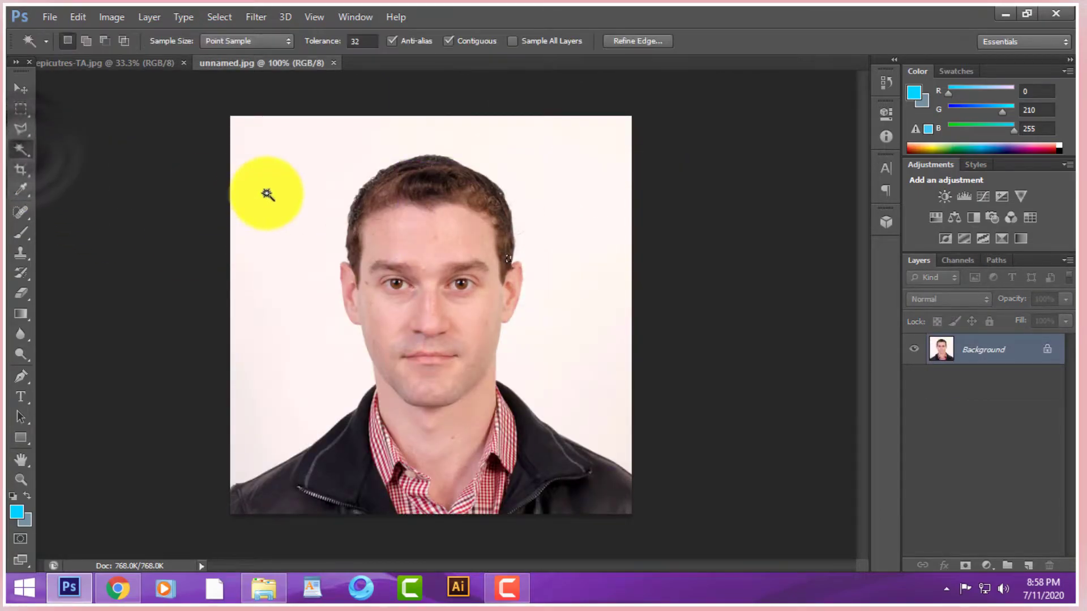
{"action": "double_click", "coordinate": [1022, 356]}
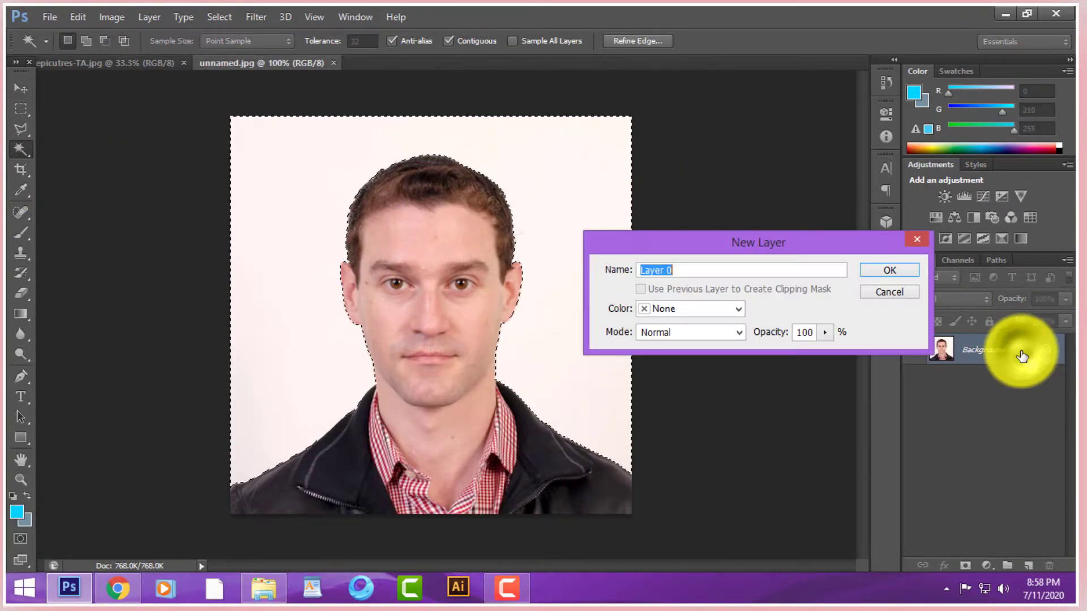
{"action": "key", "text": "Return"}
{"action": "key", "text": "Delete"}
{"action": "left_click", "coordinate": [21, 108]}
{"action": "left_click", "coordinate": [126, 172]}
- Add a new layer, fill the whole canvas with green (RGB 0, 255, 102) and move it behind the man
{"action": "left_click", "coordinate": [1033, 568]}
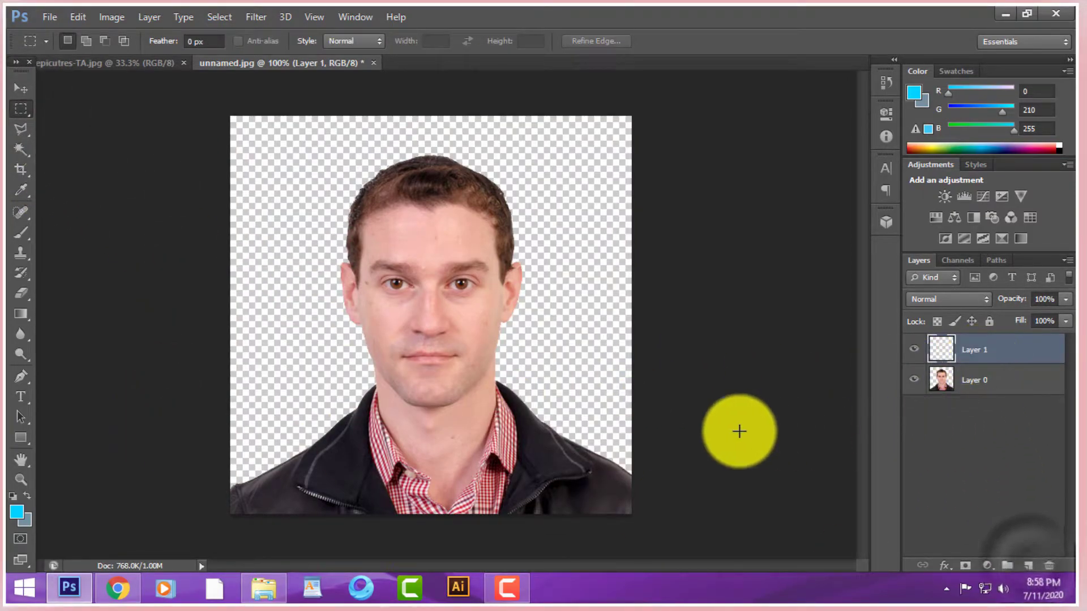
{"action": "left_click_drag", "start_coordinate": [218, 110], "coordinate": [755, 543]}
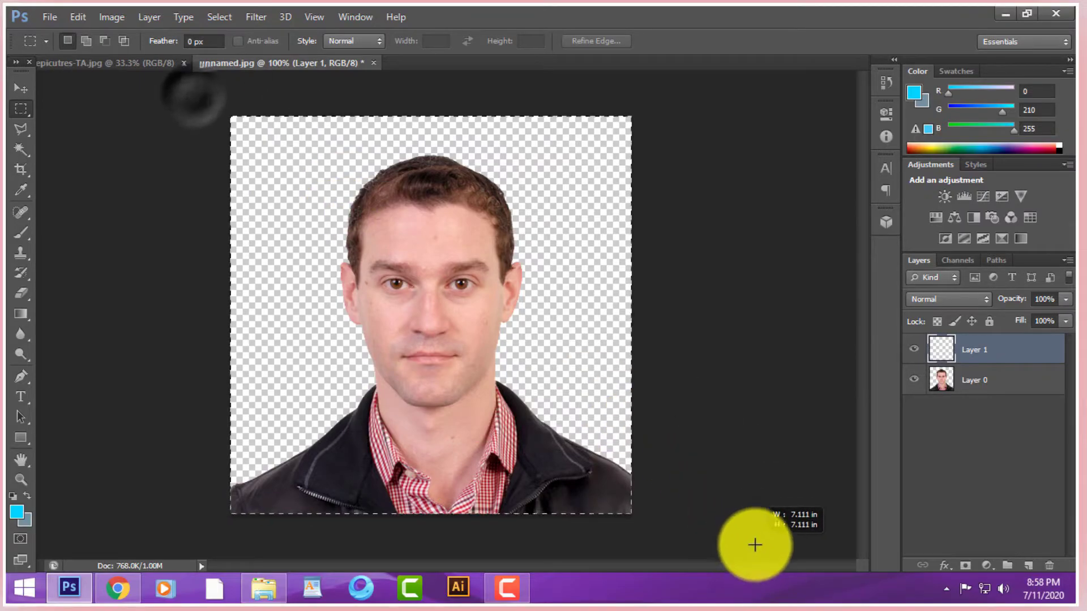
{"action": "left_click", "coordinate": [16, 511]}
{"action": "key", "text": "Return"}
{"action": "key", "text": "alt+BackSpace"}
{"action": "key", "text": "ctrl+bracketleft"}
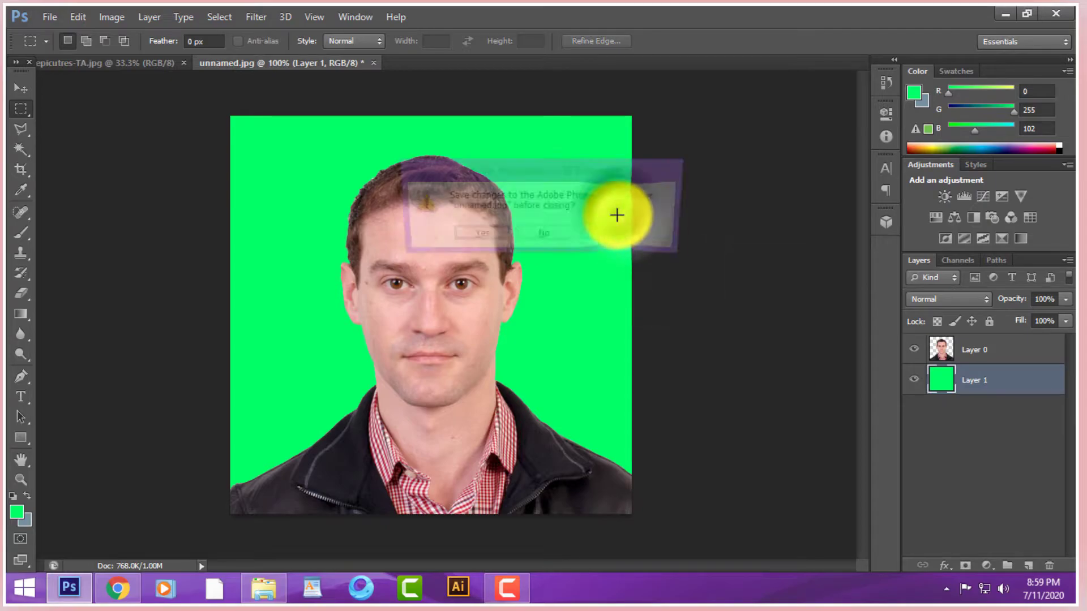
- Close unnamed.jpg without saving the changes
{"action": "key", "text": "ctrl+w"}
{"action": "left_click", "coordinate": [555, 236]}
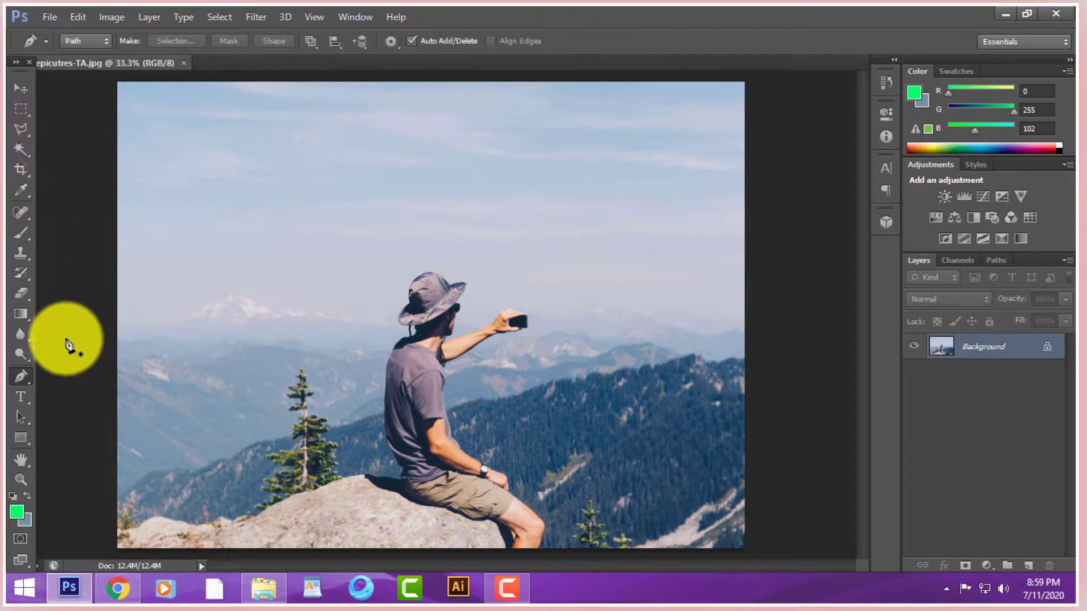
- Start a Pen tool path at the image's bottom edge and trace it up the inside of the man's calf to the gap behind the knee
{"action": "scroll", "coordinate": [344, 394], "scroll_direction": "up", "scroll_amount": 6}
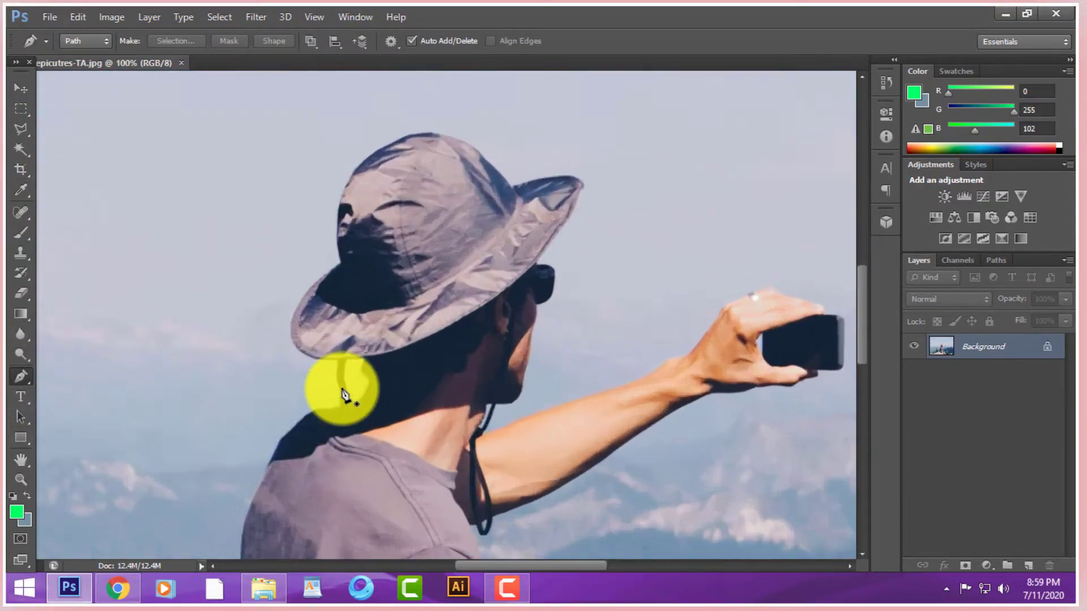
{"action": "key", "text": "Tab"}
{"action": "left_click_drag", "start_coordinate": [560, 375], "coordinate": [596, 298]}
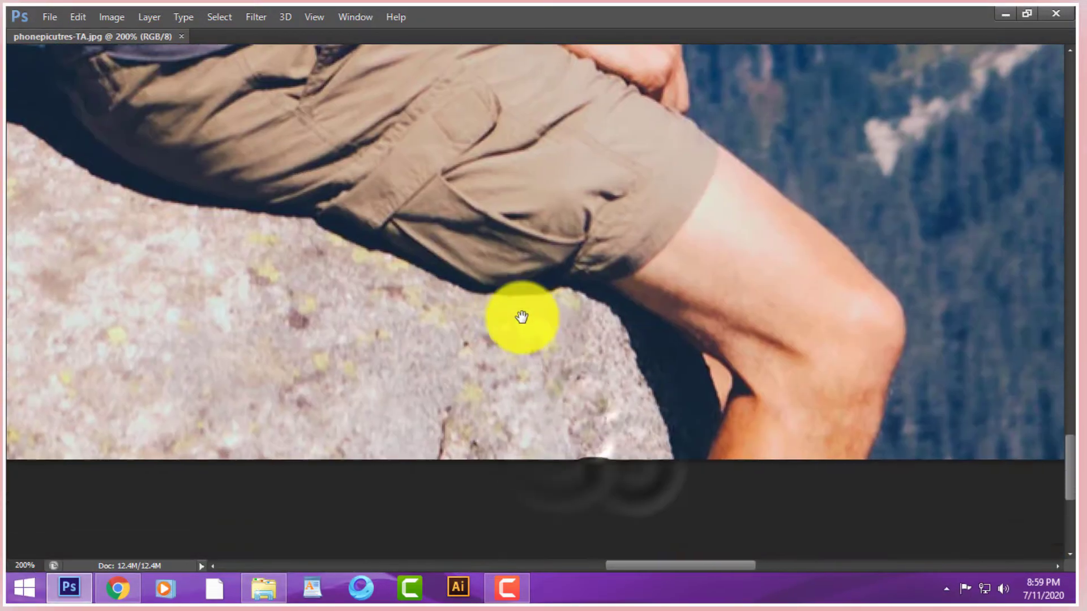
{"action": "scroll", "coordinate": [512, 358], "scroll_direction": "up", "scroll_amount": 2}
{"action": "scroll", "coordinate": [512, 359], "scroll_direction": "up", "scroll_amount": 1}
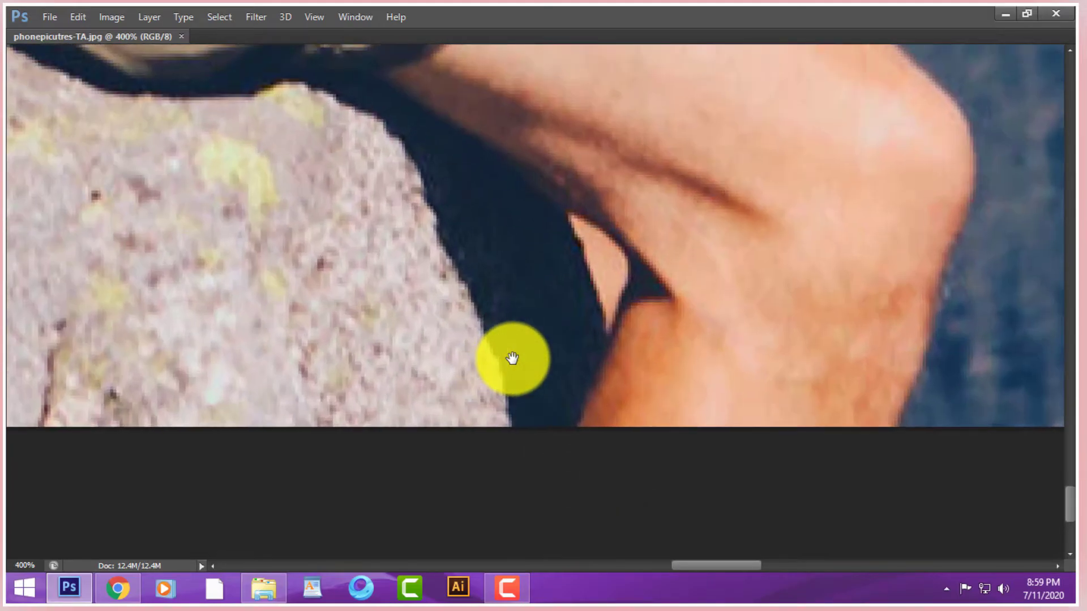
{"action": "key", "text": "p"}
{"action": "left_click", "coordinate": [578, 424]}
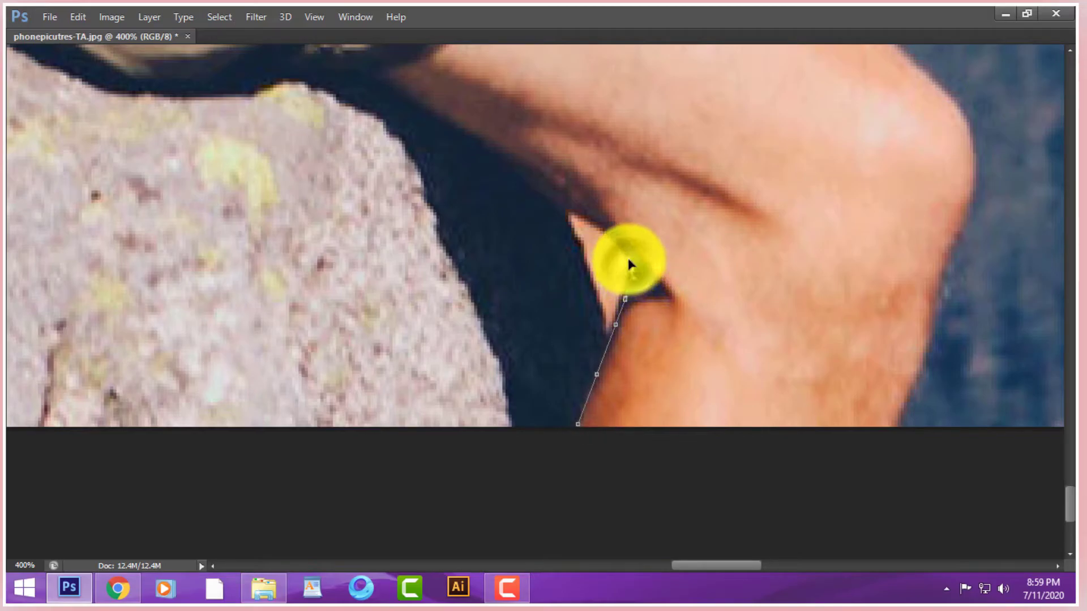
{"action": "scroll", "coordinate": [630, 263], "scroll_direction": "down", "scroll_amount": 2}
{"action": "scroll", "coordinate": [628, 262], "scroll_direction": "up", "scroll_amount": 1}
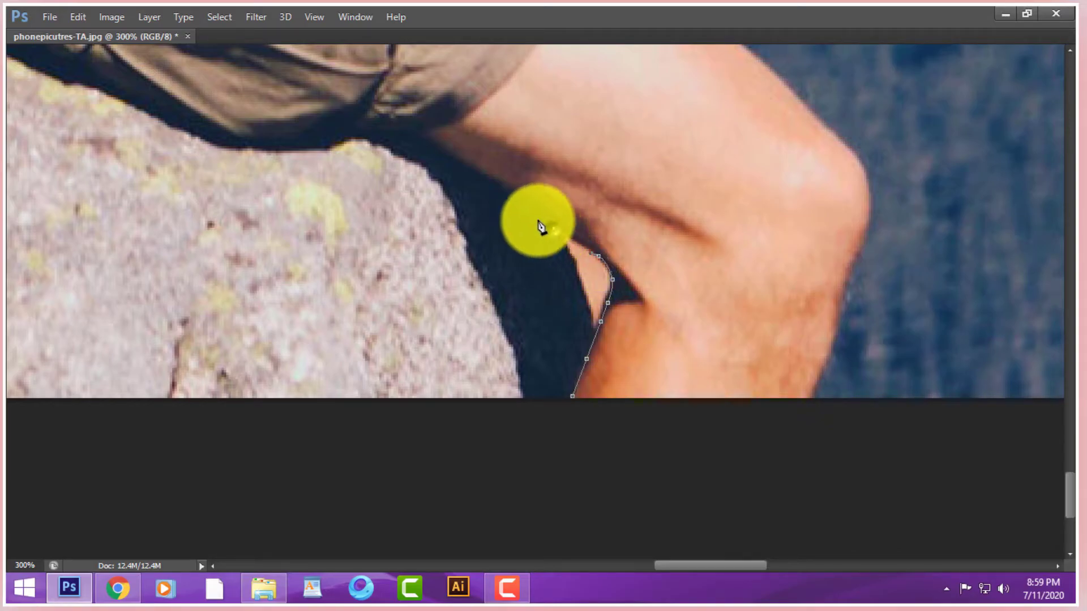
- Continue the path under the thigh and along the lower edge of the shorts where they meet the rock
{"action": "left_click", "coordinate": [515, 195]}
{"action": "mouse_move", "coordinate": [415, 170]}
{"action": "left_mouse_down"}
{"action": "mouse_move", "coordinate": [602, 311]}
{"action": "mouse_move", "coordinate": [553, 276]}
{"action": "mouse_move", "coordinate": [449, 298]}
{"action": "mouse_move", "coordinate": [362, 279]}
{"action": "left_mouse_up"}
{"action": "left_click_drag", "start_coordinate": [255, 240], "coordinate": [423, 334]}
{"action": "scroll", "coordinate": [412, 316], "scroll_direction": "up", "scroll_amount": 1}
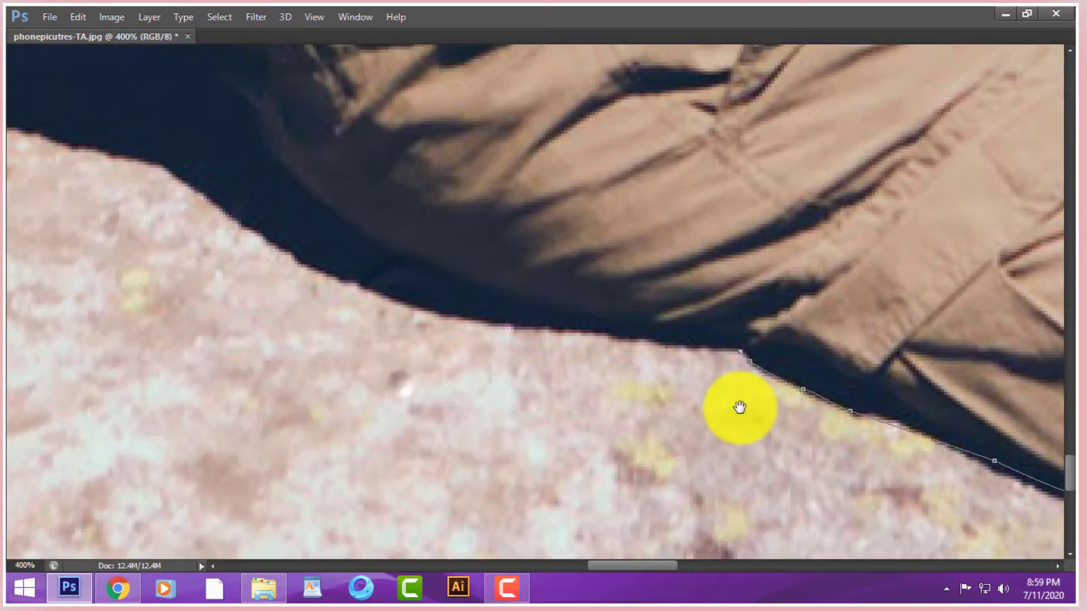
{"action": "left_click", "coordinate": [584, 338]}
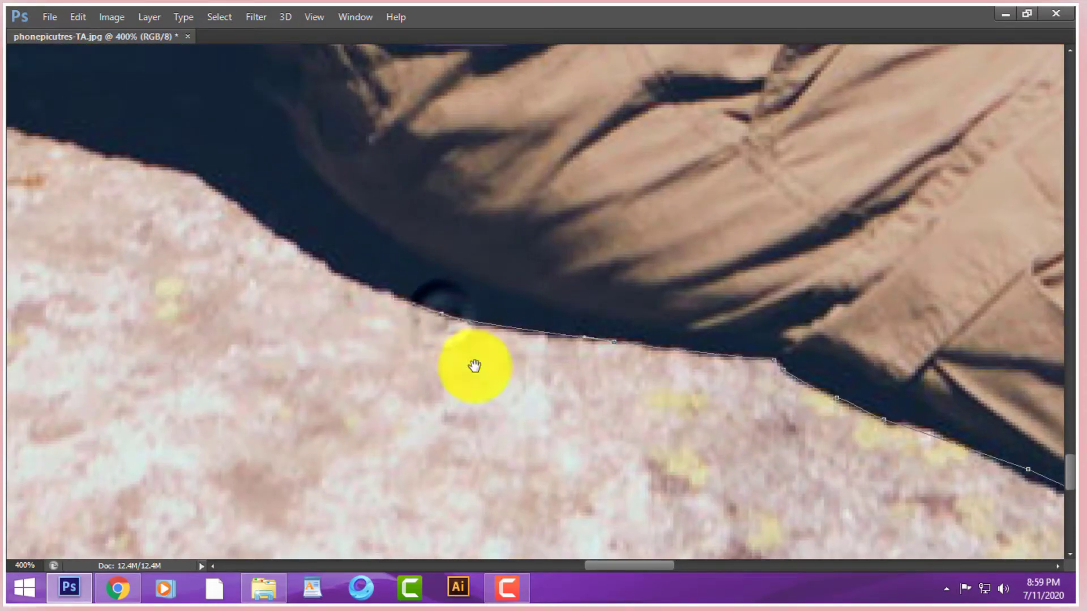
- Try to continue the path along the rock's edge beneath the dark shadow behind the man
{"action": "left_click_drag", "start_coordinate": [404, 327], "coordinate": [536, 453]}
{"action": "left_click_drag", "start_coordinate": [449, 369], "coordinate": [578, 442]}
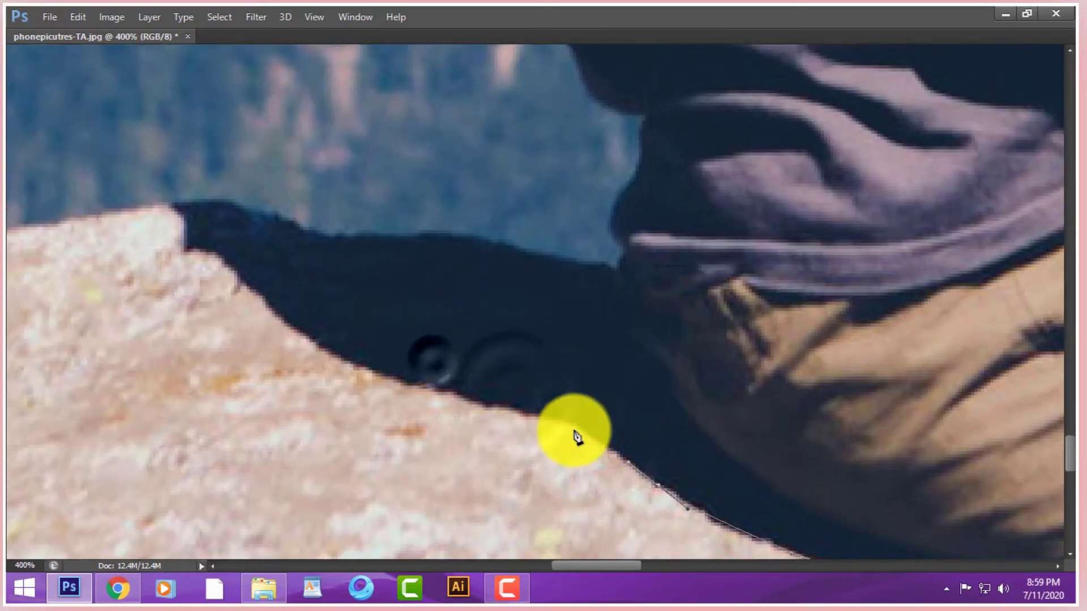
{"action": "left_click_drag", "start_coordinate": [379, 385], "coordinate": [335, 358]}
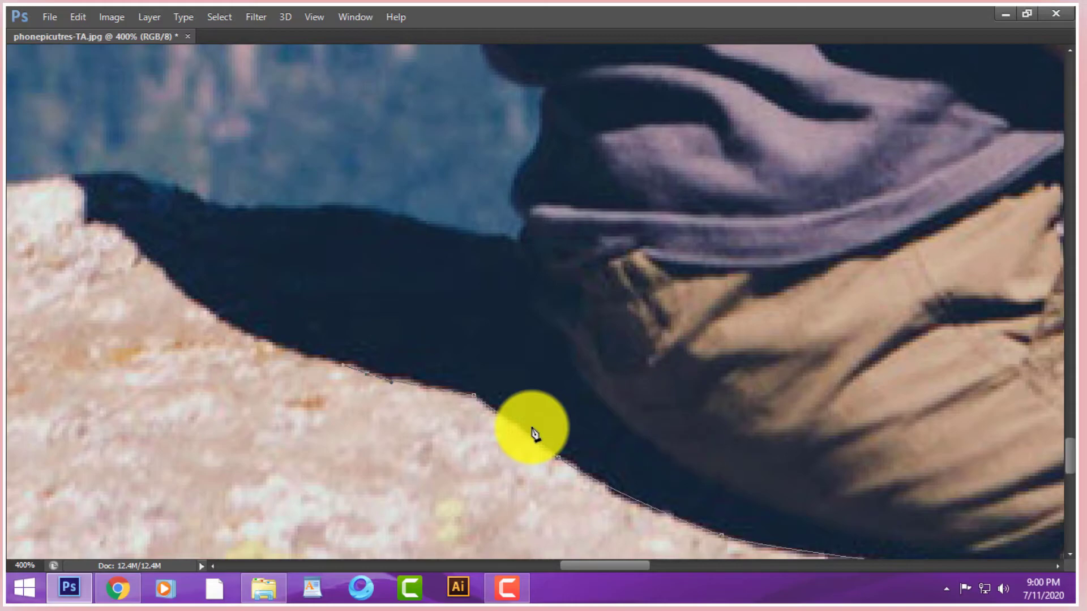
{"action": "left_click_drag", "start_coordinate": [450, 433], "coordinate": [529, 457]}
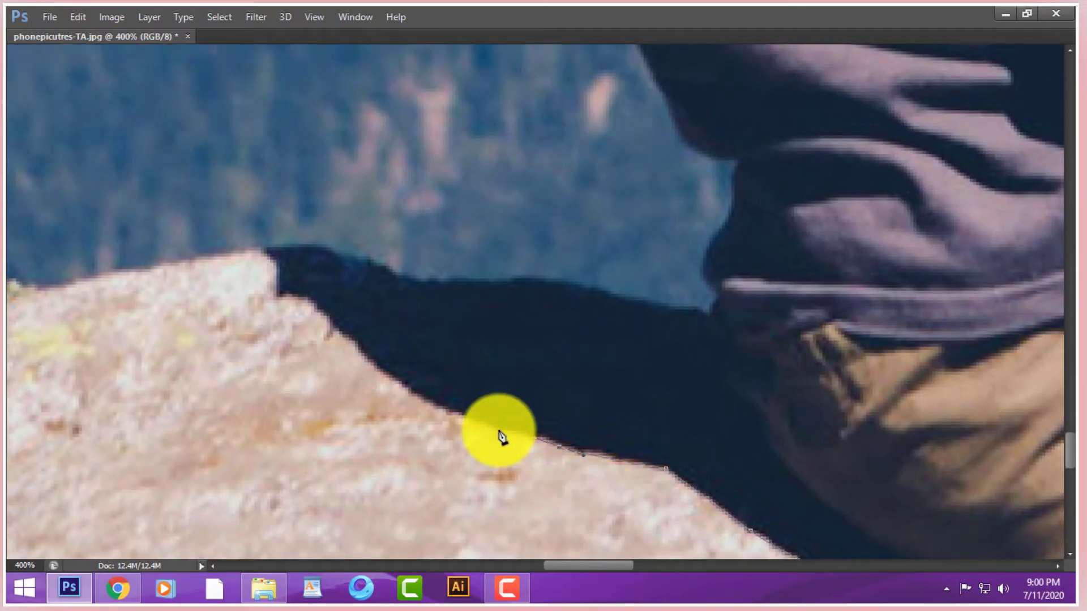
{"action": "left_click", "coordinate": [418, 397]}
{"action": "left_click", "coordinate": [360, 353]}
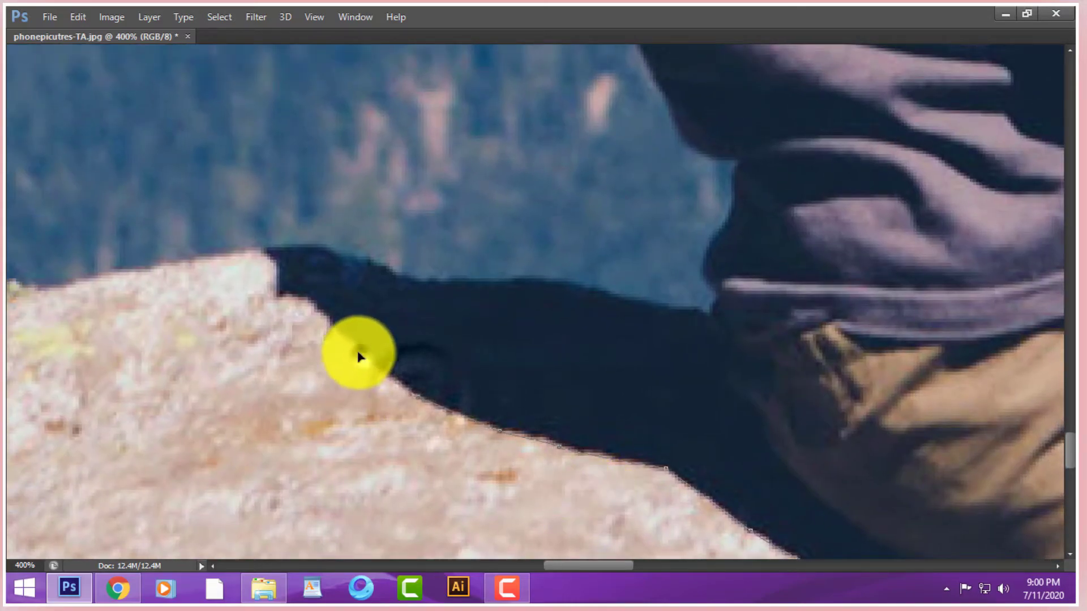
{"action": "scroll", "coordinate": [299, 306], "scroll_direction": "up", "scroll_amount": 2}
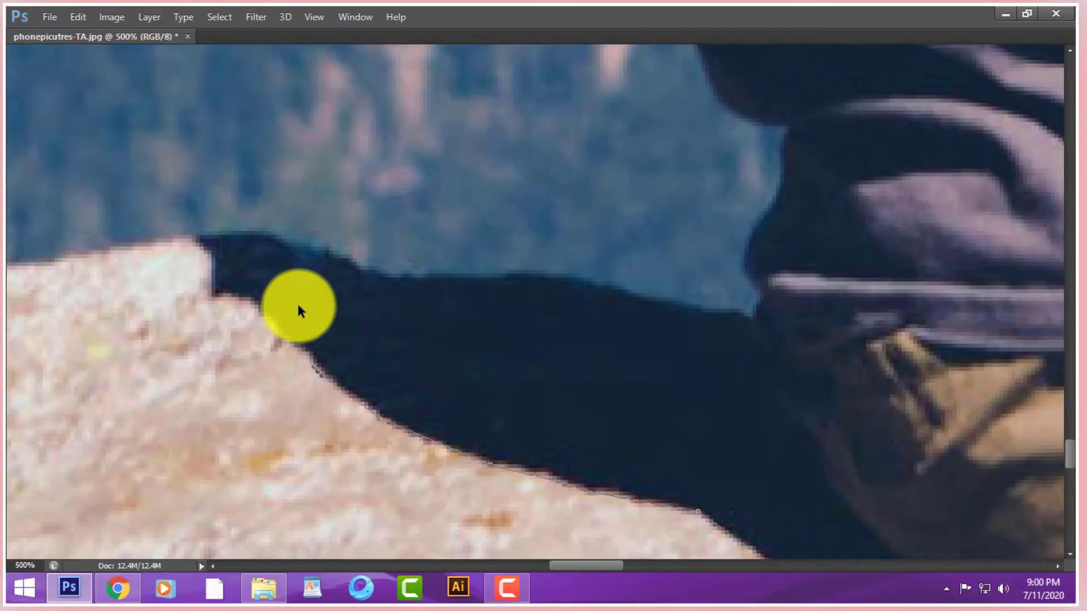
{"action": "left_click", "coordinate": [258, 359]}
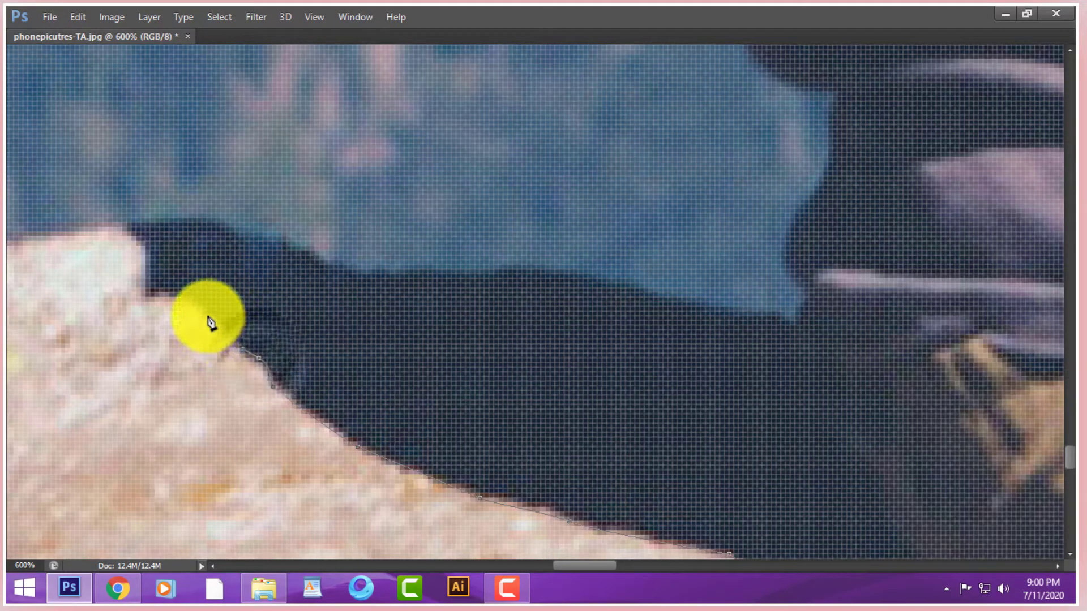
- Try to trace the path around the shadow's far tip and back along its upper edge towards the shirt
{"action": "left_click", "coordinate": [149, 295]}
{"action": "left_click", "coordinate": [150, 255]}
{"action": "left_click", "coordinate": [141, 236]}
{"action": "left_click", "coordinate": [136, 228]}
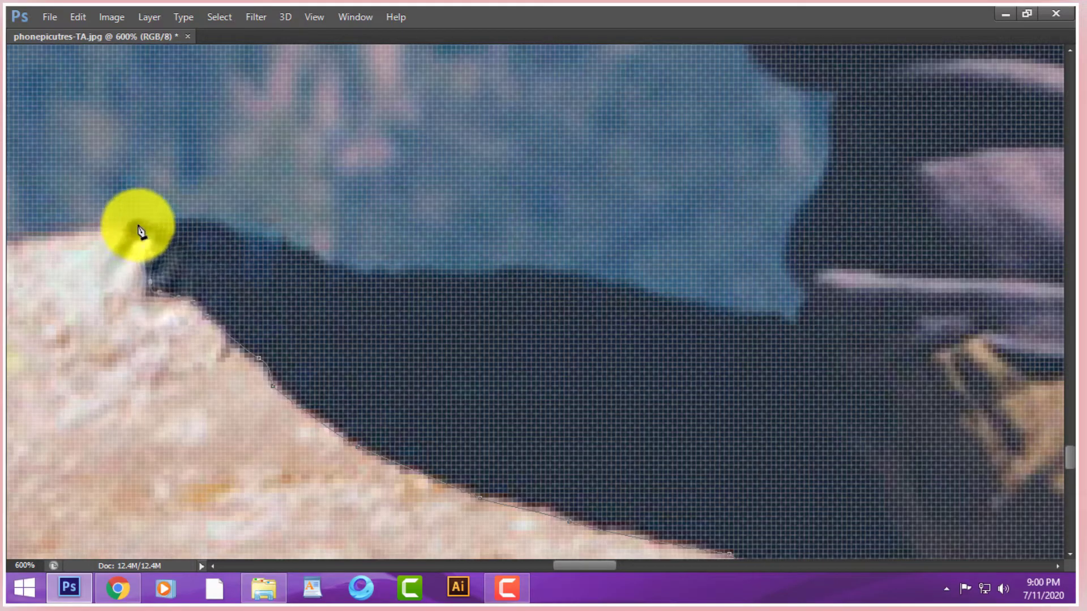
{"action": "left_click", "coordinate": [179, 222]}
{"action": "left_click", "coordinate": [250, 241]}
{"action": "left_click", "coordinate": [265, 244]}
{"action": "left_click", "coordinate": [320, 260]}
{"action": "left_click", "coordinate": [353, 269]}
{"action": "left_click", "coordinate": [414, 274]}
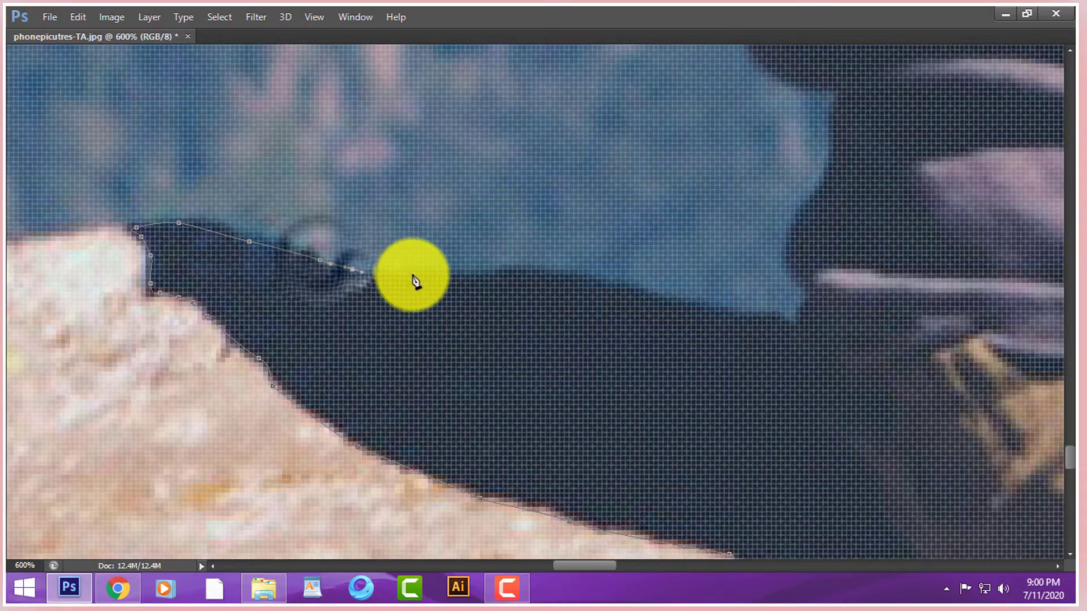
{"action": "left_click", "coordinate": [466, 274]}
{"action": "left_click", "coordinate": [504, 274]}
{"action": "left_click", "coordinate": [584, 281]}
{"action": "left_click", "coordinate": [711, 312]}
- Undo the path anchors traced around the rock's shadow, back to the anchor below the shorts, keeping the document open
{"action": "key", "text": "ctrl+minus"}
{"action": "key", "text": "ctrl+minus"}
{"action": "key", "text": "ctrl+minus"}
{"action": "key", "text": "ctrl+minus"}
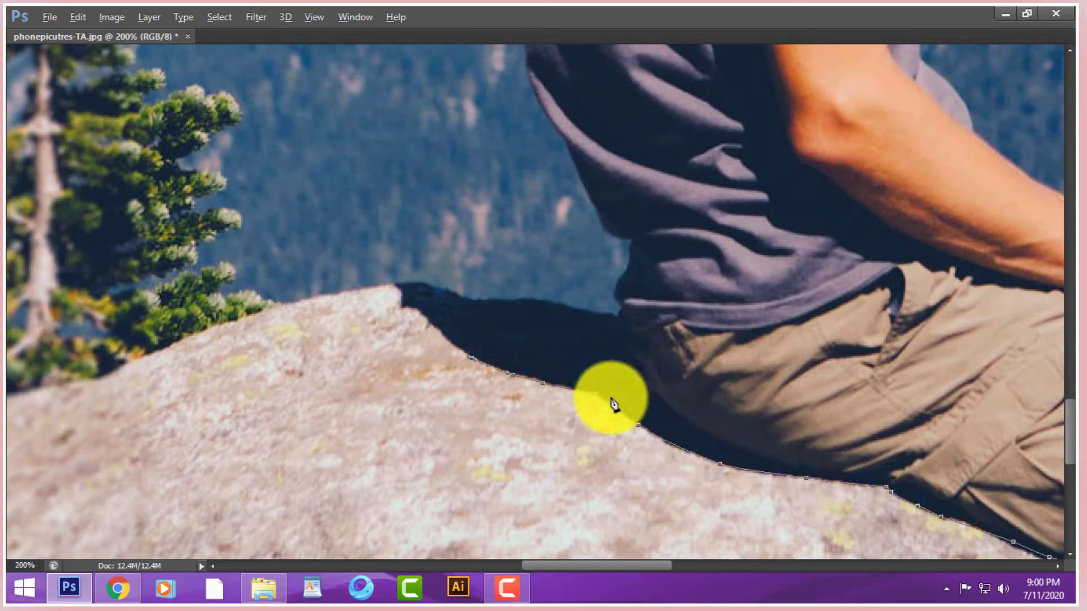
{"action": "left_click", "coordinate": [473, 362]}
{"action": "key", "text": "Tab"}
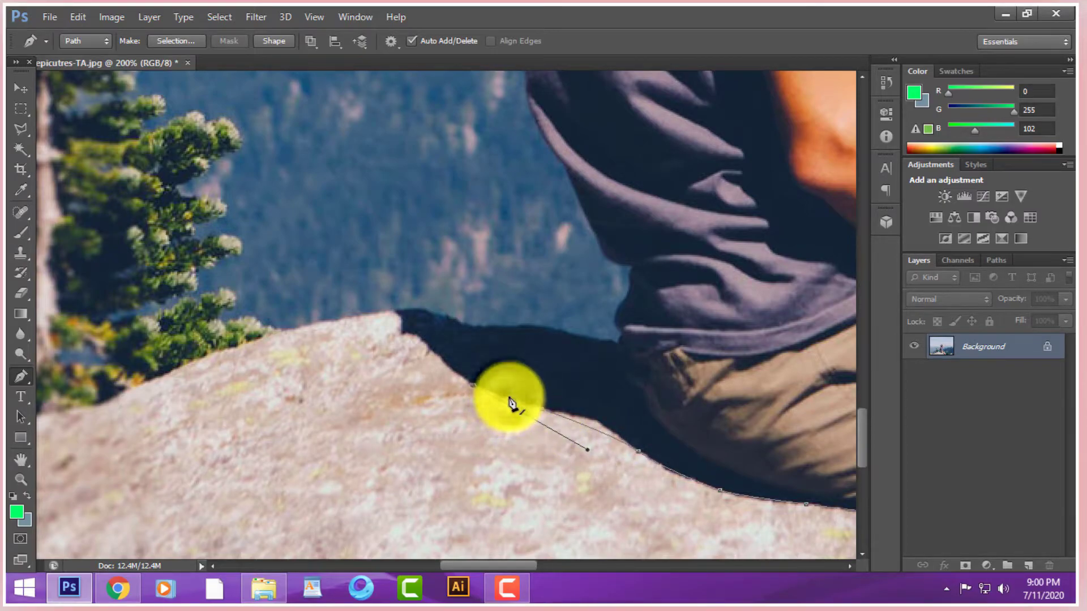
{"action": "key", "text": "Escape"}
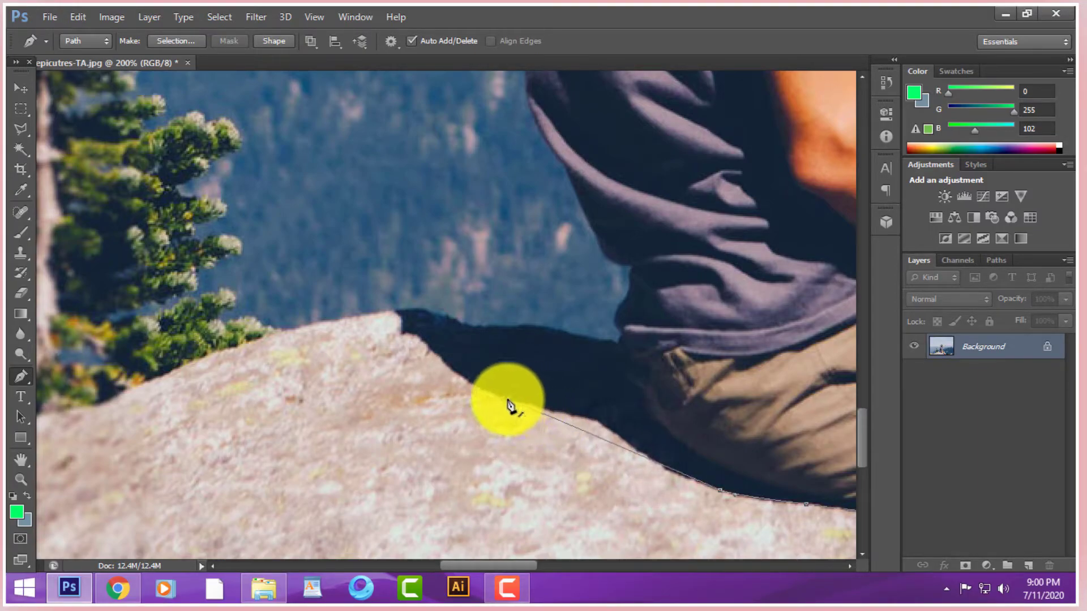
{"action": "left_click", "coordinate": [629, 459]}
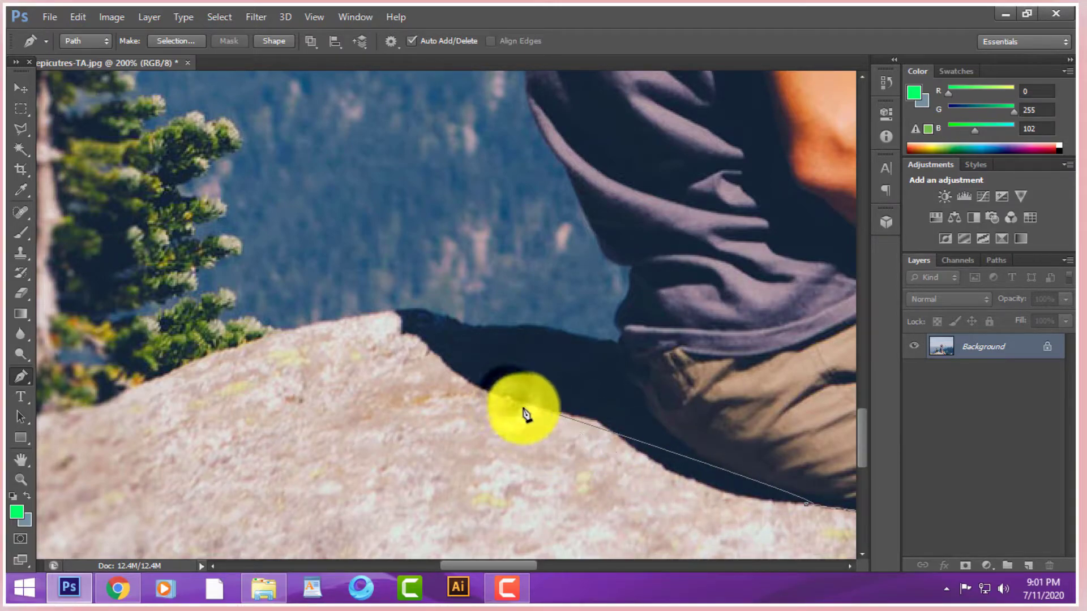
{"action": "scroll", "coordinate": [461, 371], "scroll_direction": "down", "scroll_amount": 3}
{"action": "scroll", "coordinate": [461, 371], "scroll_direction": "right", "scroll_amount": 3}
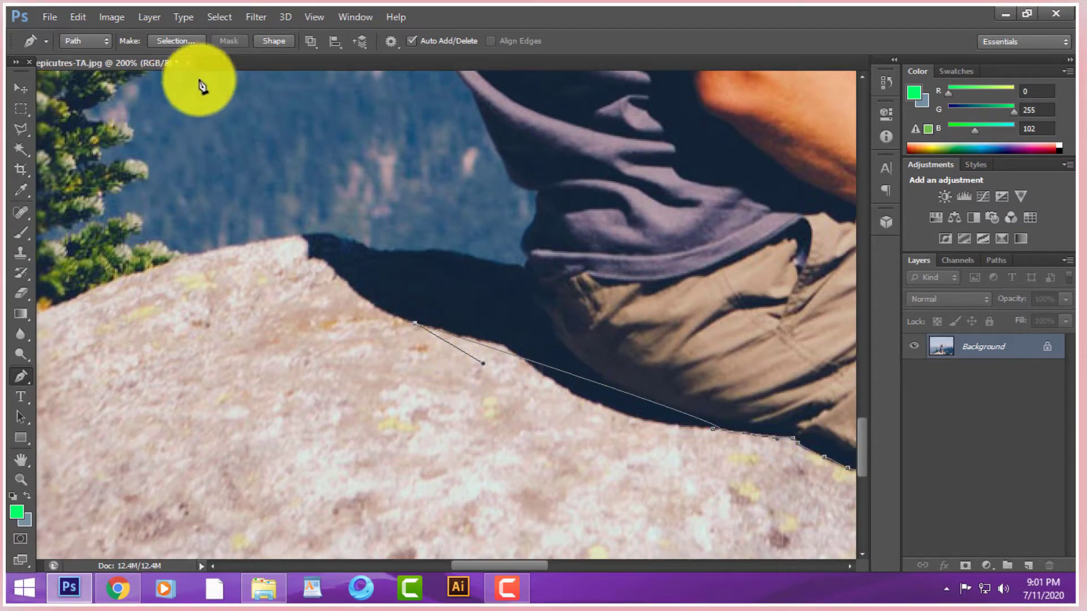
{"action": "left_click", "coordinate": [187, 63]}
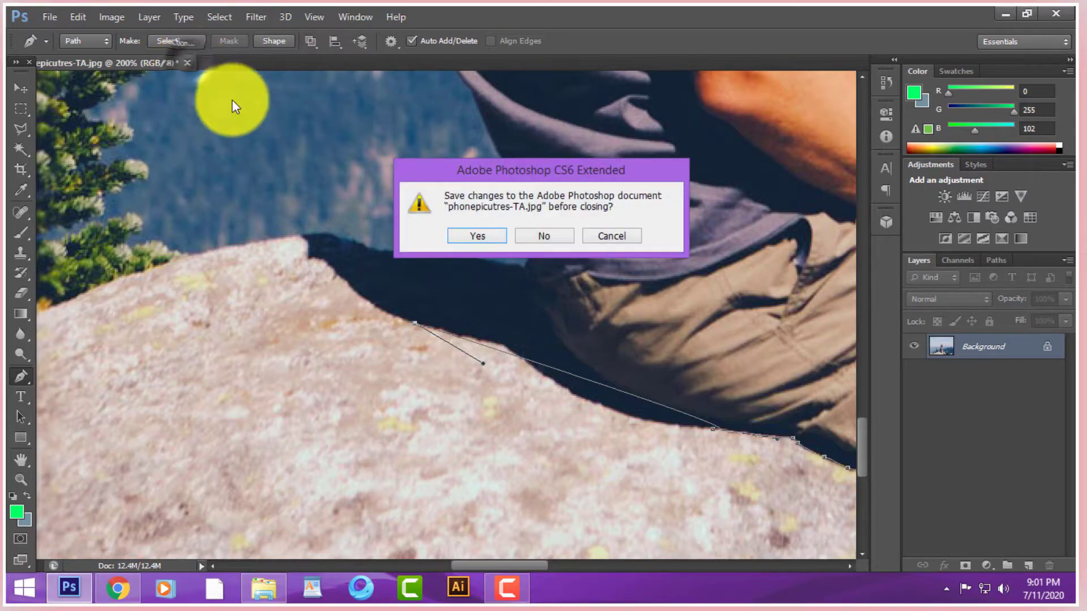
{"action": "left_click", "coordinate": [613, 239]}
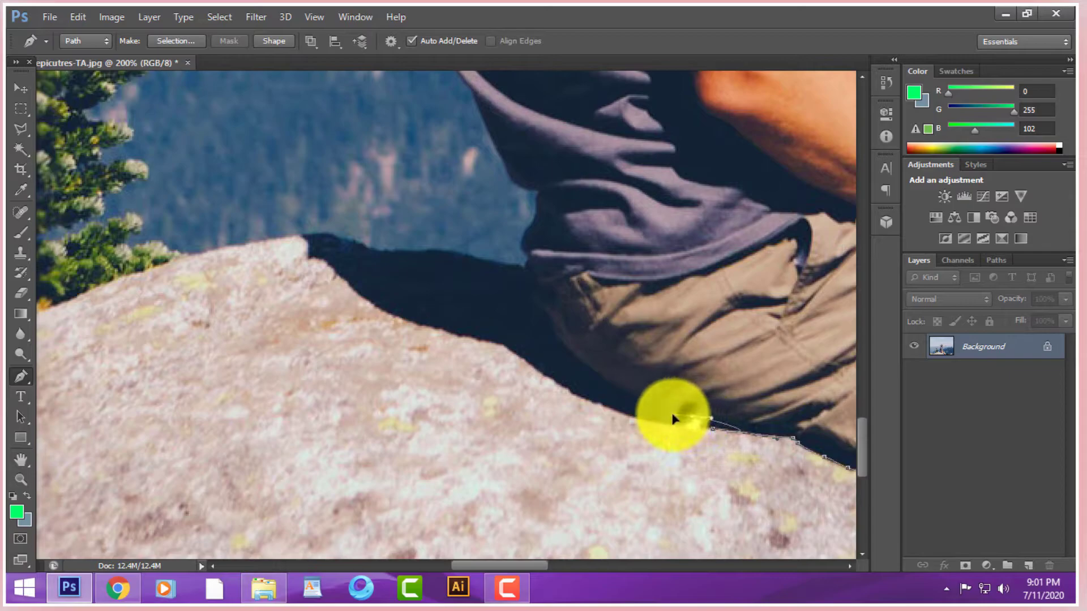
- Trace the path along the seat of the shorts, excluding the shadow, up to the shirt's hem
{"action": "left_click", "coordinate": [648, 400]}
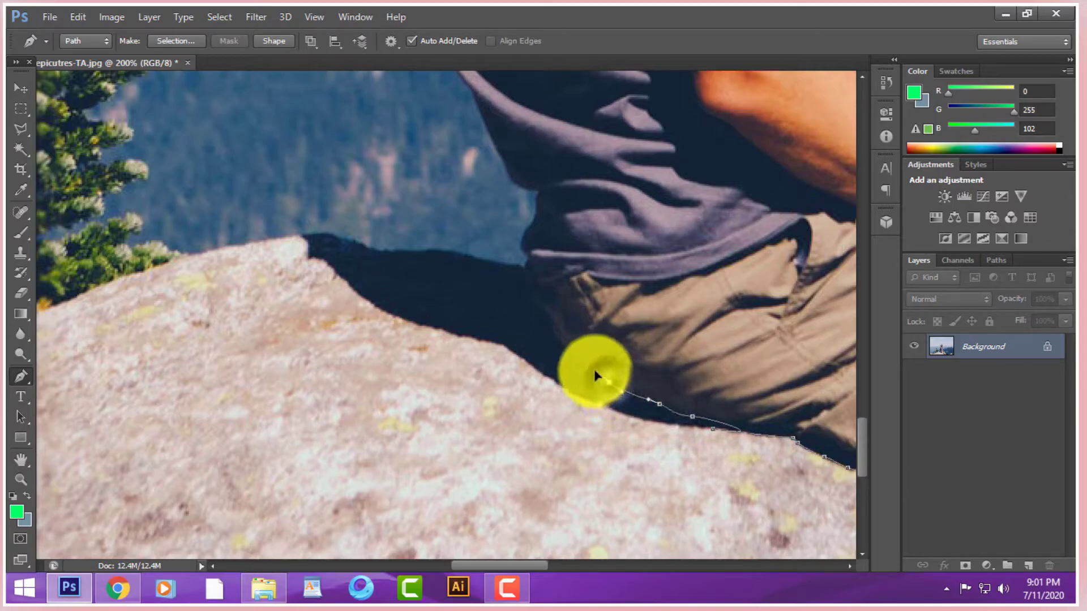
{"action": "left_click", "coordinate": [595, 373]}
{"action": "key", "text": "ctrl+plus"}
{"action": "key", "text": "Tab"}
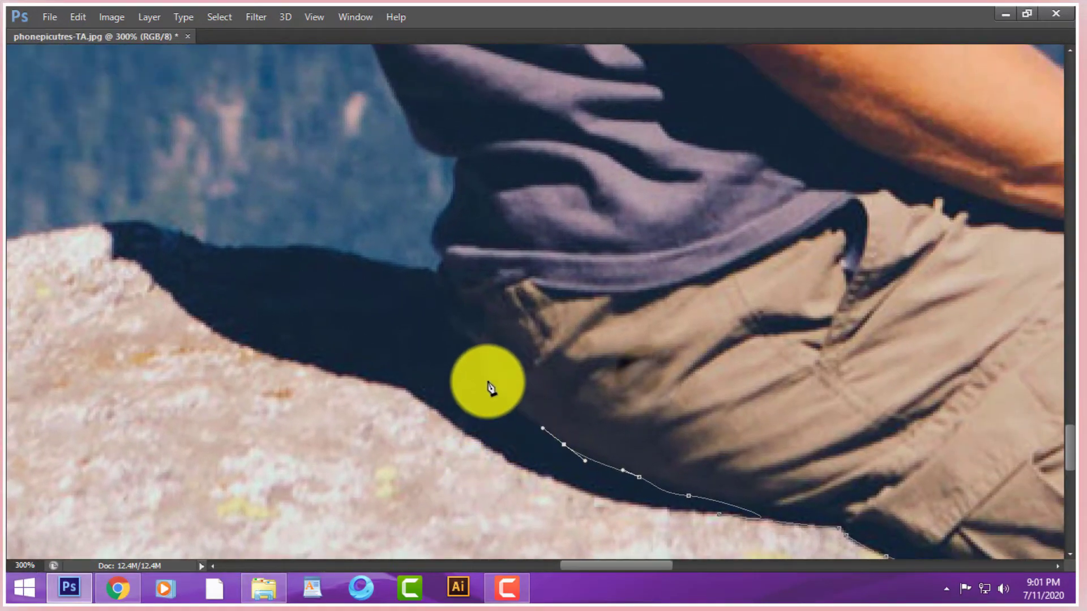
{"action": "left_click", "coordinate": [485, 380]}
{"action": "left_click", "coordinate": [459, 325]}
{"action": "left_click", "coordinate": [445, 284]}
{"action": "key", "text": "ctrl+plus"}
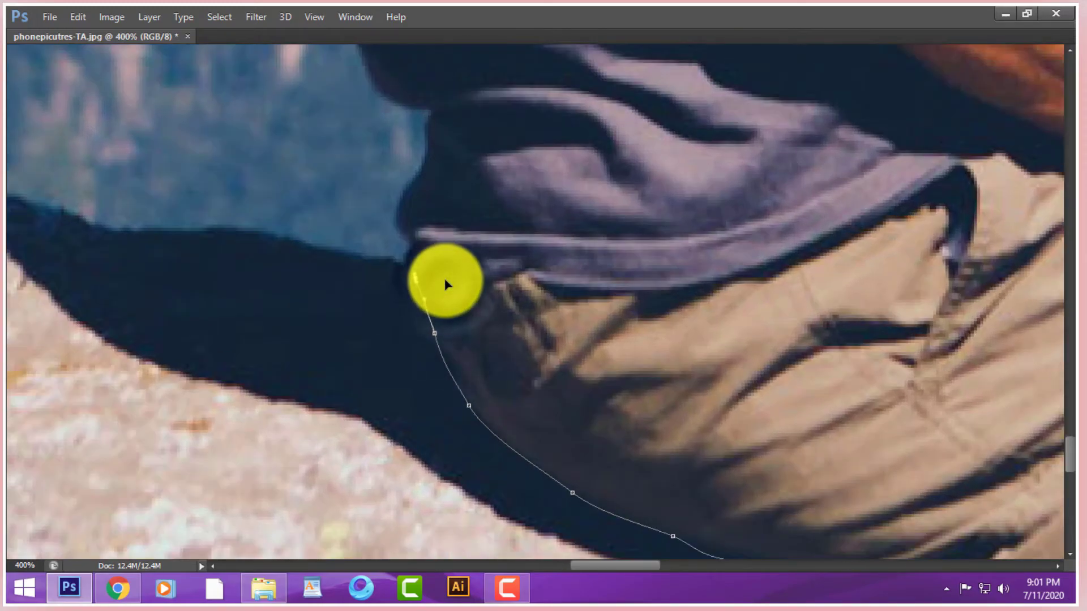
- Continue the path around the shirt's hem and the folds at the man's lower back
{"action": "left_click", "coordinate": [408, 267]}
{"action": "left_click", "coordinate": [403, 237]}
{"action": "left_click", "coordinate": [396, 218]}
{"action": "key", "text": "ctrl+plus"}
{"action": "left_click", "coordinate": [416, 252]}
{"action": "left_click", "coordinate": [419, 223]}
{"action": "left_click", "coordinate": [418, 200]}
{"action": "left_click_drag", "start_coordinate": [420, 201], "coordinate": [431, 472]}
{"action": "left_click", "coordinate": [409, 425]}
{"action": "left_click", "coordinate": [361, 310]}
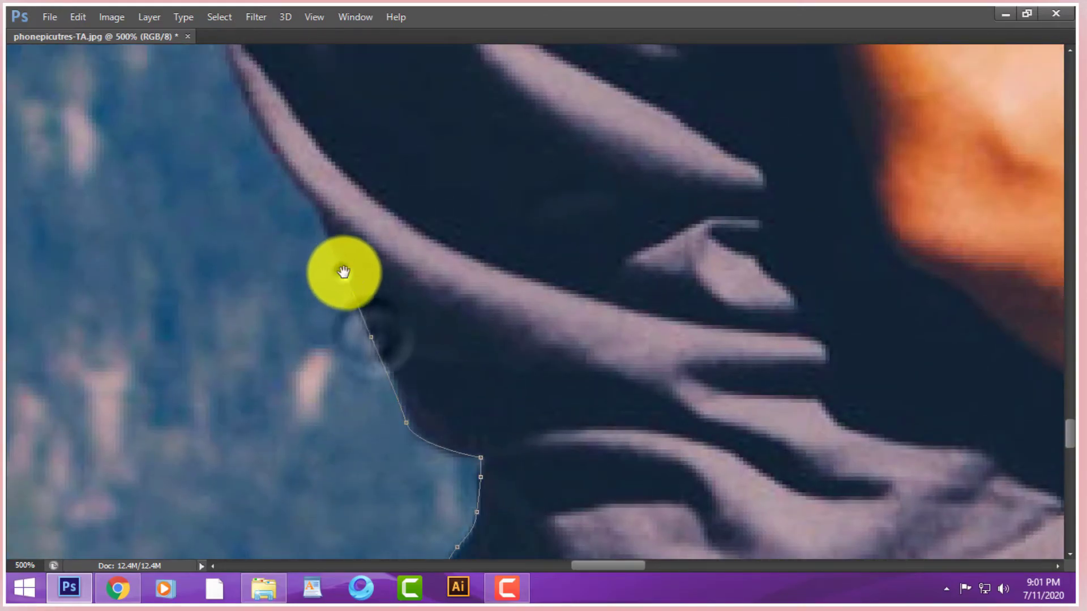
- Extend the path from the lower shirt folds up along the middle of the man's back
{"action": "left_click_drag", "start_coordinate": [344, 277], "coordinate": [376, 408]}
{"action": "left_click_drag", "start_coordinate": [369, 366], "coordinate": [478, 474]}
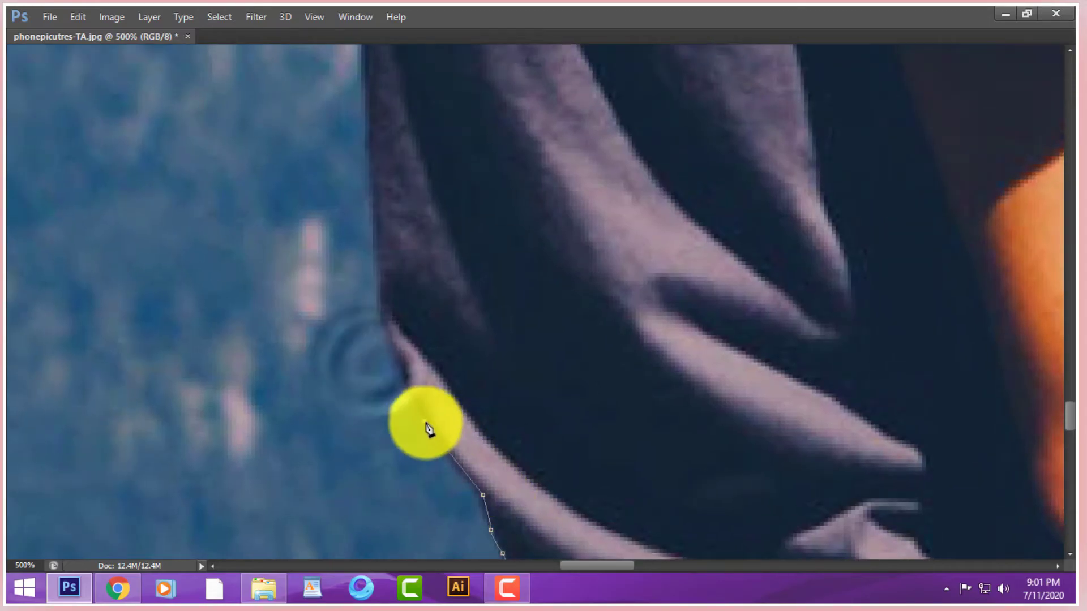
{"action": "left_click", "coordinate": [381, 311]}
{"action": "left_click_drag", "start_coordinate": [436, 339], "coordinate": [420, 436]}
{"action": "left_click_drag", "start_coordinate": [527, 381], "coordinate": [527, 461]}
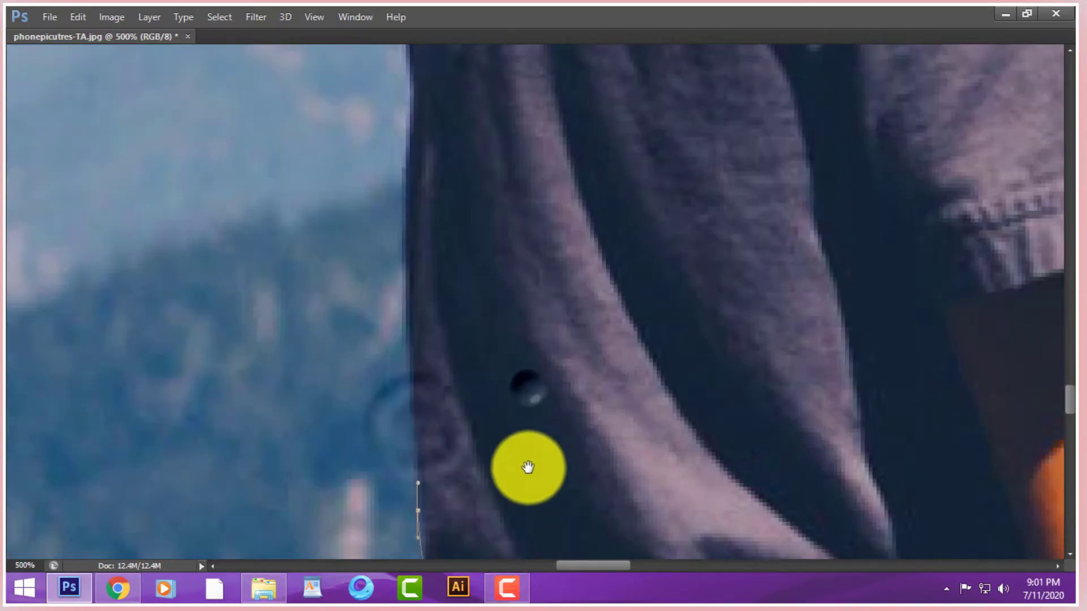
{"action": "left_click", "coordinate": [410, 312]}
{"action": "left_click", "coordinate": [402, 228]}
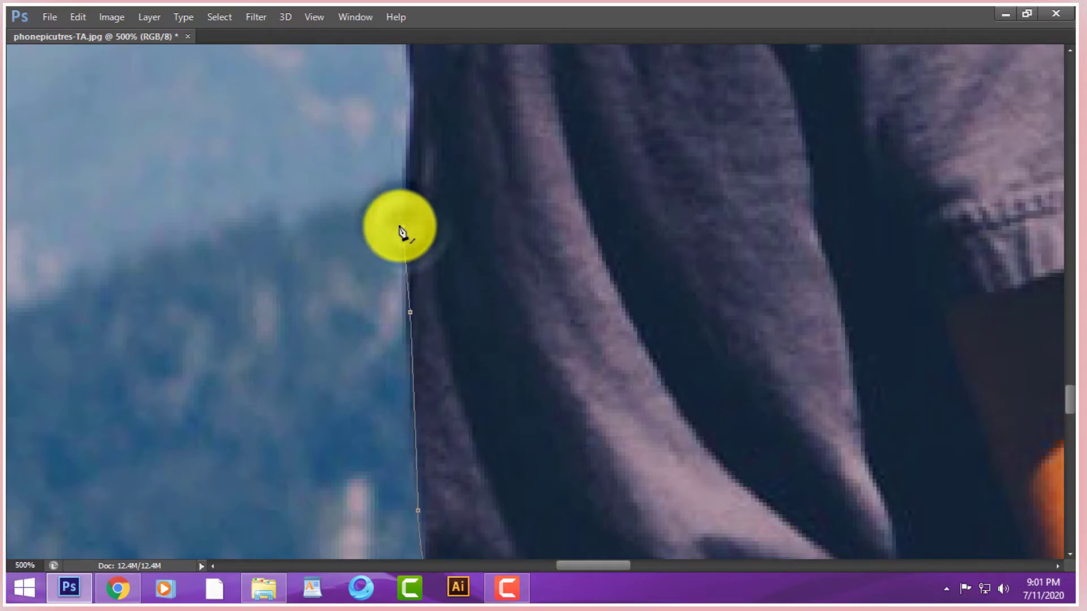
- Extend the path along the upper back of the shirt to just below the shoulder
{"action": "left_click_drag", "start_coordinate": [422, 168], "coordinate": [449, 299]}
{"action": "left_click", "coordinate": [438, 267]}
{"action": "left_click", "coordinate": [435, 198]}
{"action": "left_click", "coordinate": [432, 160]}
{"action": "left_click_drag", "start_coordinate": [484, 170], "coordinate": [511, 367]}
{"action": "left_click", "coordinate": [472, 249]}
{"action": "left_click_drag", "start_coordinate": [529, 222], "coordinate": [546, 417]}
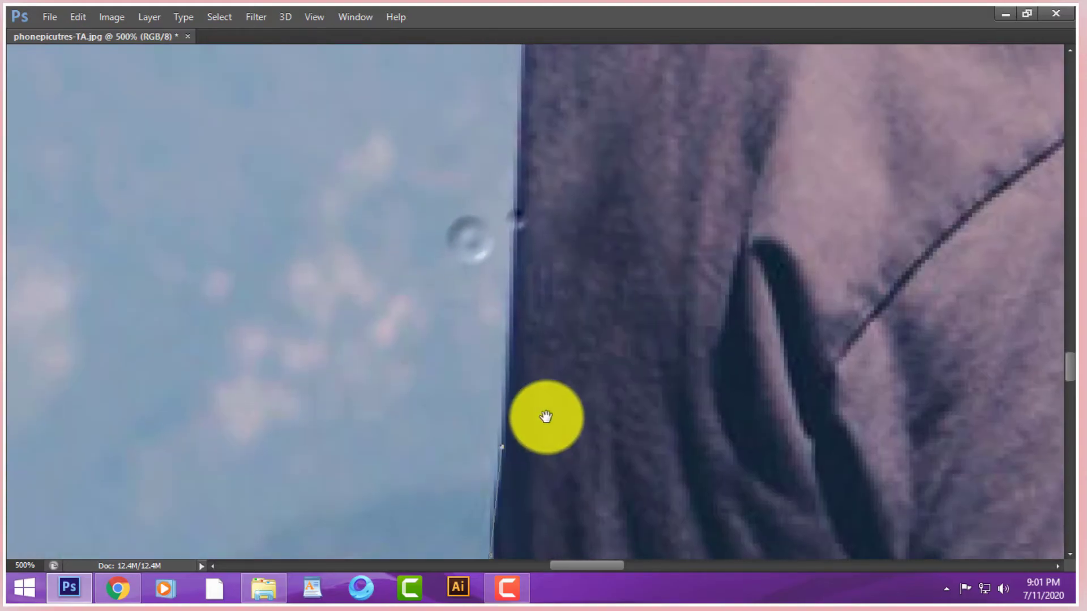
{"action": "left_click", "coordinate": [499, 297]}
{"action": "left_click_drag", "start_coordinate": [552, 251], "coordinate": [569, 342]}
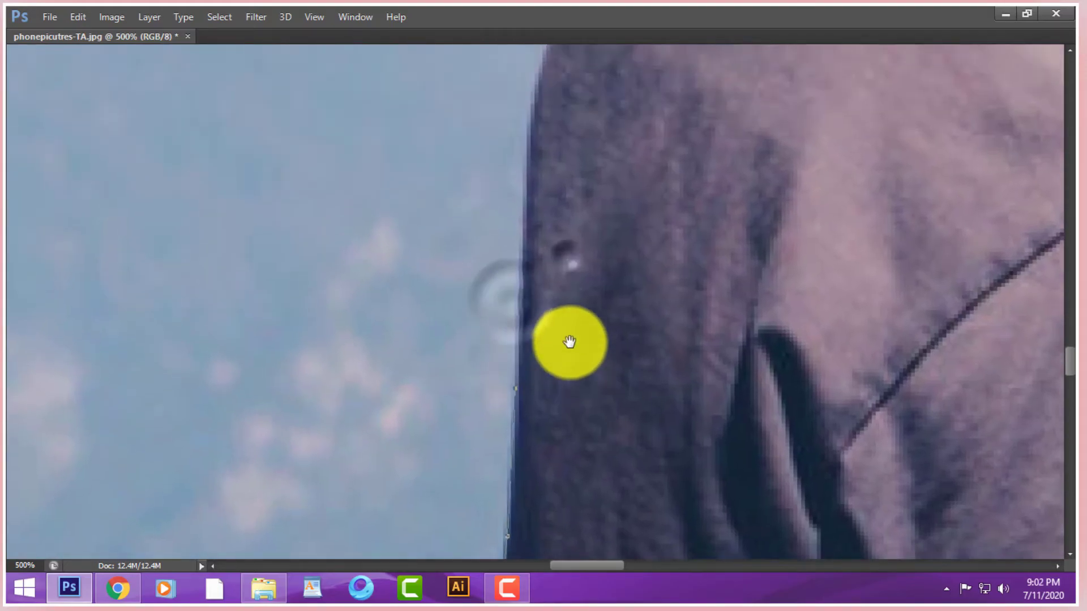
- Extend the path around the shoulder curve of the shirt to the dark shadowed area at the base of the neck
{"action": "left_click", "coordinate": [525, 192]}
{"action": "left_click_drag", "start_coordinate": [528, 197], "coordinate": [546, 372]}
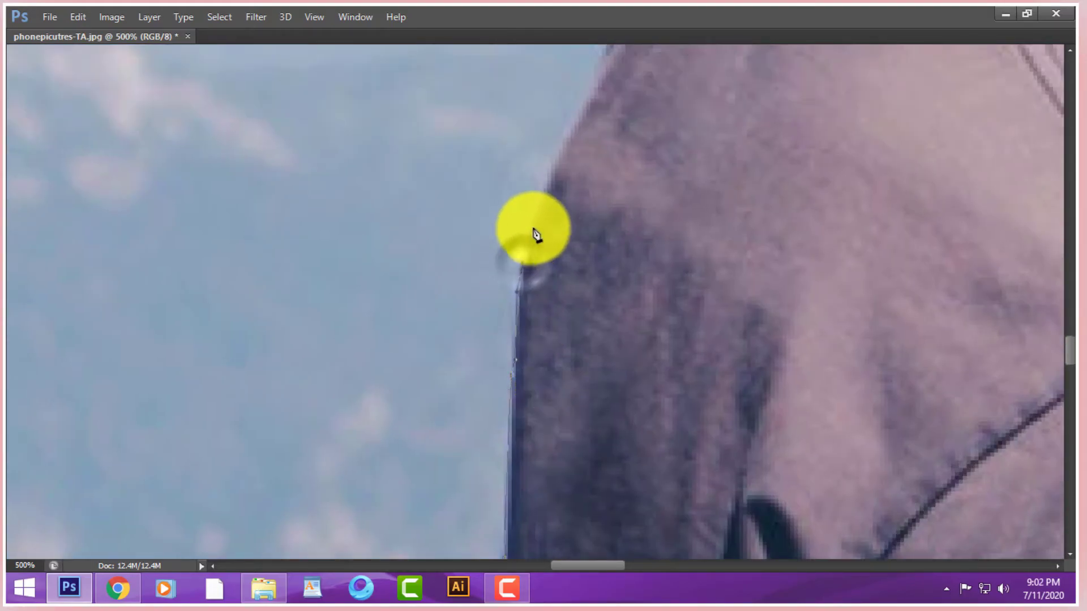
{"action": "left_click_drag", "start_coordinate": [552, 178], "coordinate": [560, 159]}
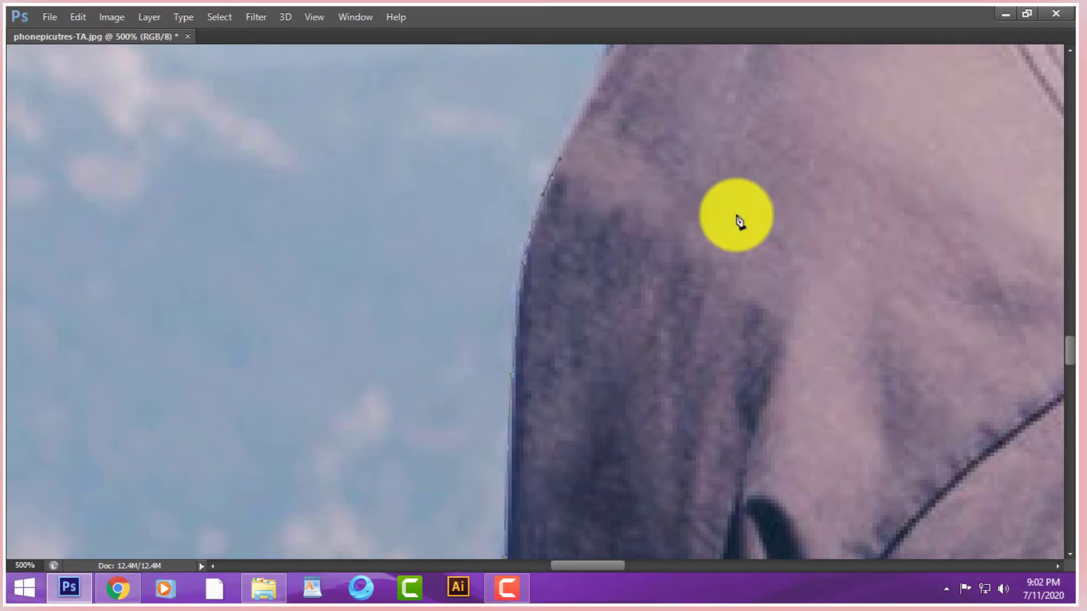
{"action": "left_click_drag", "start_coordinate": [756, 220], "coordinate": [617, 488]}
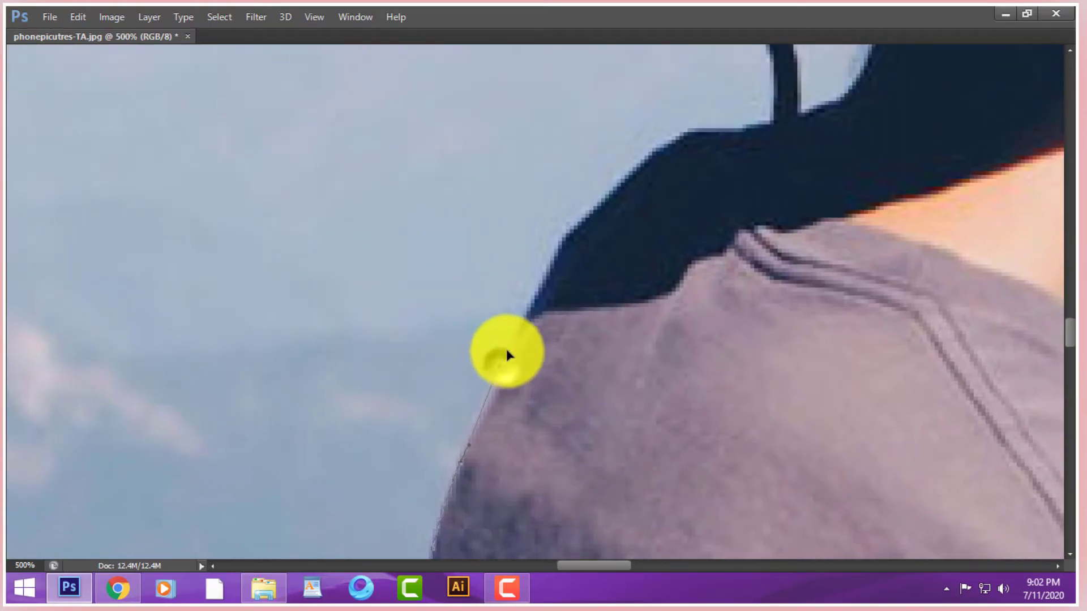
{"action": "left_click", "coordinate": [561, 259]}
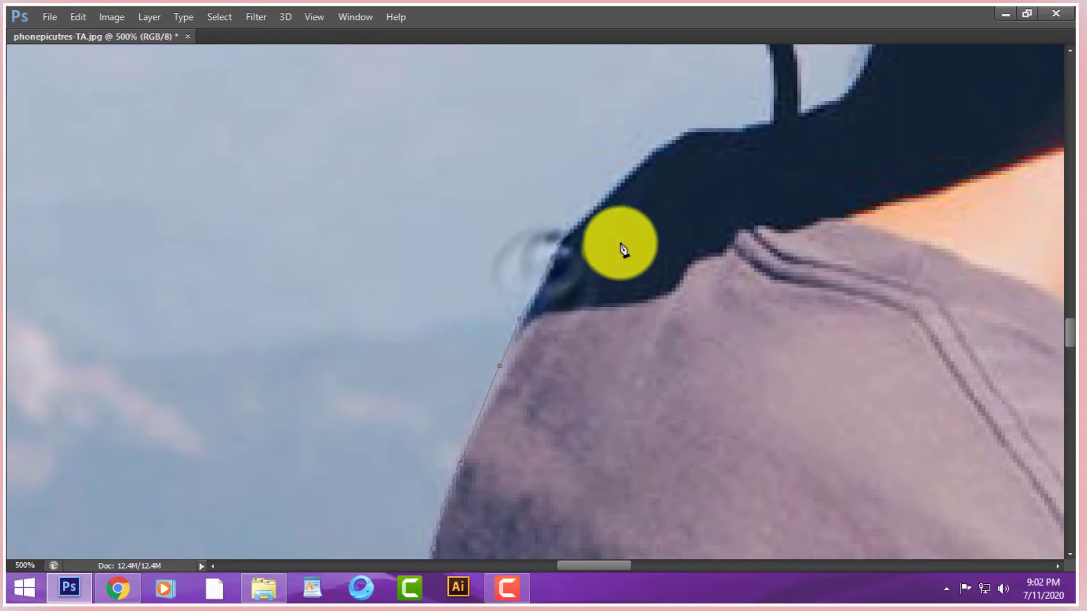
- Trace the path along the sloping edge of the dark area above the shoulder, following its outline closely
{"action": "scroll", "coordinate": [621, 245], "scroll_direction": "up", "scroll_amount": 1}
{"action": "left_click_drag", "start_coordinate": [623, 249], "coordinate": [566, 340]}
{"action": "left_click", "coordinate": [544, 292]}
{"action": "left_click", "coordinate": [581, 257]}
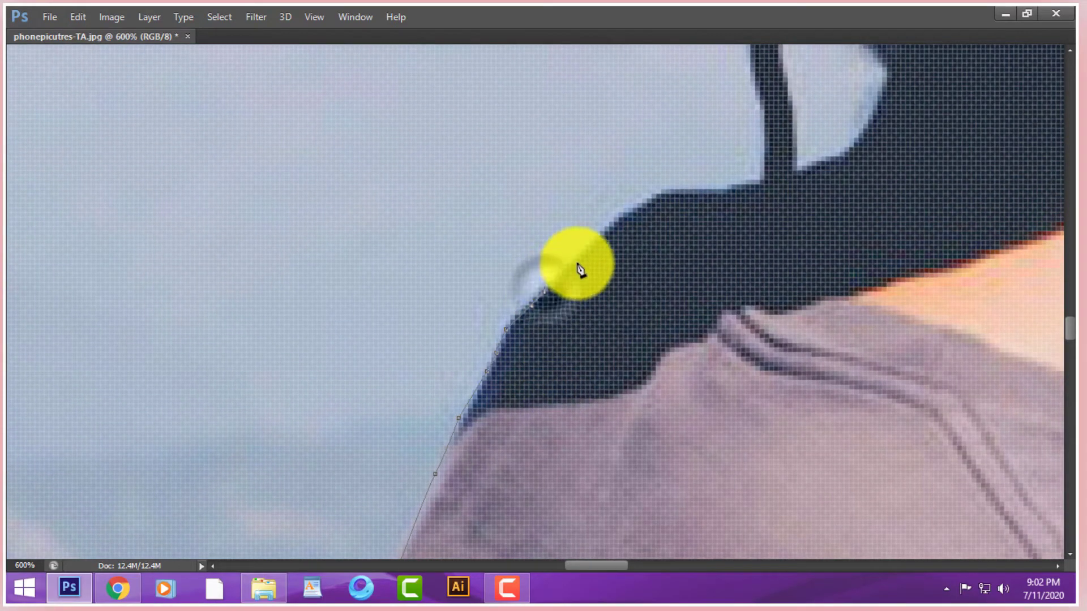
{"action": "left_click", "coordinate": [624, 213]}
{"action": "left_click", "coordinate": [652, 199]}
{"action": "left_click", "coordinate": [661, 194]}
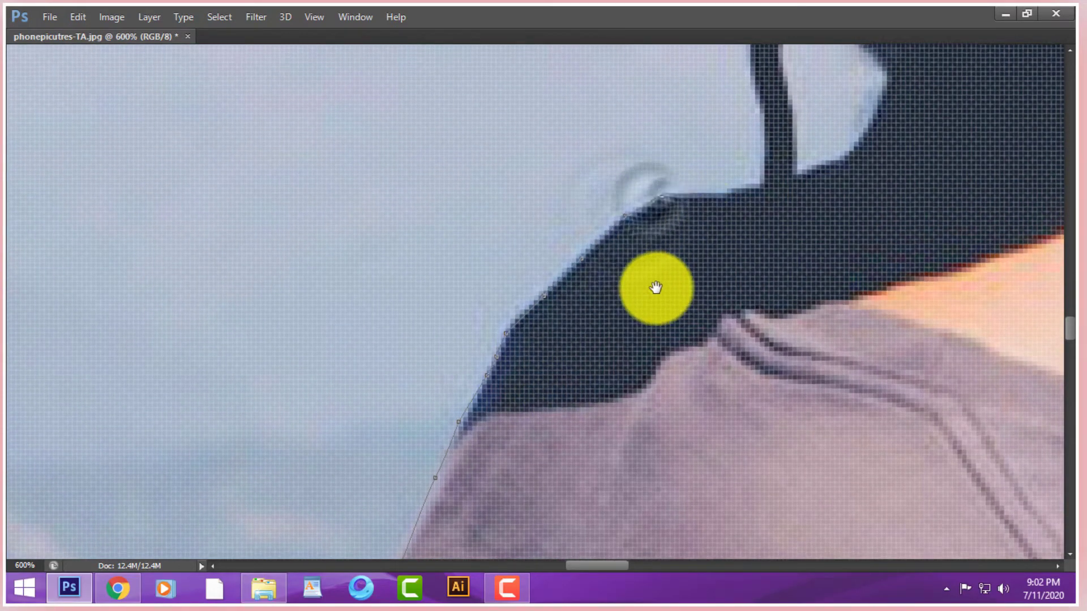
- Continue the path to the hat strap behind the neck and up the strap's outer edge to the hat brim
{"action": "left_click_drag", "start_coordinate": [742, 197], "coordinate": [607, 340]}
{"action": "left_click", "coordinate": [606, 331]}
{"action": "left_click", "coordinate": [634, 308]}
{"action": "left_click", "coordinate": [631, 296]}
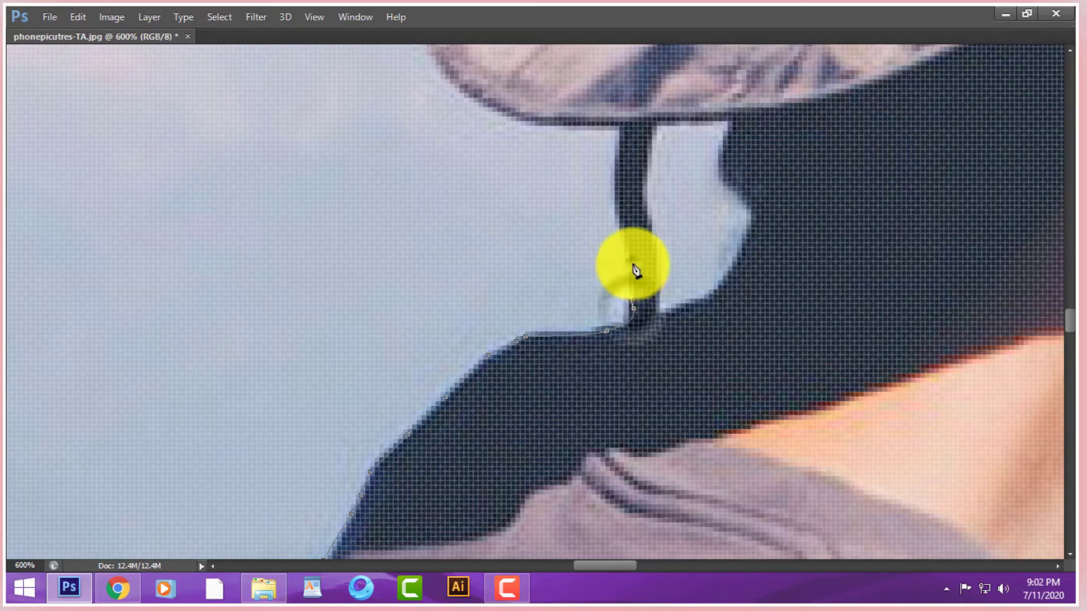
{"action": "left_click", "coordinate": [621, 226]}
{"action": "left_click", "coordinate": [621, 203]}
{"action": "left_click", "coordinate": [618, 134]}
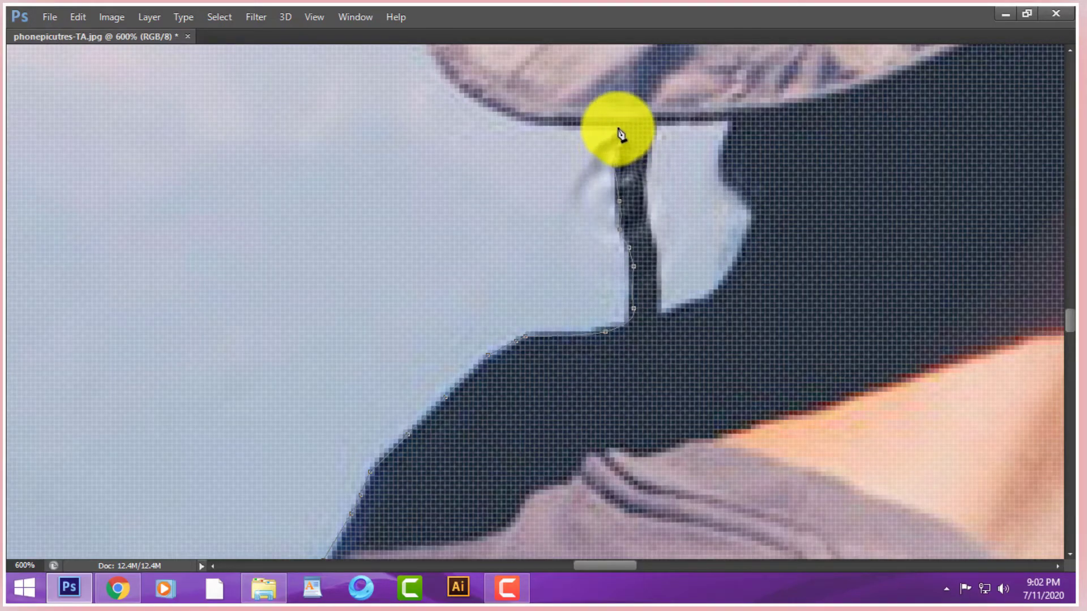
- Trace the path around the rear curve of the hat brim and up the back of the crown
{"action": "scroll", "coordinate": [619, 432], "scroll_direction": "up", "scroll_amount": 5}
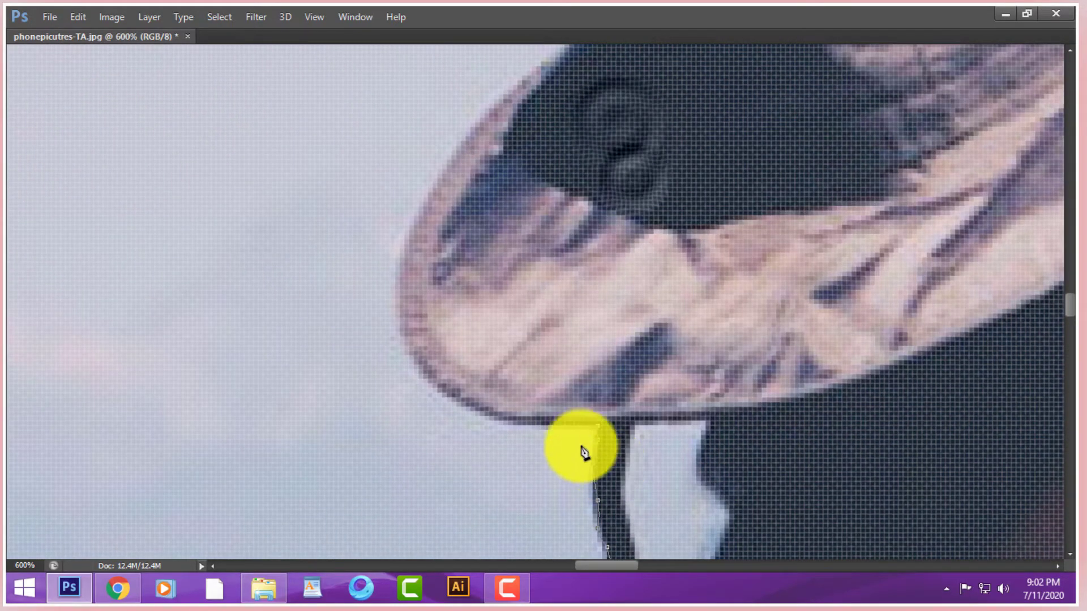
{"action": "left_click", "coordinate": [505, 421]}
{"action": "left_click_drag", "start_coordinate": [401, 293], "coordinate": [439, 358]}
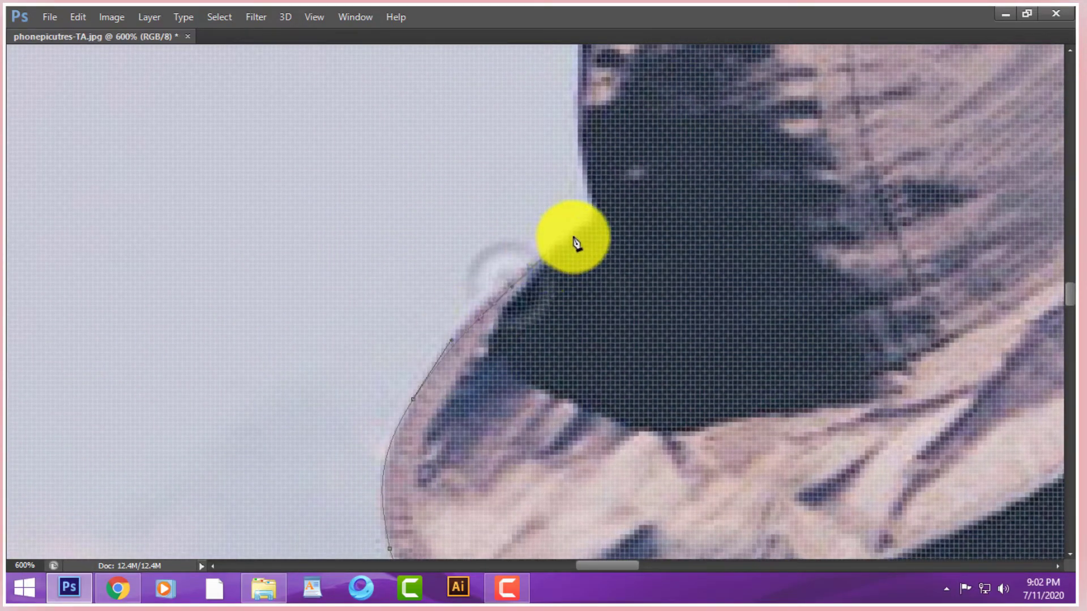
{"action": "left_click_drag", "start_coordinate": [552, 337], "coordinate": [554, 492]}
{"action": "left_click", "coordinate": [536, 410]}
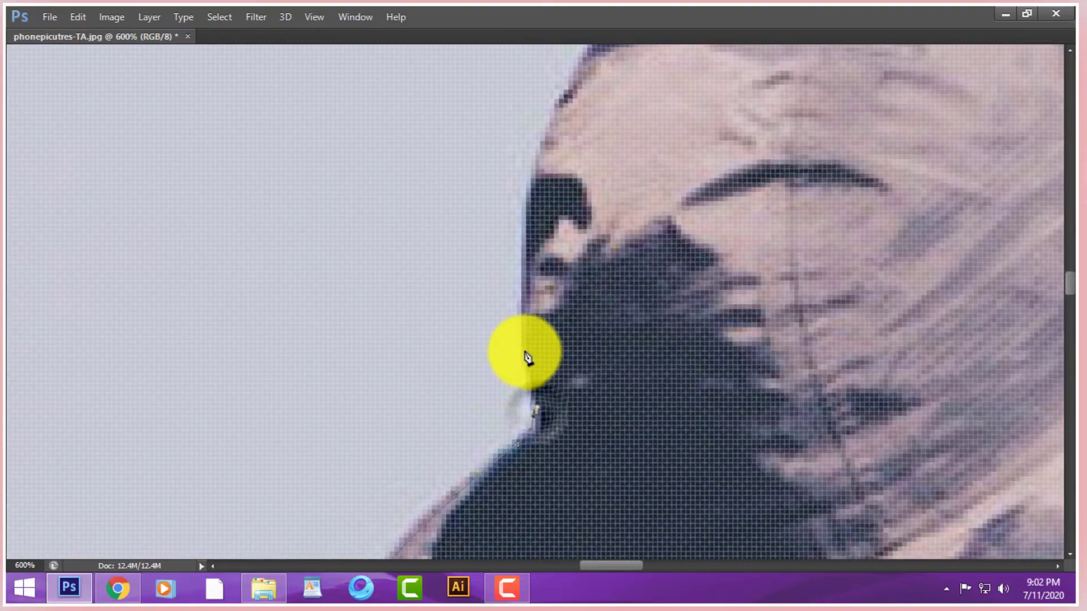
{"action": "left_click_drag", "start_coordinate": [528, 304], "coordinate": [457, 473]}
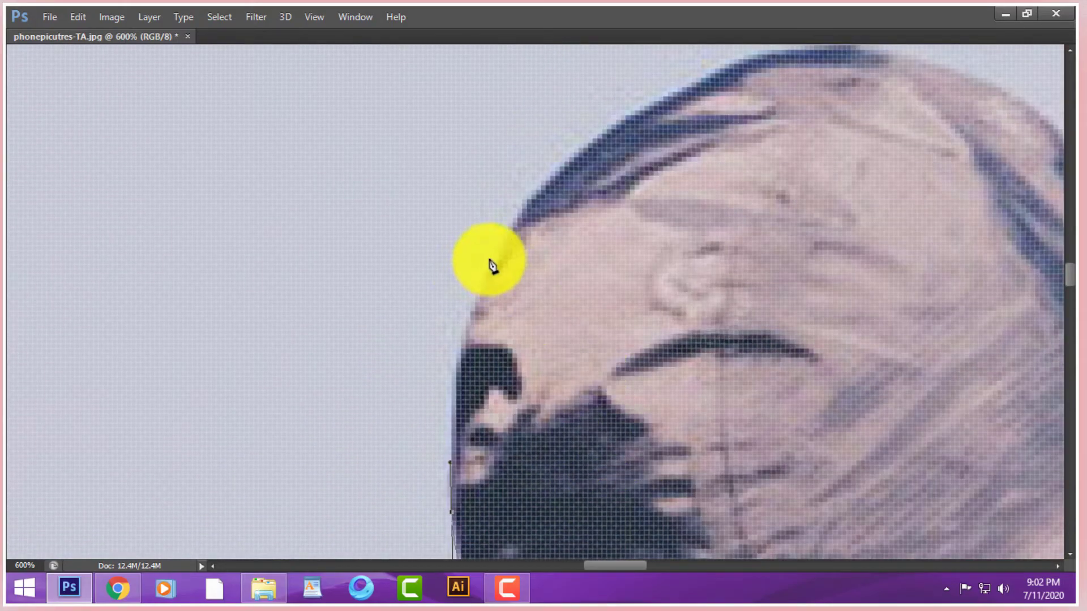
- Curve the path over the top of the hat's crown and down to where the front brim begins
{"action": "left_click_drag", "start_coordinate": [607, 189], "coordinate": [629, 232]}
{"action": "left_click_drag", "start_coordinate": [743, 267], "coordinate": [589, 303]}
{"action": "left_click_drag", "start_coordinate": [672, 312], "coordinate": [705, 308]}
{"action": "left_click_drag", "start_coordinate": [706, 362], "coordinate": [469, 317]}
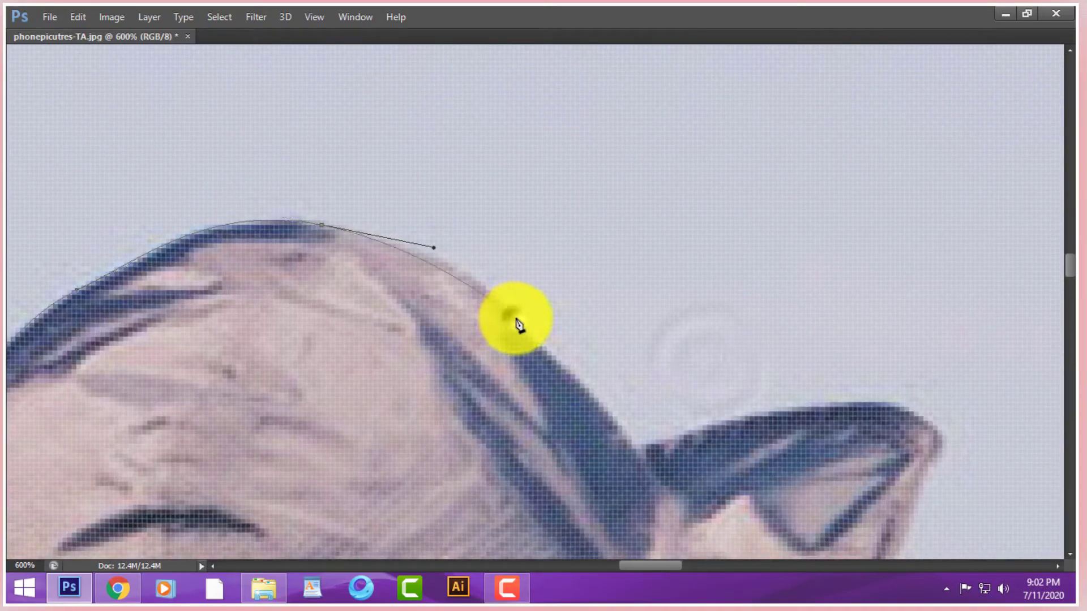
{"action": "left_click_drag", "start_coordinate": [543, 351], "coordinate": [549, 351]}
{"action": "left_click_drag", "start_coordinate": [630, 450], "coordinate": [439, 383]}
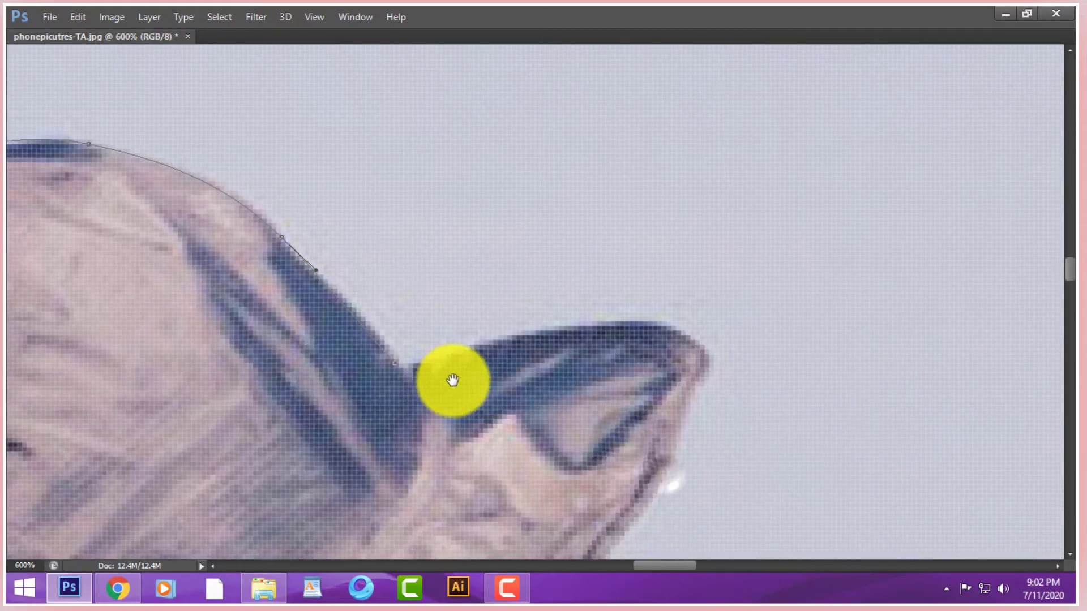
- Trace the path over the front brim, around its pointed tip and down its outer edge
{"action": "left_click", "coordinate": [424, 369]}
{"action": "left_click_drag", "start_coordinate": [526, 331], "coordinate": [656, 332]}
{"action": "left_click_drag", "start_coordinate": [704, 363], "coordinate": [701, 400]}
{"action": "left_click_drag", "start_coordinate": [696, 458], "coordinate": [749, 284]}
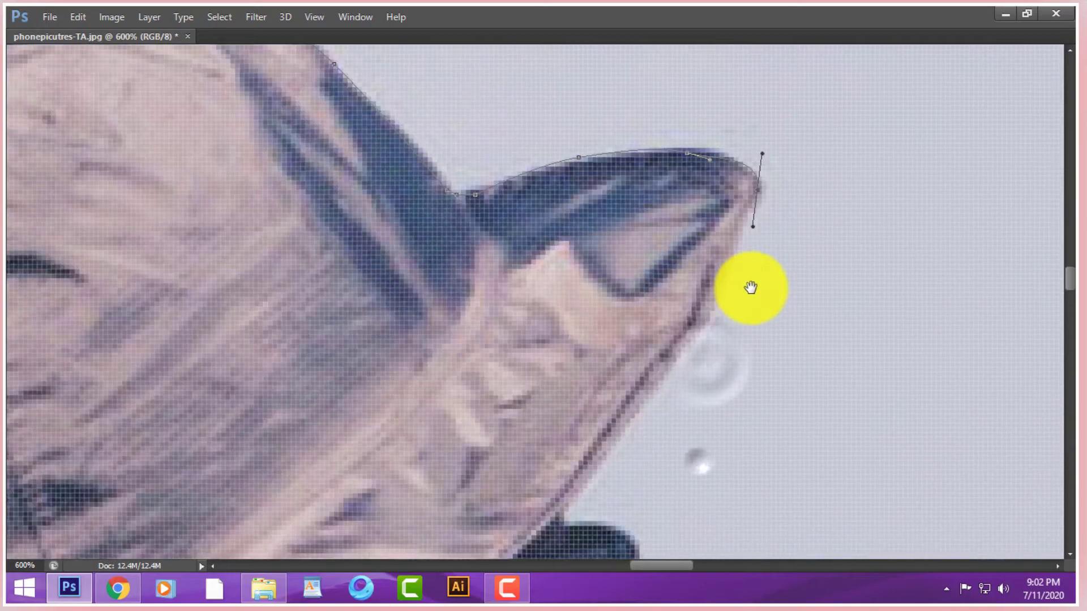
{"action": "left_click", "coordinate": [702, 311]}
{"action": "left_click_drag", "start_coordinate": [655, 381], "coordinate": [728, 200]}
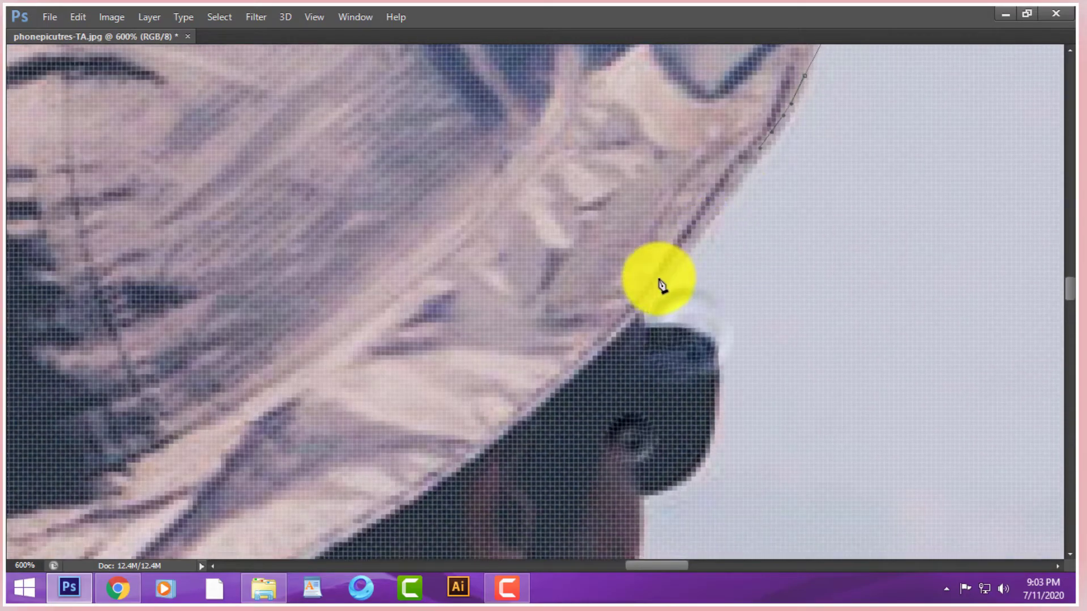
- Continue the path around the outer contour of the dark sunglasses protruding below the front of the hat brim
{"action": "mouse_move", "coordinate": [644, 330]}
{"action": "left_mouse_down"}
{"action": "mouse_move", "coordinate": [703, 340]}
{"action": "mouse_move", "coordinate": [662, 238]}
{"action": "mouse_move", "coordinate": [676, 313]}
{"action": "mouse_move", "coordinate": [662, 342]}
{"action": "left_mouse_up"}
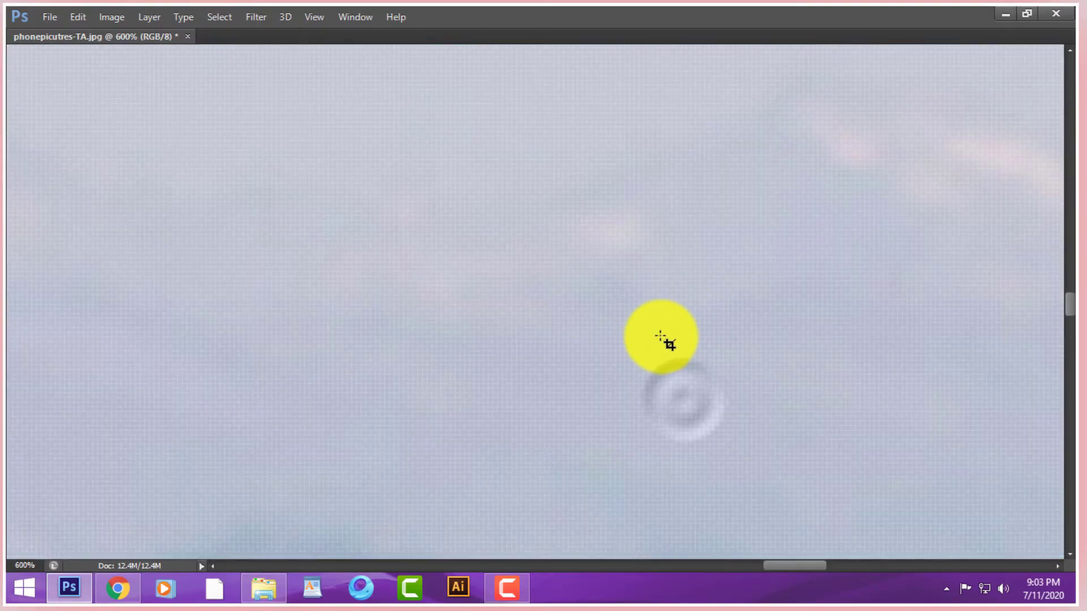
{"action": "scroll", "coordinate": [611, 363], "scroll_direction": "down", "scroll_amount": 5}
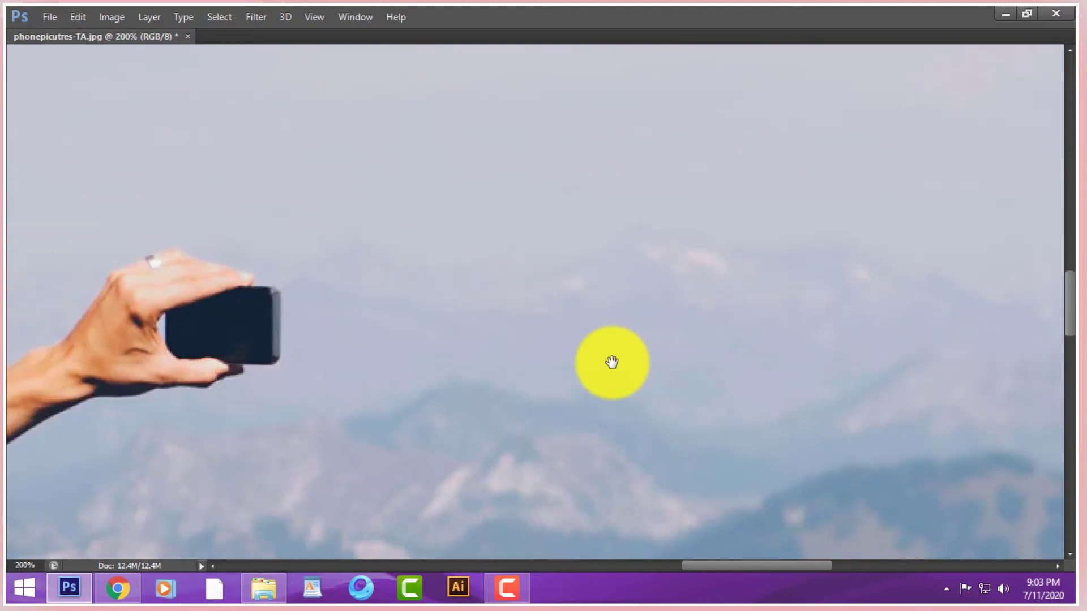
{"action": "scroll", "coordinate": [619, 429], "scroll_direction": "left", "scroll_amount": 5}
{"action": "scroll", "coordinate": [505, 356], "scroll_direction": "up", "scroll_amount": 3}
{"action": "scroll", "coordinate": [682, 313], "scroll_direction": "down", "scroll_amount": 3}
{"action": "scroll", "coordinate": [682, 313], "scroll_direction": "right", "scroll_amount": 3}
{"action": "scroll", "coordinate": [682, 317], "scroll_direction": "down", "scroll_amount": 2}
{"action": "scroll", "coordinate": [682, 318], "scroll_direction": "right", "scroll_amount": 3}
{"action": "scroll", "coordinate": [682, 317], "scroll_direction": "up", "scroll_amount": 3}
{"action": "left_click_drag", "start_coordinate": [573, 226], "coordinate": [584, 261]}
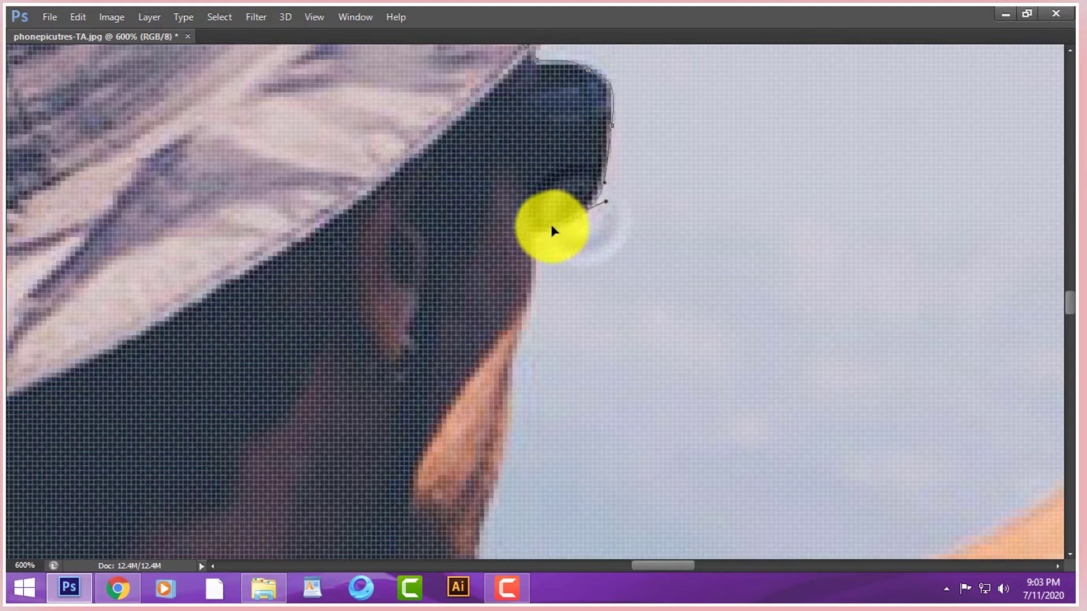
- Extend the path down the man's face profile from the sunglasses to the chin
{"action": "left_click_drag", "start_coordinate": [532, 287], "coordinate": [493, 254]}
{"action": "scroll", "coordinate": [516, 283], "scroll_direction": "down", "scroll_amount": 3}
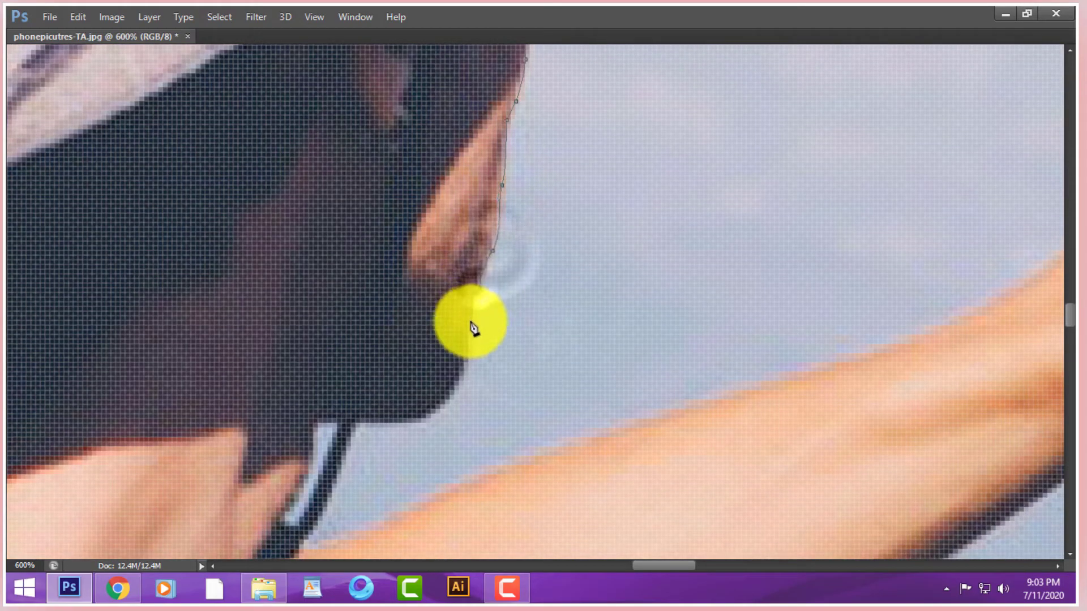
{"action": "left_click_drag", "start_coordinate": [474, 328], "coordinate": [593, 233]}
{"action": "left_click", "coordinate": [556, 204]}
{"action": "left_click_drag", "start_coordinate": [528, 251], "coordinate": [469, 269]}
- Trace the path under the chin and down the outer edge of the front hat strap to the arm
{"action": "left_click", "coordinate": [468, 262]}
{"action": "left_click", "coordinate": [444, 267]}
{"action": "left_click_drag", "start_coordinate": [471, 317], "coordinate": [538, 219]}
{"action": "left_click_drag", "start_coordinate": [474, 259], "coordinate": [461, 283]}
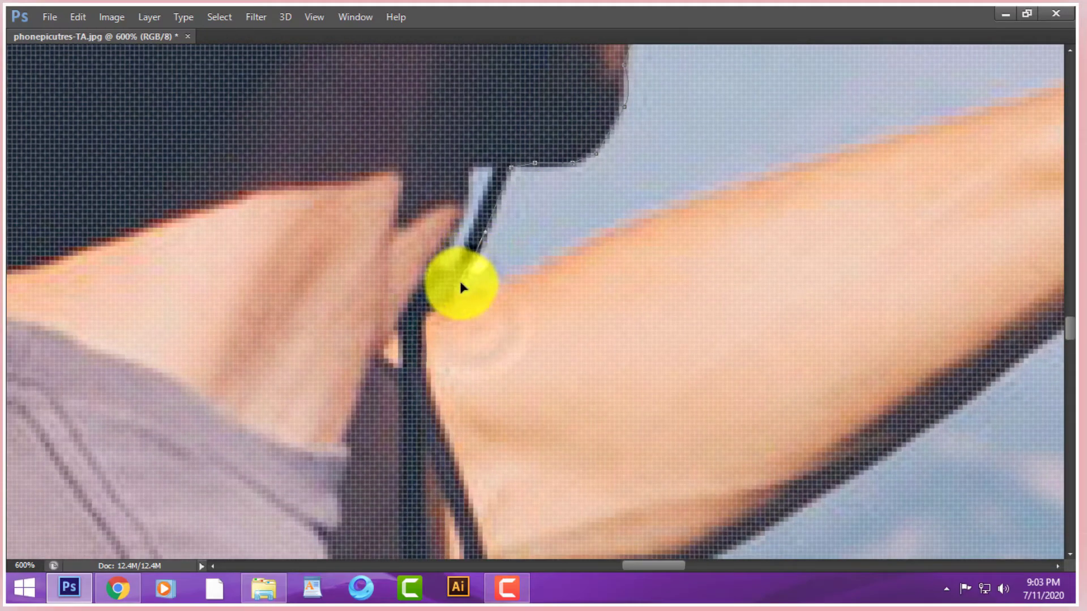
{"action": "left_click", "coordinate": [452, 304]}
- Extend the path along the upper edge of the outstretched arm to the wrist
{"action": "left_click_drag", "start_coordinate": [569, 253], "coordinate": [568, 251]}
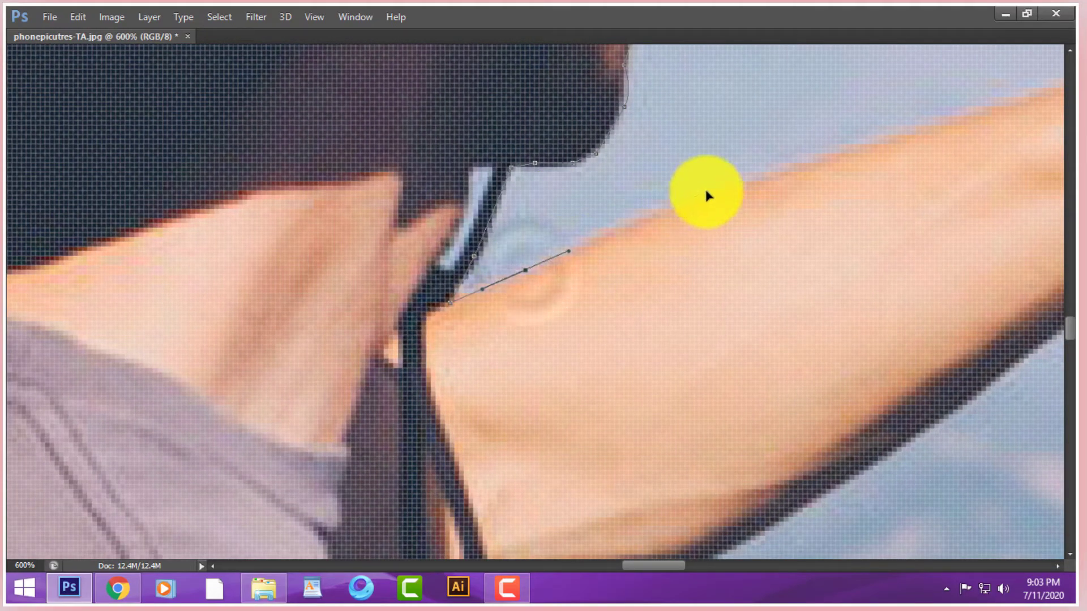
{"action": "left_click_drag", "start_coordinate": [751, 180], "coordinate": [754, 179]}
{"action": "left_click_drag", "start_coordinate": [940, 205], "coordinate": [430, 359]}
{"action": "left_click_drag", "start_coordinate": [469, 263], "coordinate": [582, 228]}
{"action": "left_click", "coordinate": [653, 189]}
{"action": "left_click", "coordinate": [701, 155]}
{"action": "left_click", "coordinate": [714, 138]}
- Continue the path from the wrist along the back of the hand and over the first knuckles
{"action": "left_click_drag", "start_coordinate": [777, 138], "coordinate": [684, 299]}
{"action": "left_click", "coordinate": [712, 274]}
{"action": "left_click_drag", "start_coordinate": [788, 175], "coordinate": [603, 329]}
{"action": "left_click_drag", "start_coordinate": [638, 254], "coordinate": [703, 221]}
{"action": "left_click_drag", "start_coordinate": [695, 287], "coordinate": [519, 403]}
{"action": "left_click_drag", "start_coordinate": [578, 315], "coordinate": [594, 308]}
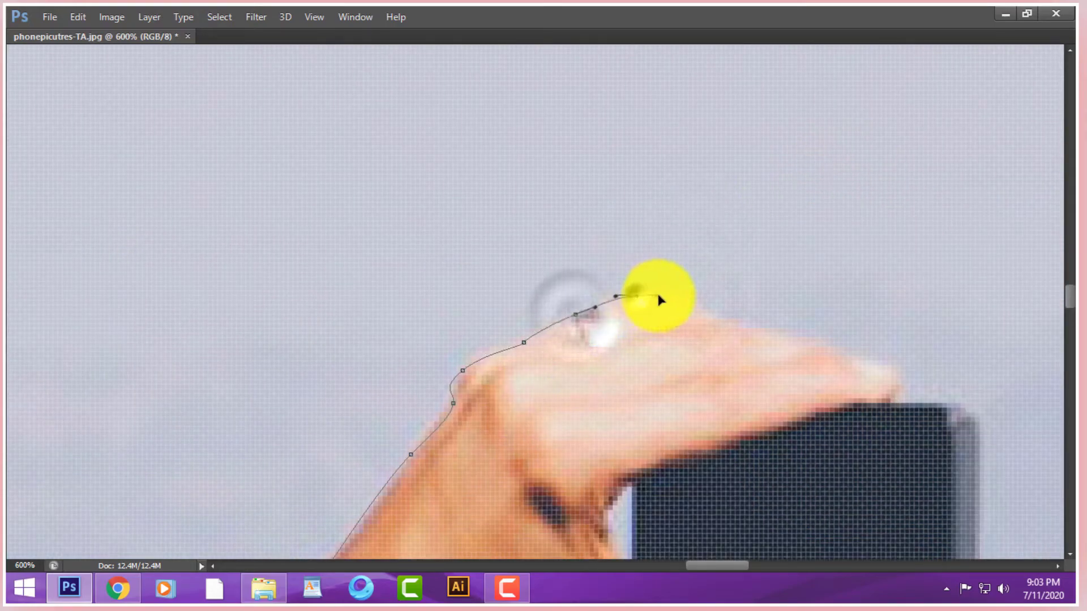
- Trace the path along the top of the fingers and around the fingertip to the phone's upper edge
{"action": "left_click_drag", "start_coordinate": [658, 300], "coordinate": [662, 301]}
{"action": "left_click", "coordinate": [688, 300]}
{"action": "left_click", "coordinate": [759, 328]}
{"action": "left_click", "coordinate": [811, 342]}
{"action": "left_click_drag", "start_coordinate": [899, 391], "coordinate": [537, 258]}
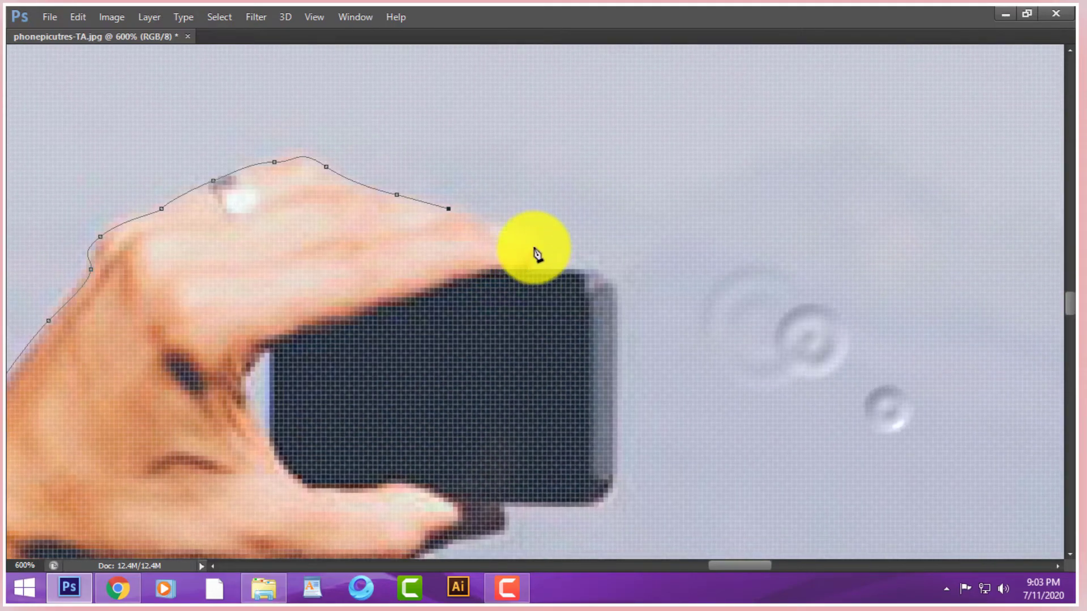
{"action": "left_click", "coordinate": [525, 235]}
{"action": "left_click", "coordinate": [533, 256]}
{"action": "left_click", "coordinate": [525, 264]}
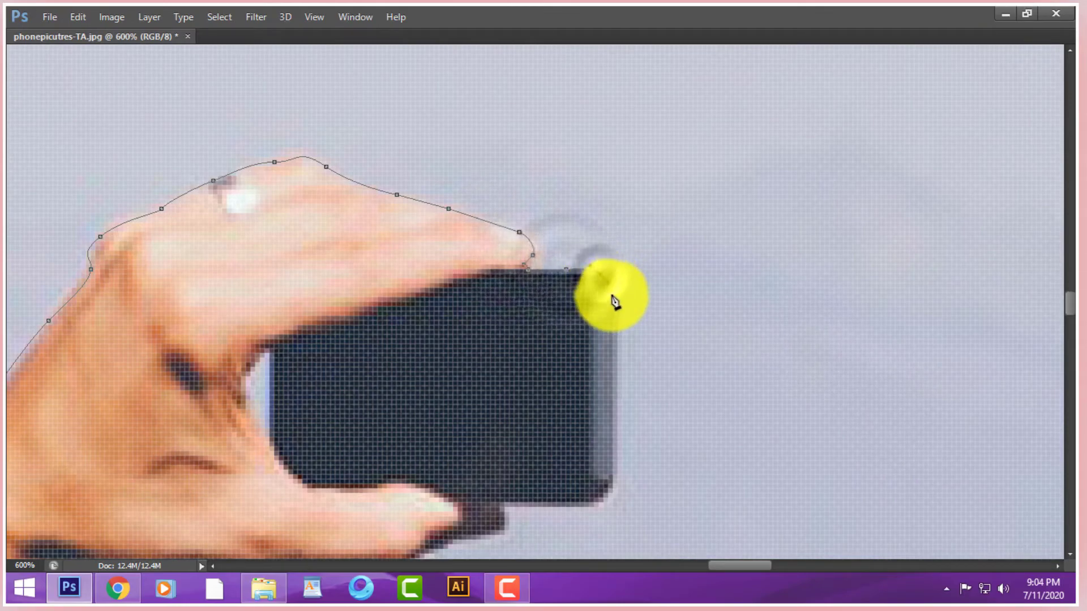
- Continue the path around the phone's rounded corners, down its outer side and back along its lower edge
{"action": "left_click", "coordinate": [596, 271]}
{"action": "left_click_drag", "start_coordinate": [638, 420], "coordinate": [636, 350]}
{"action": "left_click", "coordinate": [613, 408]}
{"action": "left_click_drag", "start_coordinate": [617, 450], "coordinate": [660, 389]}
{"action": "left_click", "coordinate": [630, 377]}
{"action": "left_click", "coordinate": [563, 375]}
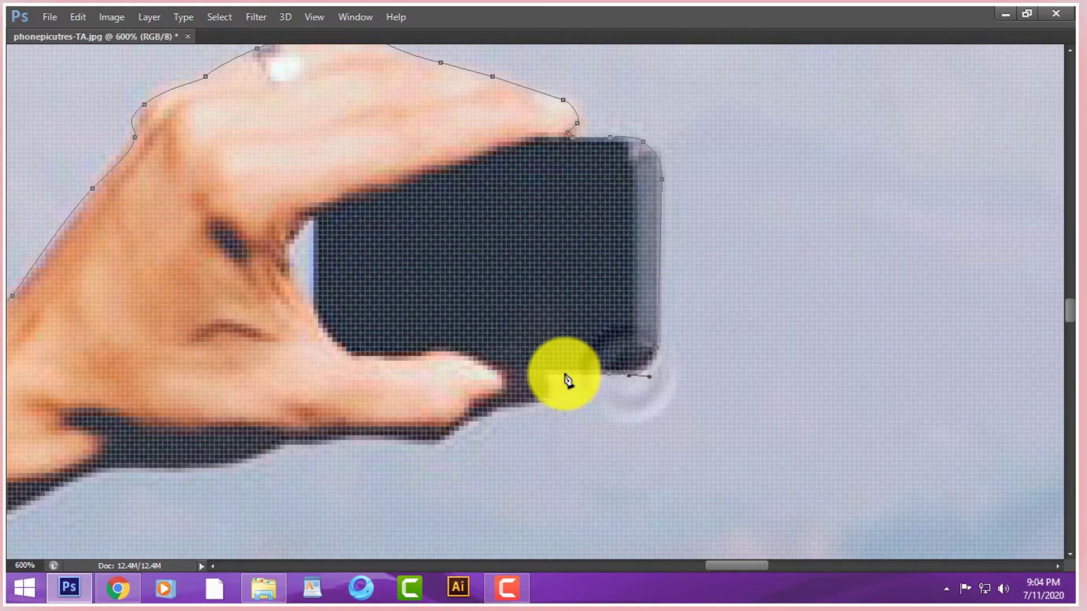
- Trace the path around the thumb and along the underside of the hand, leaving the dark shadow outside
{"action": "left_click_drag", "start_coordinate": [528, 402], "coordinate": [612, 387]}
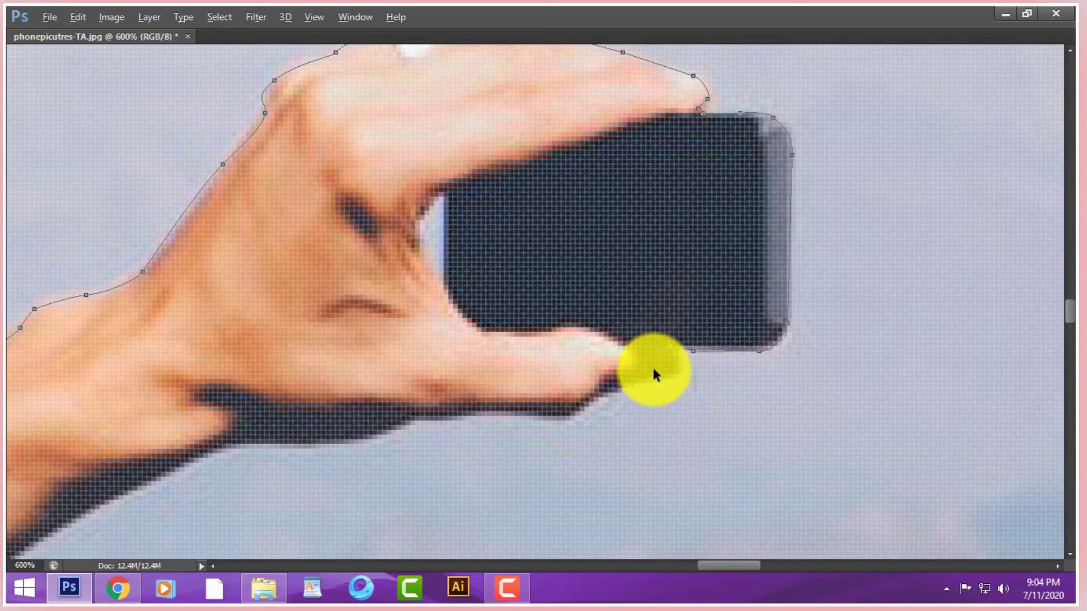
{"action": "left_click_drag", "start_coordinate": [619, 376], "coordinate": [615, 378]}
{"action": "left_click", "coordinate": [604, 380]}
{"action": "left_click", "coordinate": [590, 397]}
{"action": "left_click", "coordinate": [561, 403]}
{"action": "left_click_drag", "start_coordinate": [506, 403], "coordinate": [496, 403]}
{"action": "left_click", "coordinate": [425, 403]}
{"action": "left_click", "coordinate": [364, 407]}
- Extend the path around the heel of the hand and along the underside of the arm toward the body
{"action": "left_click_drag", "start_coordinate": [249, 395], "coordinate": [538, 303]}
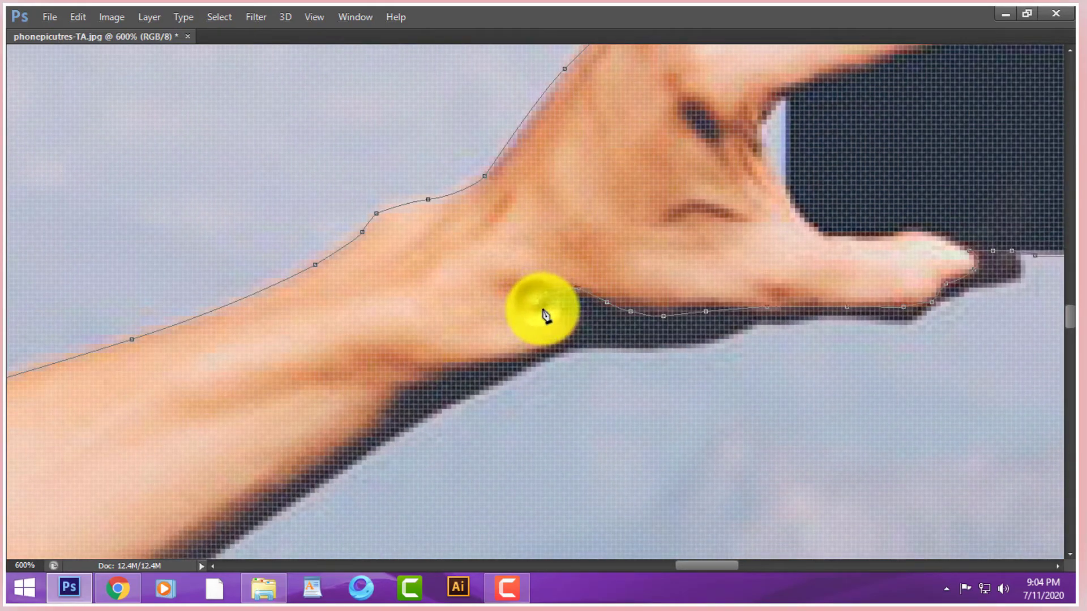
{"action": "left_click_drag", "start_coordinate": [488, 364], "coordinate": [660, 252]}
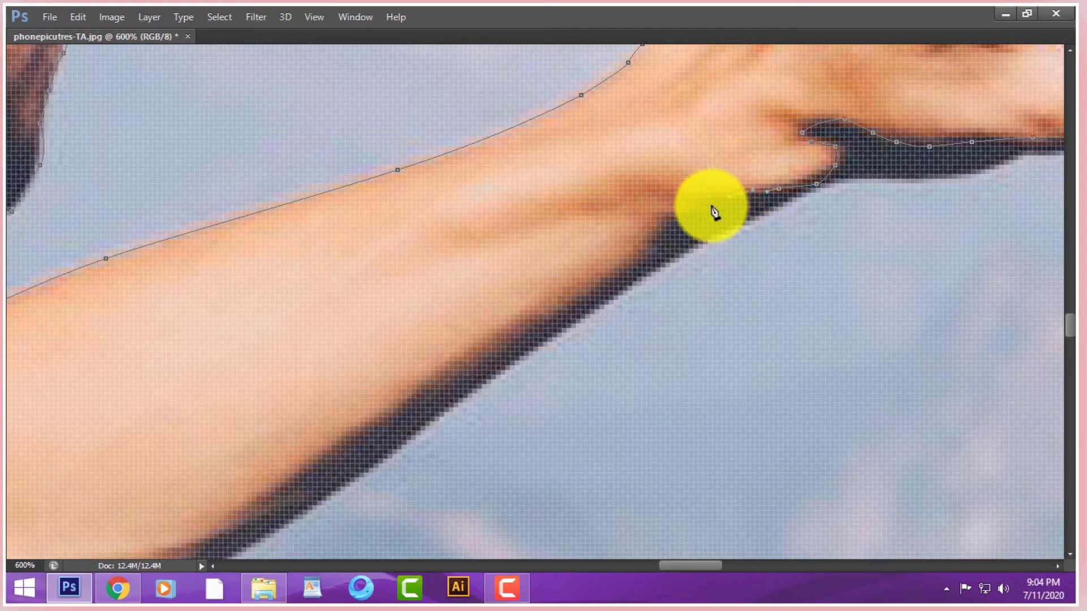
{"action": "left_click_drag", "start_coordinate": [548, 342], "coordinate": [662, 242]}
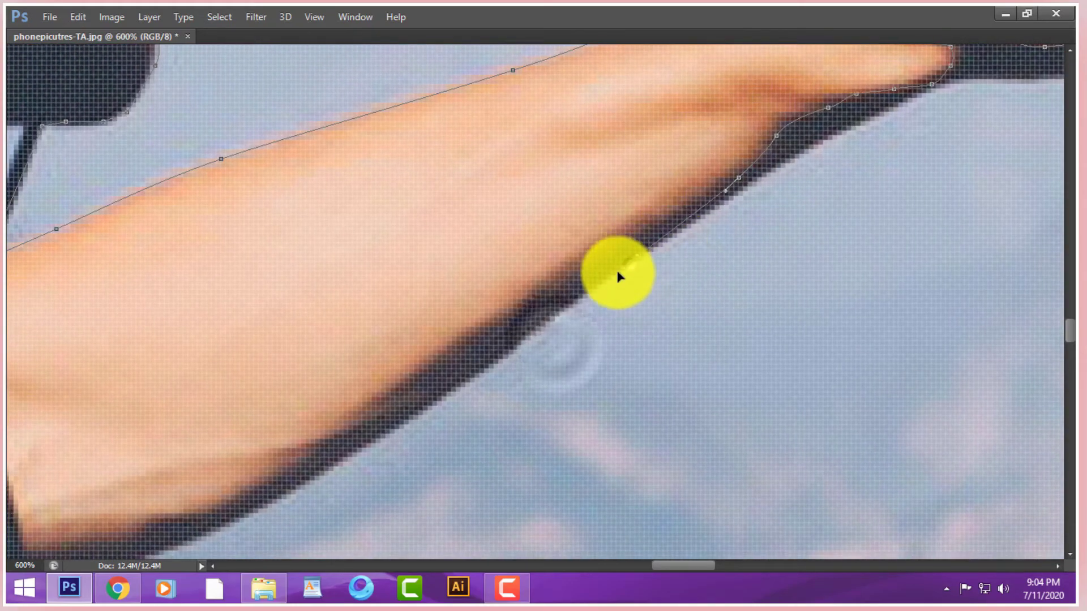
{"action": "left_click_drag", "start_coordinate": [498, 376], "coordinate": [617, 277]}
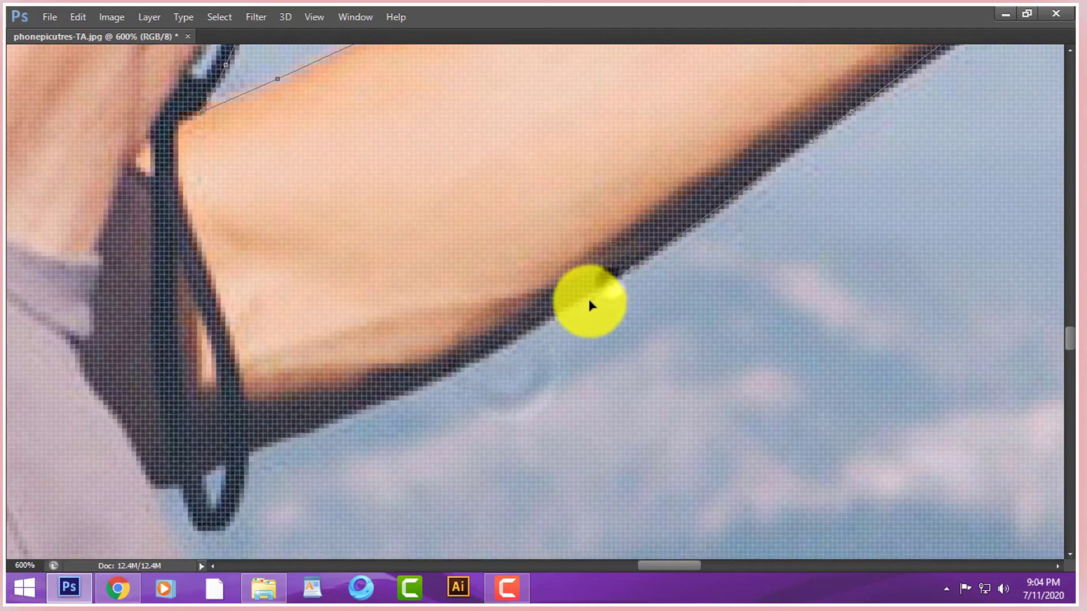
{"action": "left_click_drag", "start_coordinate": [468, 376], "coordinate": [669, 276]}
- Trace the path around the outside of the hanging strap loop beneath the arm
{"action": "left_click", "coordinate": [459, 346]}
{"action": "left_click_drag", "start_coordinate": [445, 356], "coordinate": [452, 383]}
{"action": "left_click", "coordinate": [425, 426]}
{"action": "left_click", "coordinate": [407, 427]}
{"action": "left_click", "coordinate": [388, 417]}
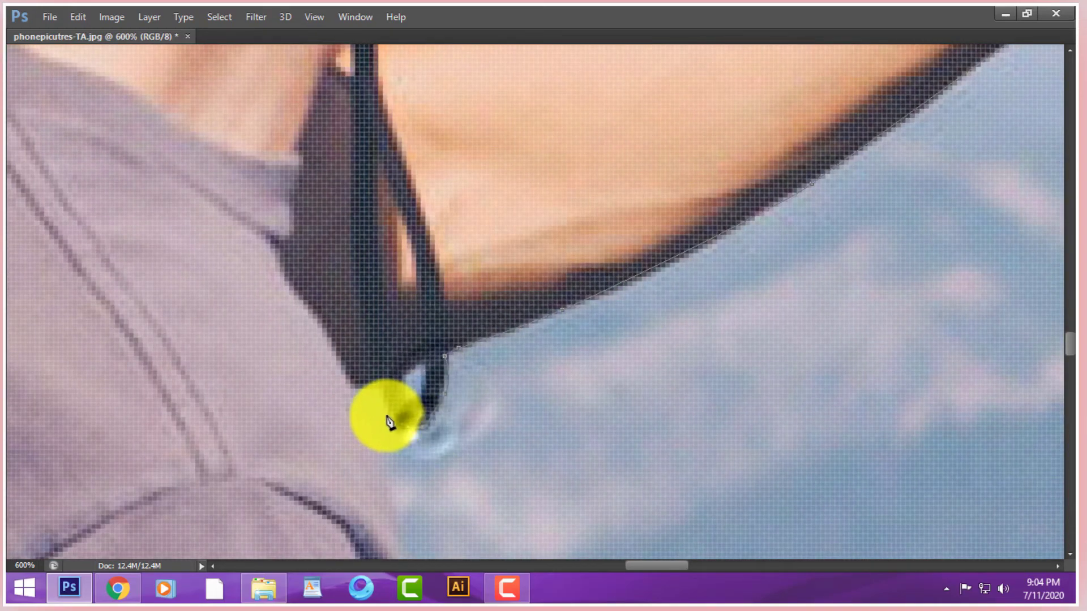
{"action": "left_click", "coordinate": [378, 385]}
- Continue the path down the front of the shirt past the chest seam to the dark fold, redoing the misplaced anchor point
{"action": "left_click", "coordinate": [351, 385]}
{"action": "scroll", "coordinate": [492, 291], "scroll_direction": "down", "scroll_amount": 3}
{"action": "left_click", "coordinate": [374, 272]}
{"action": "left_click", "coordinate": [385, 321]}
{"action": "left_click", "coordinate": [395, 372]}
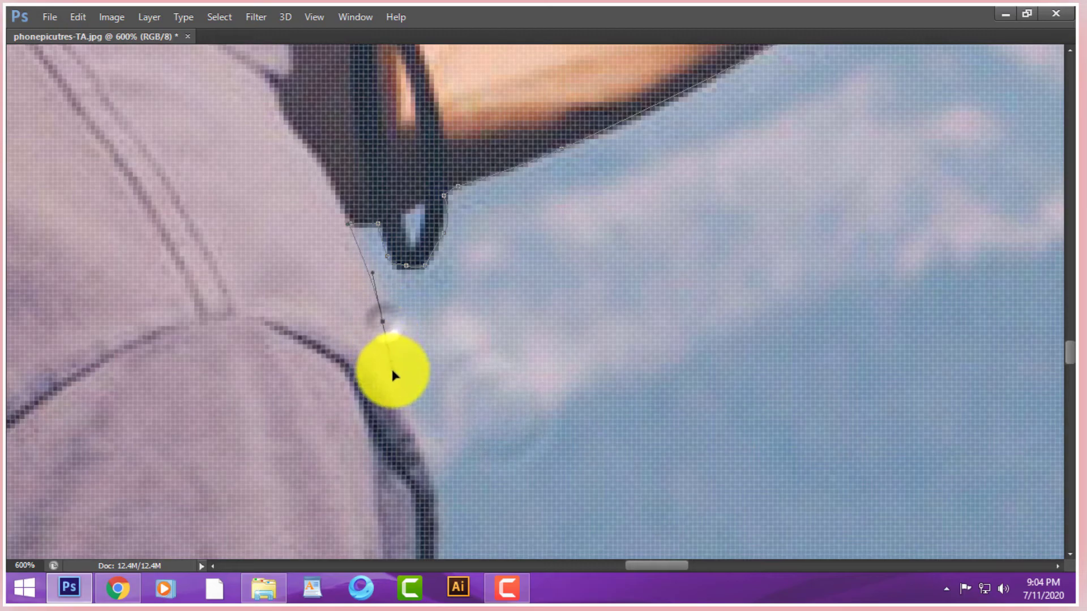
{"action": "scroll", "coordinate": [419, 250], "scroll_direction": "down", "scroll_amount": 3}
{"action": "key", "text": "ctrl+z"}
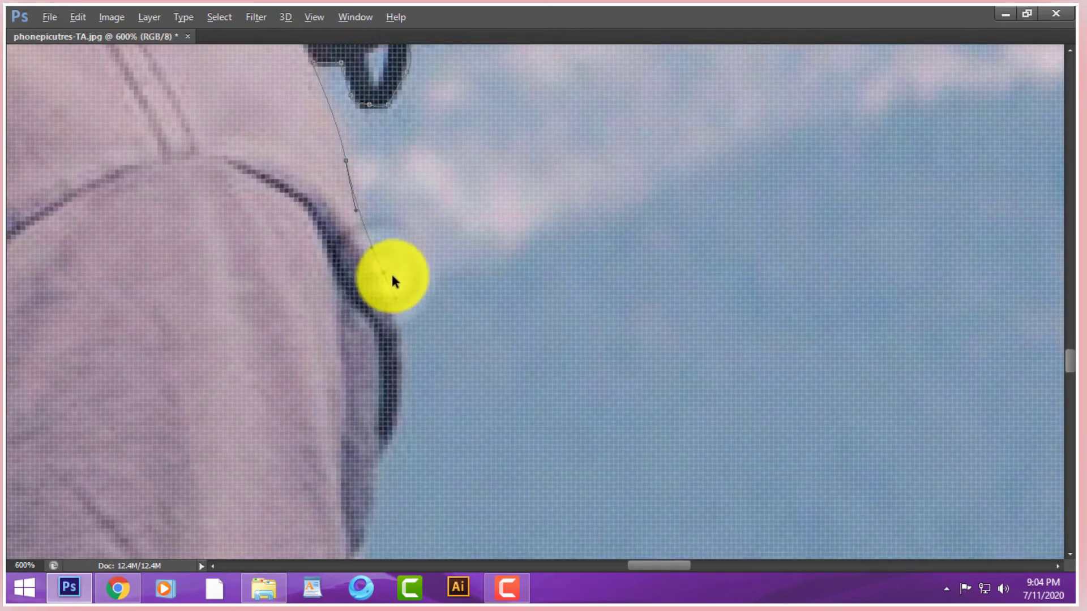
{"action": "left_click", "coordinate": [384, 289]}
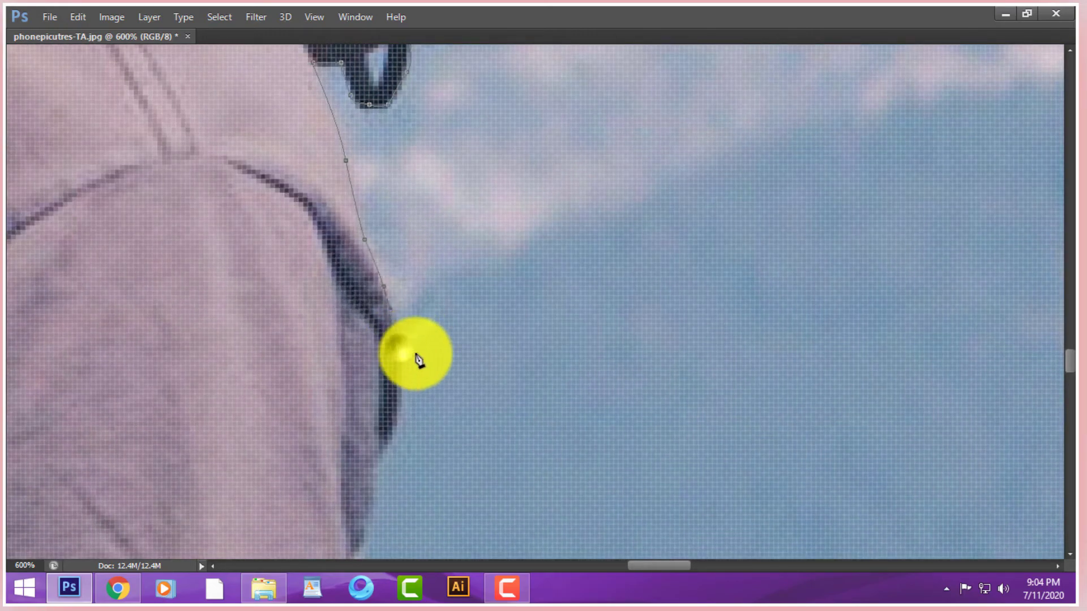
- Extend the path around the lower tip of the dark fold and down the shirt edge toward the sleeve hem
{"action": "scroll", "coordinate": [573, 294], "scroll_direction": "down", "scroll_amount": 4}
{"action": "scroll", "coordinate": [573, 294], "scroll_direction": "left", "scroll_amount": 2}
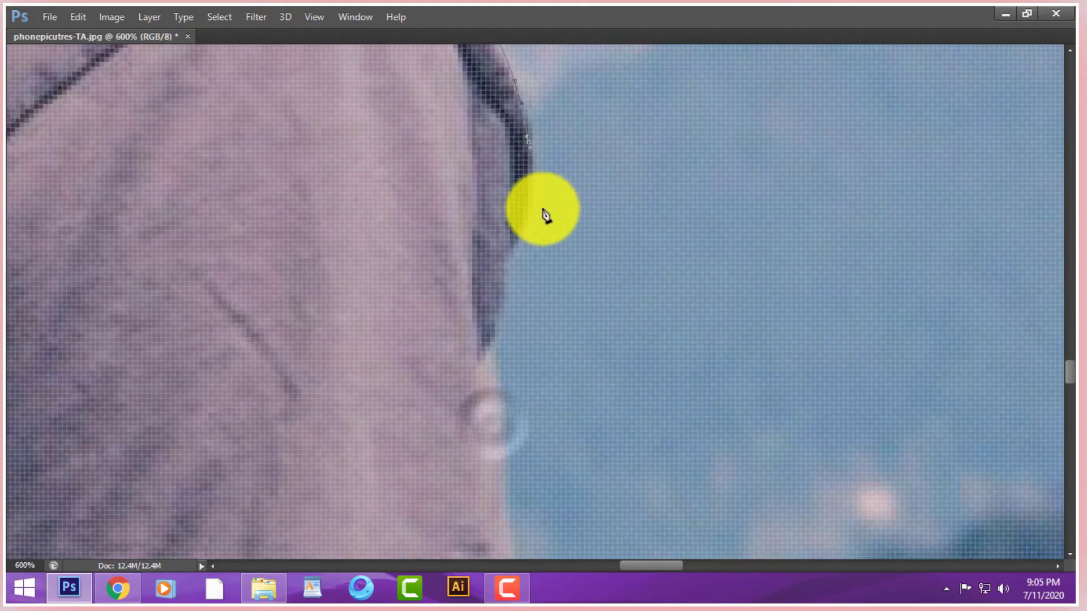
{"action": "left_click", "coordinate": [505, 260]}
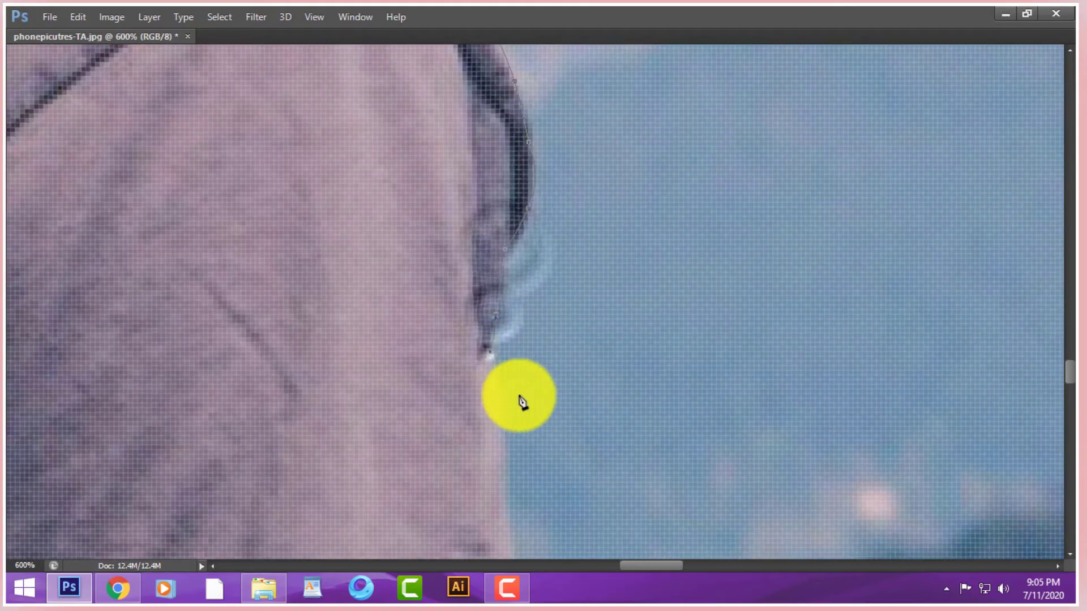
{"action": "left_click_drag", "start_coordinate": [504, 375], "coordinate": [478, 255]}
{"action": "left_click", "coordinate": [472, 264]}
{"action": "left_click_drag", "start_coordinate": [502, 380], "coordinate": [474, 250]}
{"action": "scroll", "coordinate": [459, 273], "scroll_direction": "down", "scroll_amount": 2}
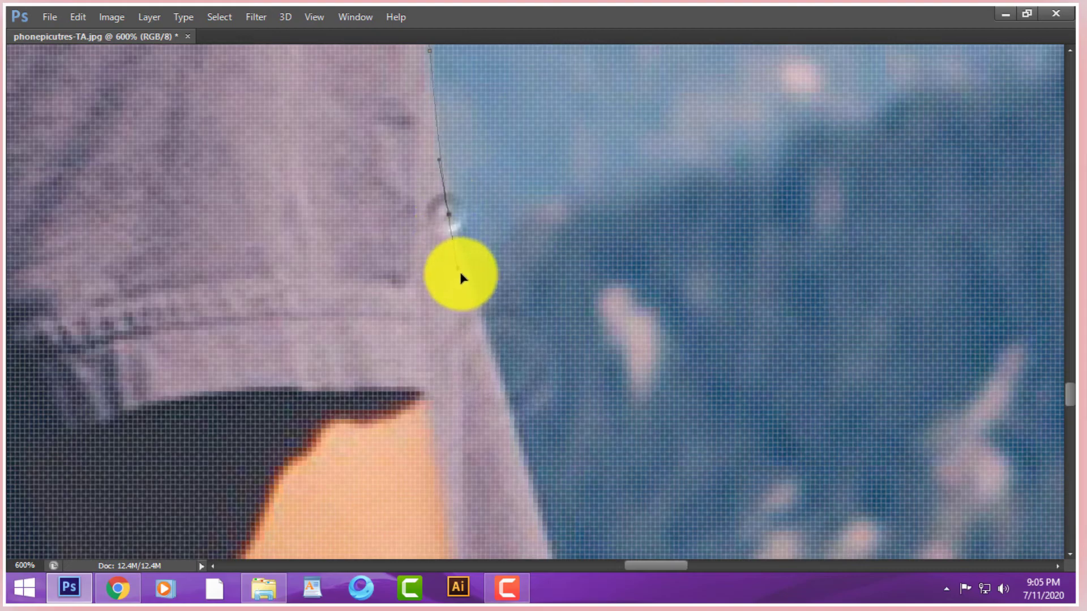
- Trace the path along the shirt front below the sleeve and around its lower bulge to the forearm
{"action": "scroll", "coordinate": [476, 255], "scroll_direction": "down", "scroll_amount": 3}
{"action": "scroll", "coordinate": [475, 255], "scroll_direction": "right", "scroll_amount": 2}
{"action": "scroll", "coordinate": [396, 261], "scroll_direction": "down", "scroll_amount": 2}
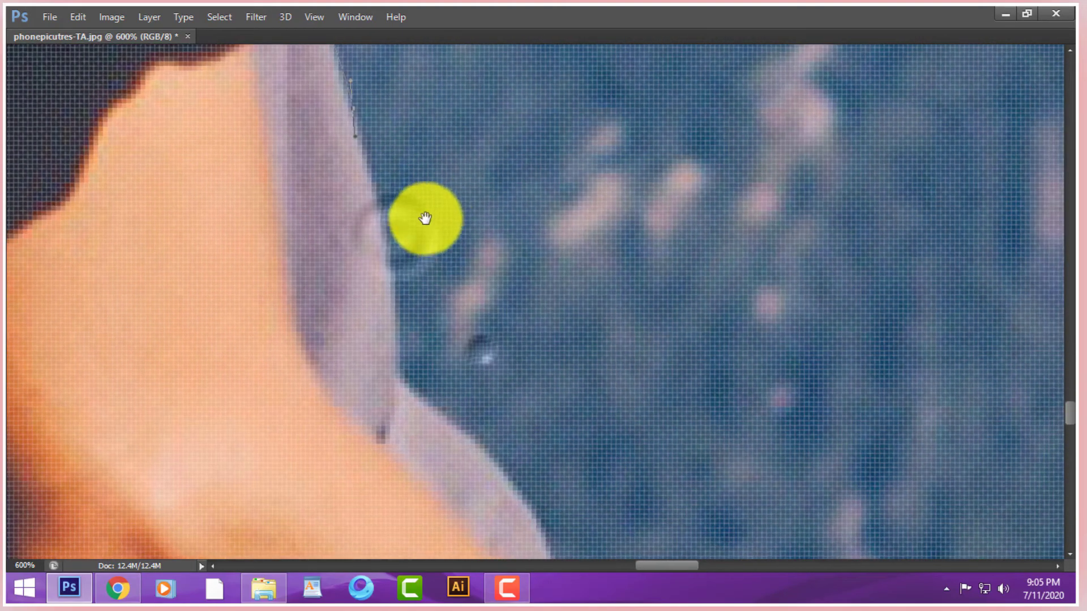
{"action": "left_click", "coordinate": [391, 292]}
{"action": "scroll", "coordinate": [444, 359], "scroll_direction": "down", "scroll_amount": 2}
{"action": "left_click", "coordinate": [342, 277]}
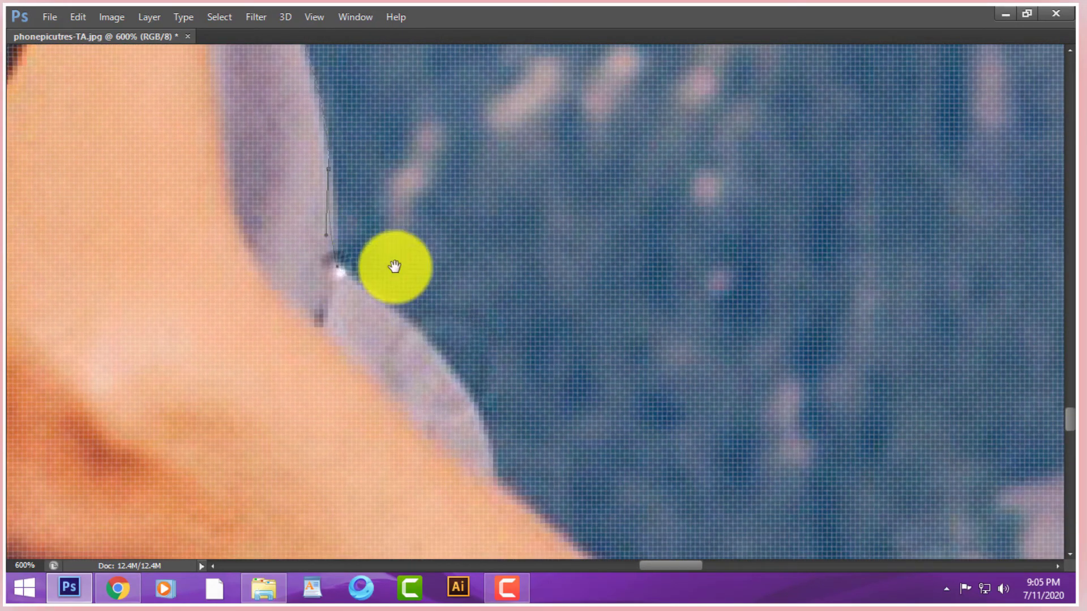
{"action": "scroll", "coordinate": [429, 308], "scroll_direction": "down", "scroll_amount": 2}
{"action": "left_click_drag", "start_coordinate": [360, 268], "coordinate": [373, 312]}
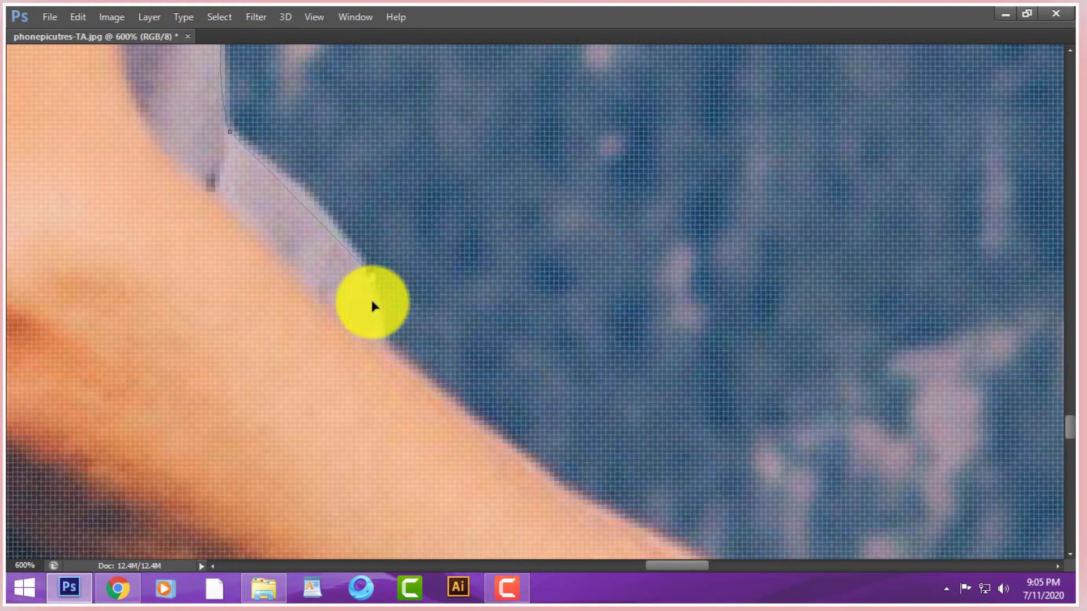
{"action": "left_click", "coordinate": [384, 348]}
- Continue the path along the upper edge of the forearm to the watch strap
{"action": "scroll", "coordinate": [368, 294], "scroll_direction": "down", "scroll_amount": 2}
{"action": "left_click", "coordinate": [405, 315]}
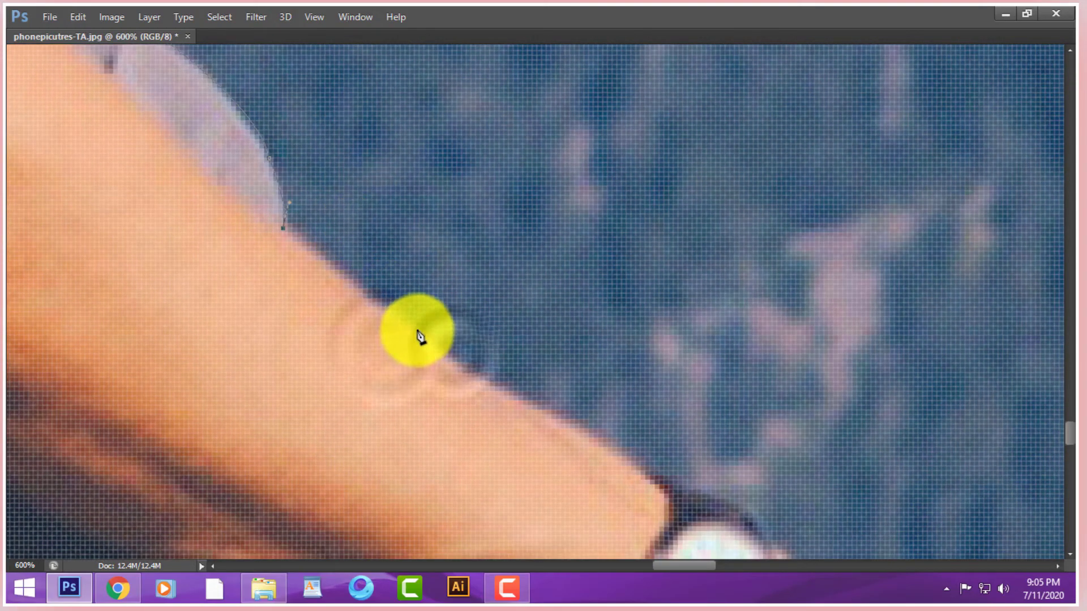
{"action": "left_click", "coordinate": [519, 383]}
{"action": "scroll", "coordinate": [461, 332], "scroll_direction": "down", "scroll_amount": 2}
{"action": "scroll", "coordinate": [461, 332], "scroll_direction": "right", "scroll_amount": 3}
{"action": "left_click", "coordinate": [449, 306]}
{"action": "left_click", "coordinate": [476, 326]}
- Trace the path around the outer edge of the watch and its strap to the wrist
{"action": "left_click", "coordinate": [496, 331]}
{"action": "left_click", "coordinate": [525, 344]}
{"action": "left_click", "coordinate": [558, 359]}
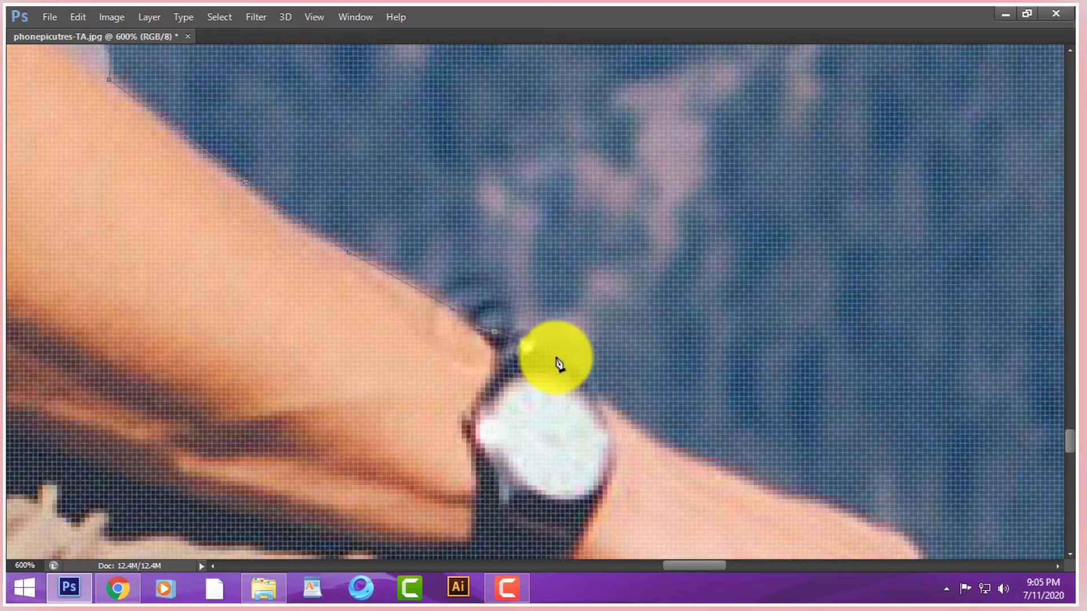
{"action": "left_click", "coordinate": [594, 392]}
{"action": "left_click", "coordinate": [608, 407]}
- Extend the path along the back of the hand from the wrist to the knuckles
{"action": "scroll", "coordinate": [703, 413], "scroll_direction": "down", "scroll_amount": 3}
{"action": "scroll", "coordinate": [703, 413], "scroll_direction": "right", "scroll_amount": 3}
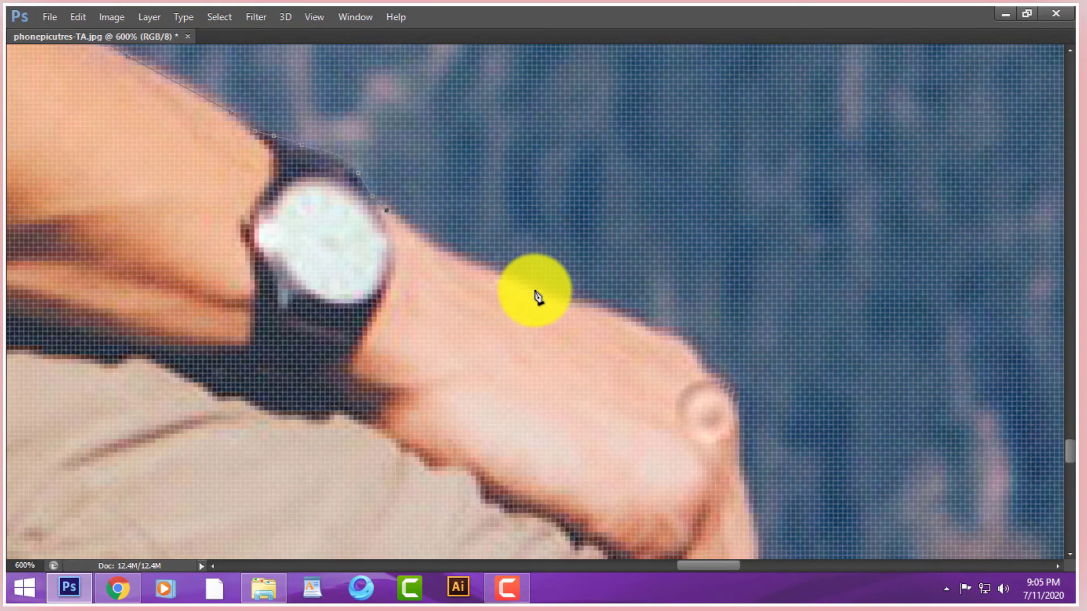
{"action": "left_click", "coordinate": [472, 261]}
{"action": "left_click", "coordinate": [503, 275]}
{"action": "left_click", "coordinate": [570, 294]}
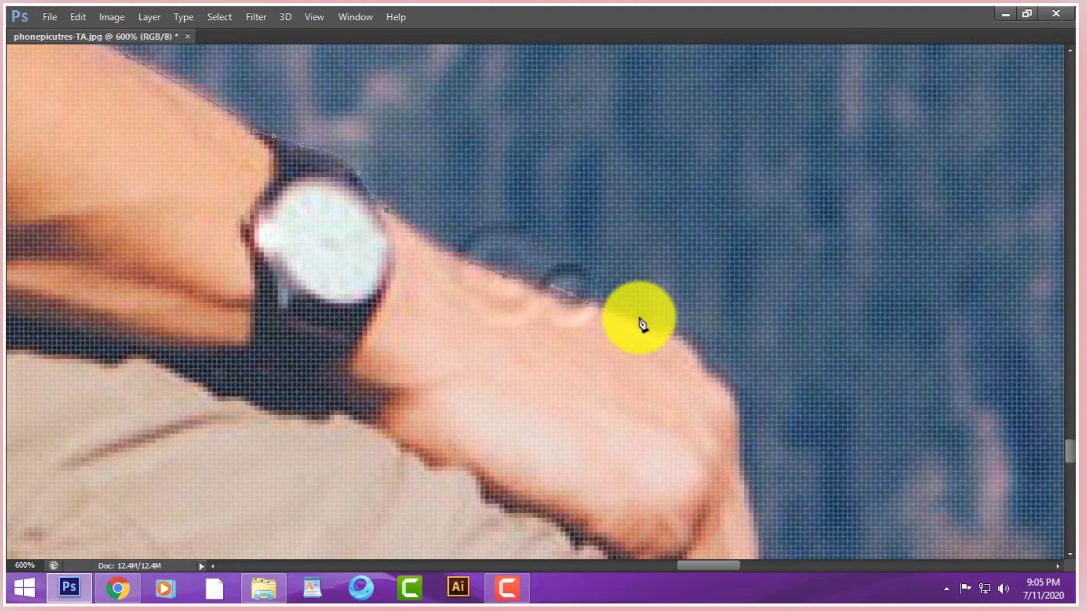
{"action": "left_click", "coordinate": [640, 317]}
{"action": "left_click", "coordinate": [728, 382]}
- Trace the path down the outer side of the fingers to where they meet the shorts
{"action": "left_click_drag", "start_coordinate": [759, 432], "coordinate": [517, 237]}
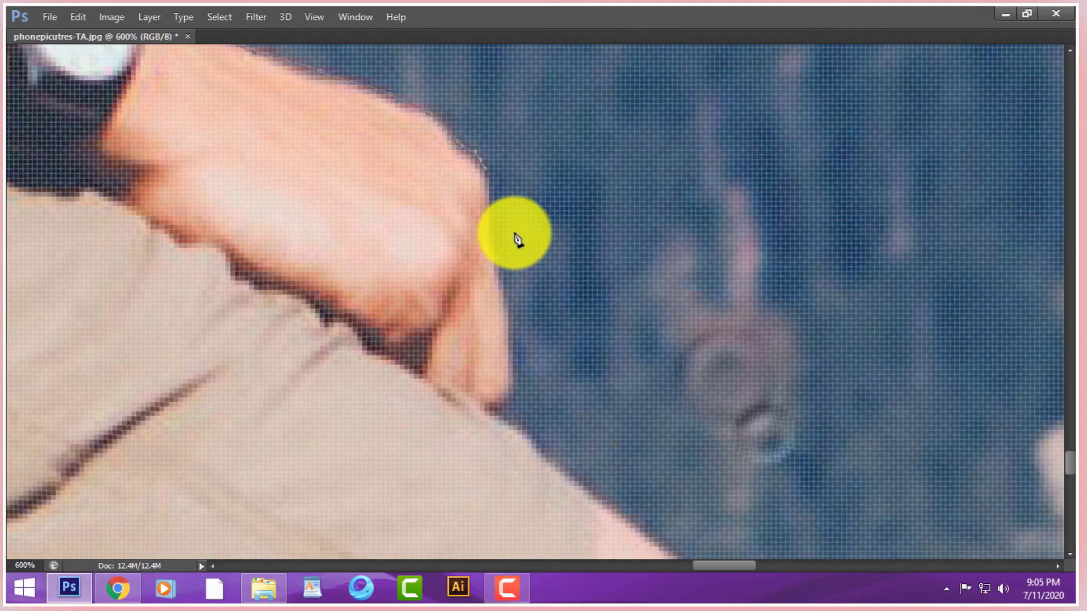
{"action": "left_click", "coordinate": [500, 291]}
{"action": "left_click", "coordinate": [510, 346]}
{"action": "left_click", "coordinate": [510, 380]}
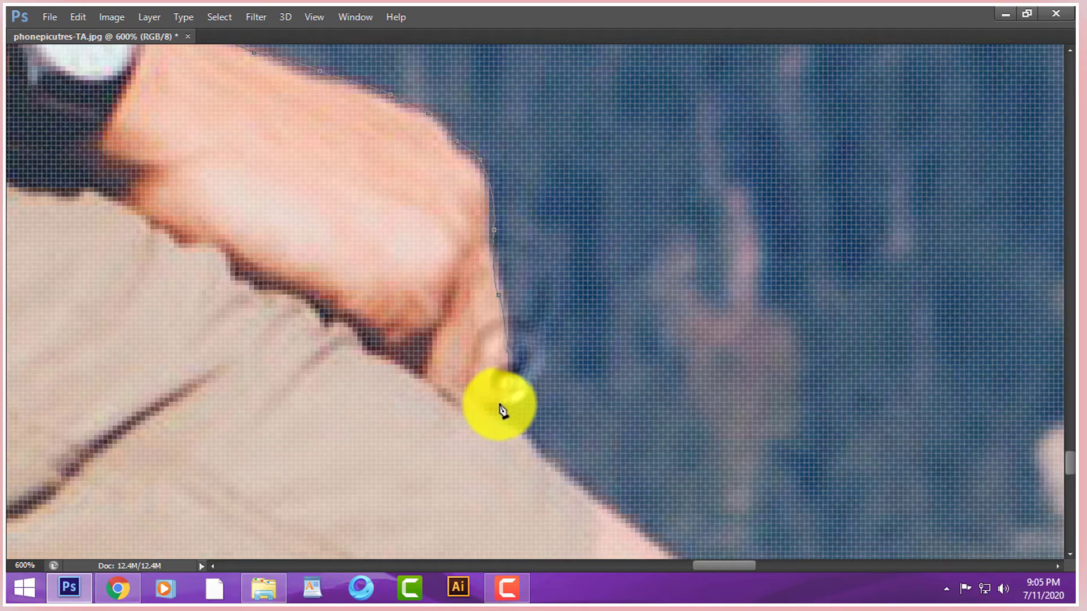
{"action": "left_click", "coordinate": [487, 408]}
- Continue the path from the fingertips along the edge of the shorts and the bare thigh toward the knee
{"action": "left_click_drag", "start_coordinate": [486, 415], "coordinate": [406, 262]}
{"action": "left_click", "coordinate": [402, 246]}
{"action": "left_click", "coordinate": [542, 366]}
{"action": "left_click_drag", "start_coordinate": [752, 536], "coordinate": [408, 287]}
{"action": "left_click", "coordinate": [407, 287]}
{"action": "left_click_drag", "start_coordinate": [569, 437], "coordinate": [475, 308]}
{"action": "left_click", "coordinate": [470, 308]}
- Trace the path around the knee and down the front of the lower leg
{"action": "left_click_drag", "start_coordinate": [540, 439], "coordinate": [512, 253]}
{"action": "left_click", "coordinate": [487, 269]}
{"action": "left_click_drag", "start_coordinate": [493, 323], "coordinate": [600, 213]}
{"action": "left_click", "coordinate": [561, 215]}
{"action": "left_click", "coordinate": [552, 317]}
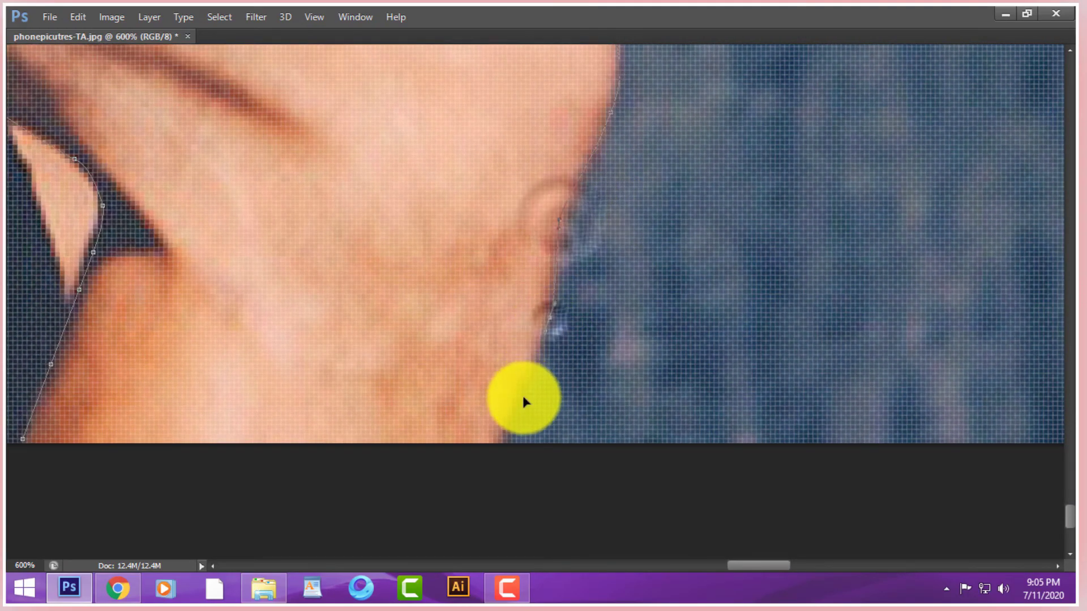
{"action": "left_click", "coordinate": [526, 388]}
- Carry the path below the image's lower edge, close it at its starting point, and show the whole image
{"action": "left_click_drag", "start_coordinate": [526, 388], "coordinate": [669, 253]}
{"action": "left_click", "coordinate": [658, 314]}
{"action": "left_click", "coordinate": [502, 385]}
{"action": "left_click", "coordinate": [334, 379]}
{"action": "left_click", "coordinate": [230, 352]}
{"action": "left_click_drag", "start_coordinate": [175, 311], "coordinate": [238, 323]}
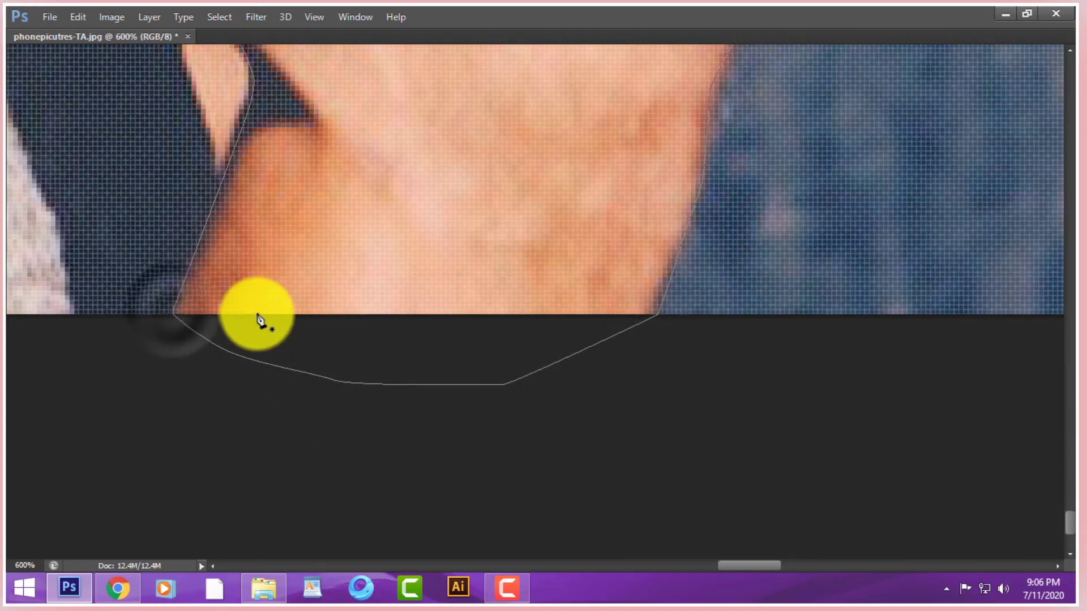
{"action": "key", "text": "ctrl+0"}
{"action": "key", "text": "Tab"}
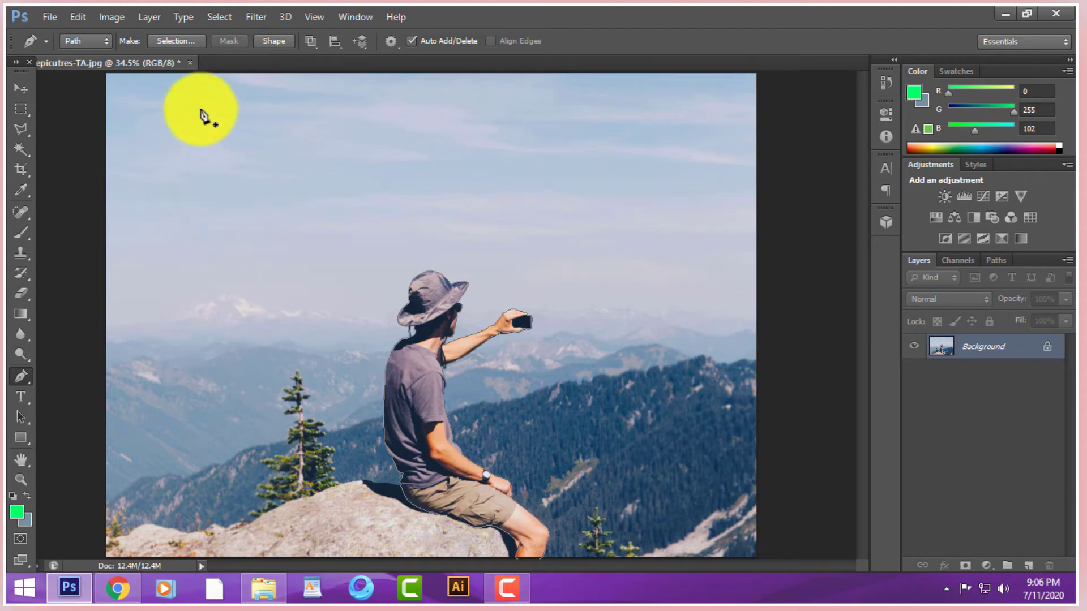
{"action": "left_click", "coordinate": [189, 40]}
{"action": "left_click", "coordinate": [643, 177]}
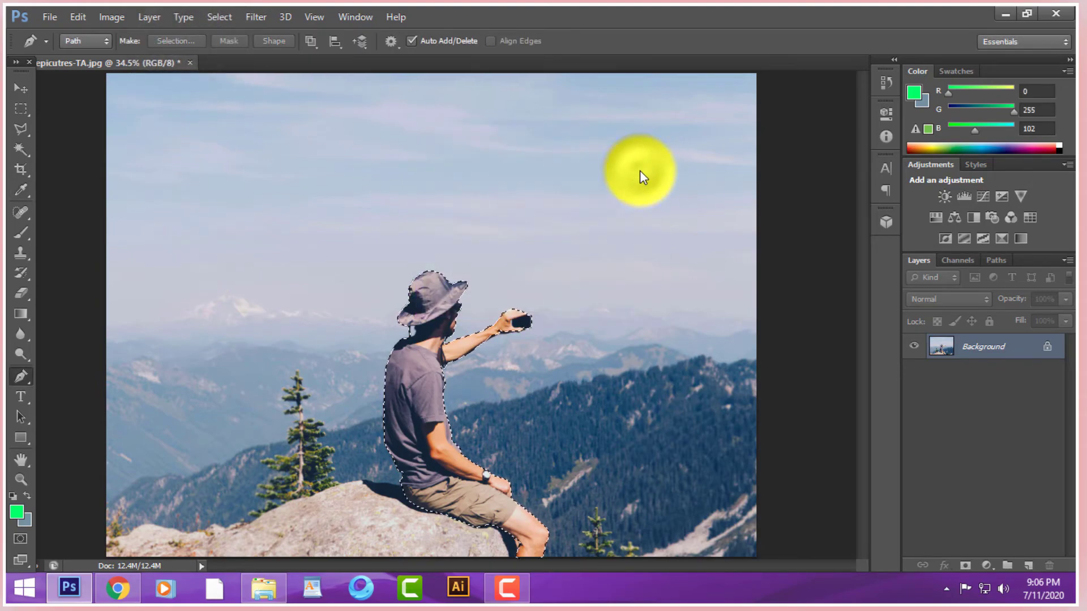
{"action": "key", "text": "ctrl+d"}
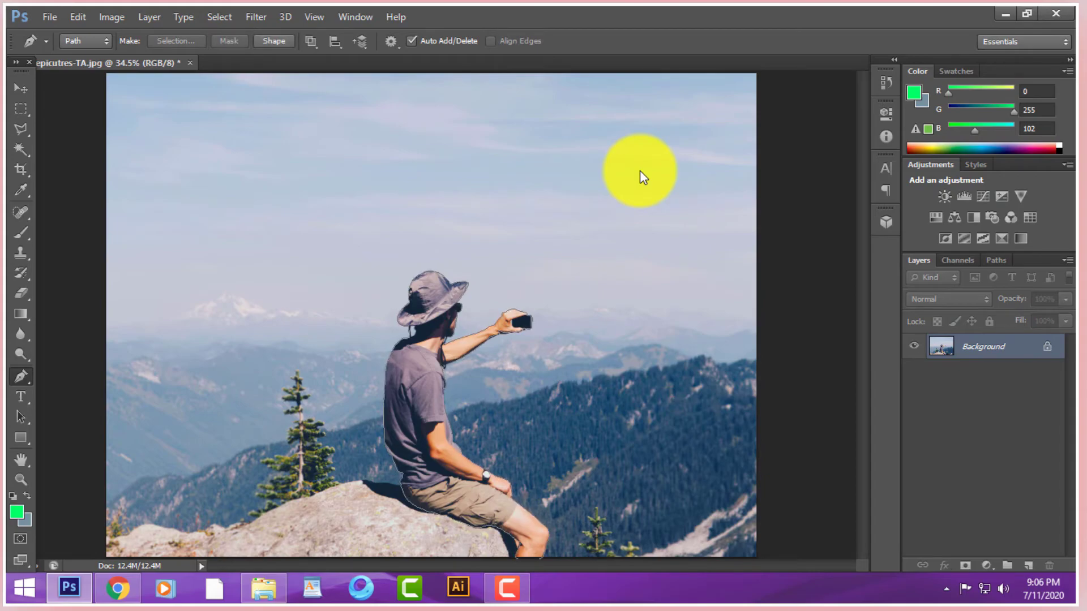
- Convert the path into an anti-aliased selection with 0 px feather and unlock the Background as Layer 0
{"action": "left_click", "coordinate": [182, 40]}
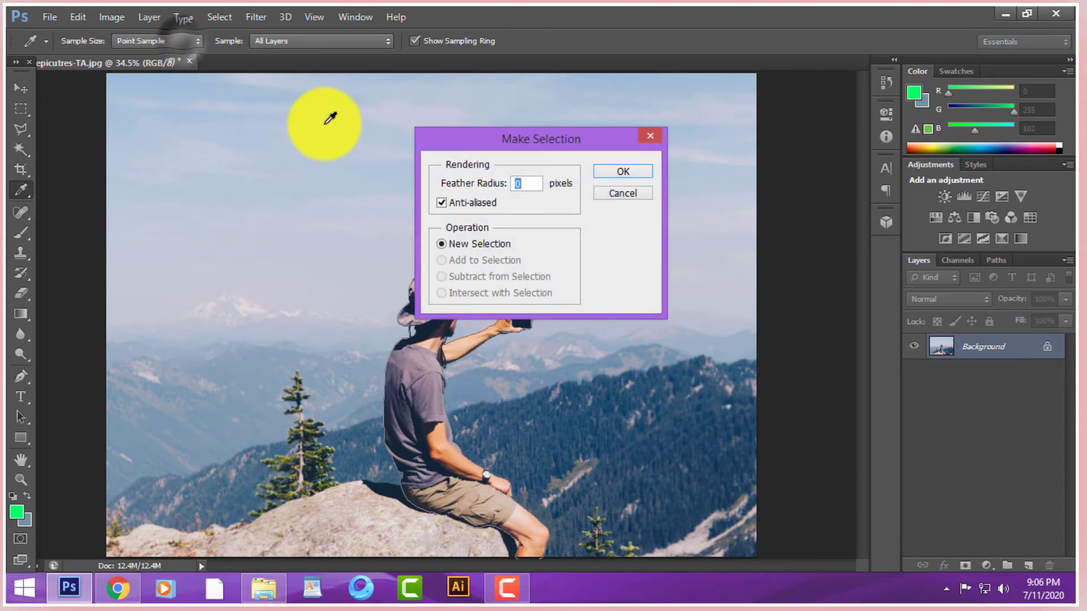
{"action": "left_click", "coordinate": [630, 172]}
{"action": "double_click", "coordinate": [1014, 347]}
{"action": "left_click", "coordinate": [886, 277]}
- Invert the selection, delete the background around the man, and deselect
{"action": "left_click", "coordinate": [229, 20]}
{"action": "left_click", "coordinate": [242, 79]}
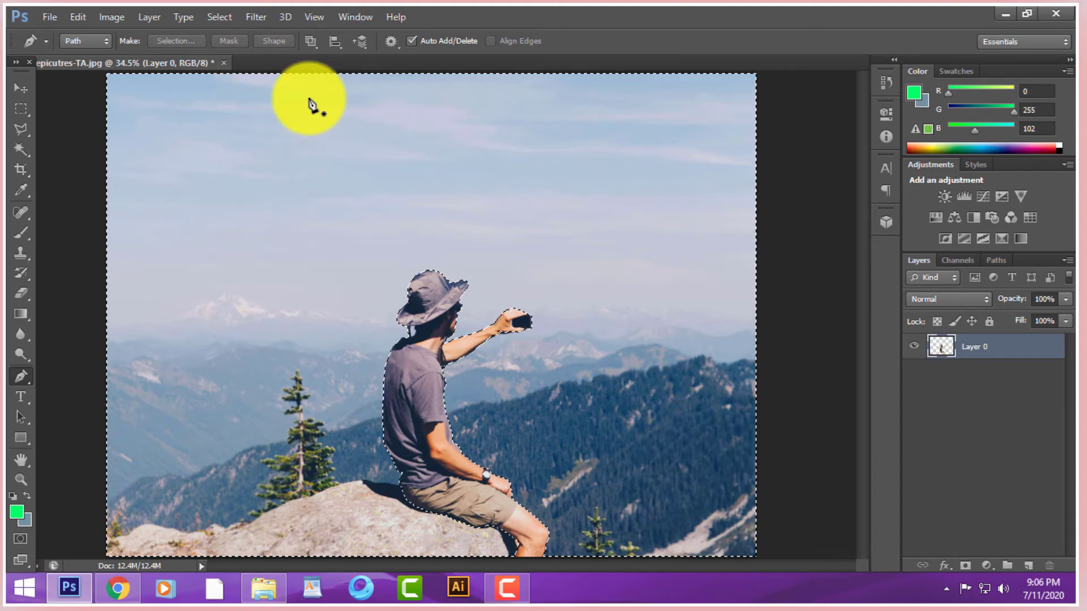
{"action": "key", "text": "Delete"}
{"action": "left_click", "coordinate": [21, 109]}
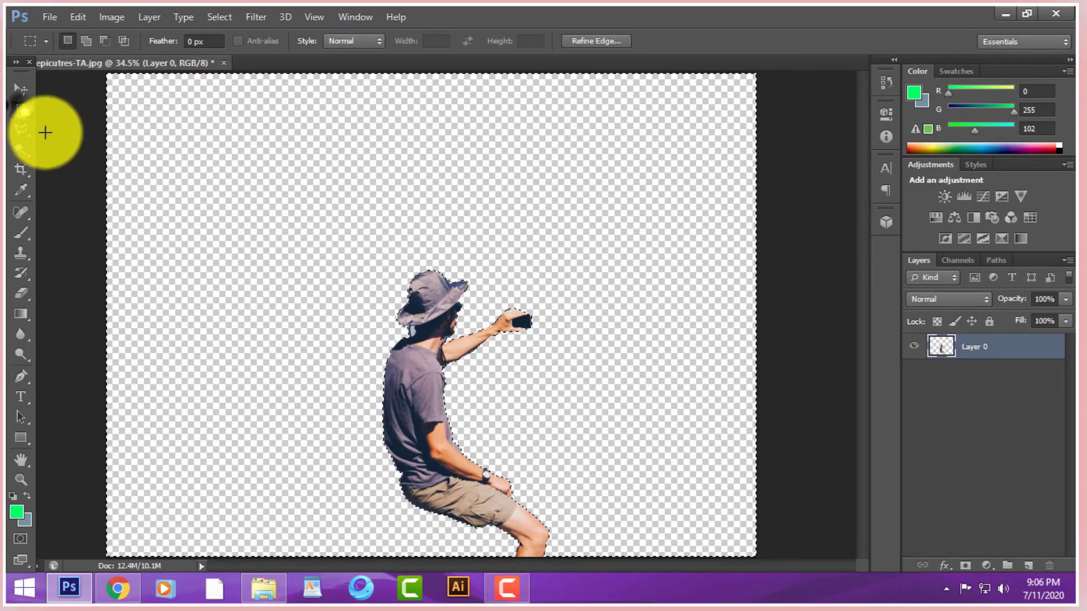
- Start a Pen path around the pale gap behind the hat strap, tracing its upper and neck-side edges
{"action": "scroll", "coordinate": [417, 327], "scroll_direction": "up", "scroll_amount": 10}
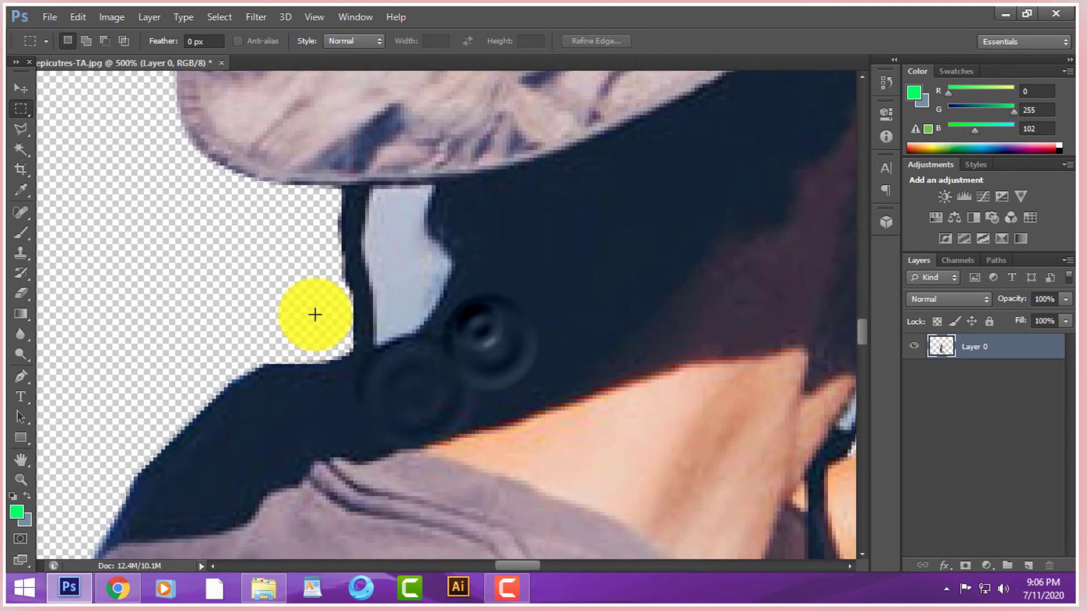
{"action": "left_click", "coordinate": [21, 377]}
{"action": "key", "text": "ctrl+plus"}
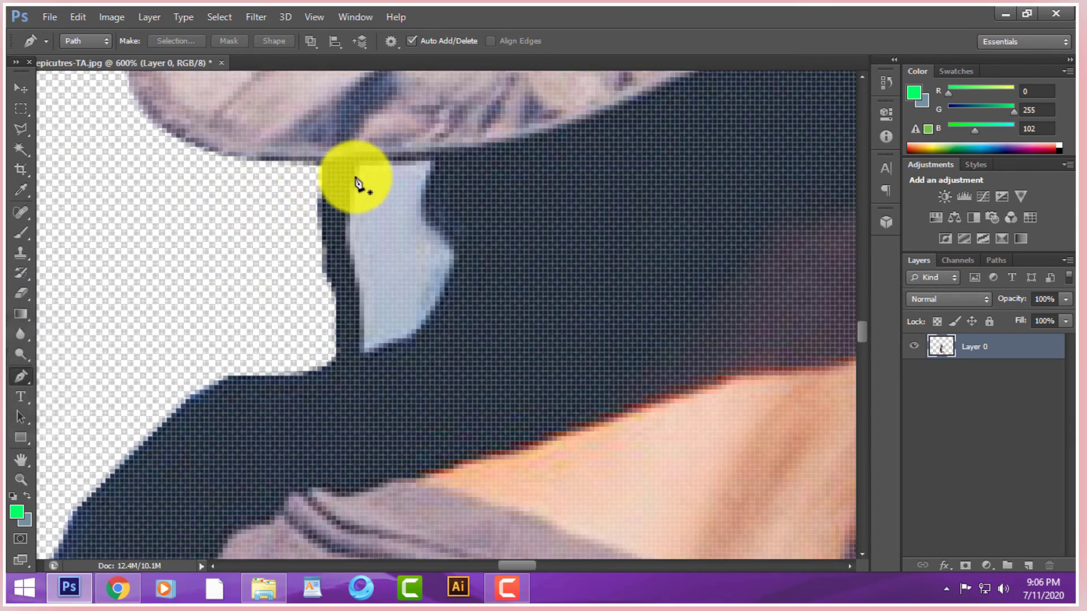
{"action": "left_click", "coordinate": [389, 162]}
{"action": "left_click", "coordinate": [412, 161]}
{"action": "left_click", "coordinate": [430, 161]}
{"action": "left_click", "coordinate": [431, 177]}
{"action": "left_click", "coordinate": [426, 188]}
{"action": "left_click", "coordinate": [431, 214]}
{"action": "left_click", "coordinate": [440, 228]}
{"action": "left_click", "coordinate": [453, 247]}
- Trace the gap's lower edge and the inner side of the strap, closing the path at its first anchor
{"action": "left_click", "coordinate": [454, 274]}
{"action": "left_click", "coordinate": [440, 306]}
{"action": "left_click", "coordinate": [417, 330]}
{"action": "left_click", "coordinate": [370, 353]}
{"action": "left_click", "coordinate": [360, 334]}
{"action": "left_click", "coordinate": [349, 242]}
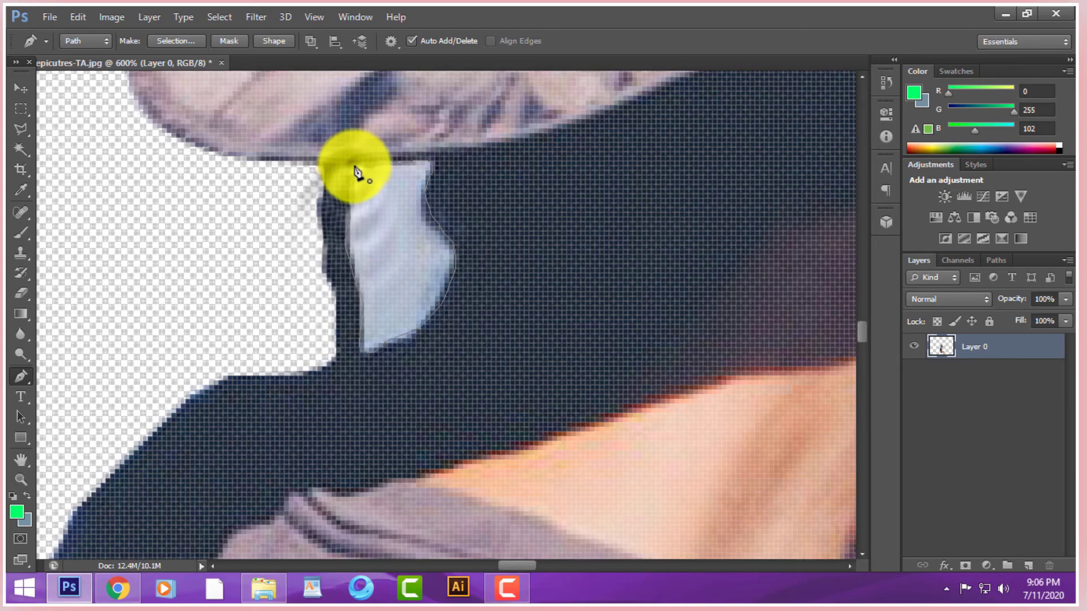
{"action": "left_click", "coordinate": [355, 165]}
- Turn the gap path into a selection with 0 px feather, delete the background inside it, and deselect
{"action": "left_click", "coordinate": [170, 43]}
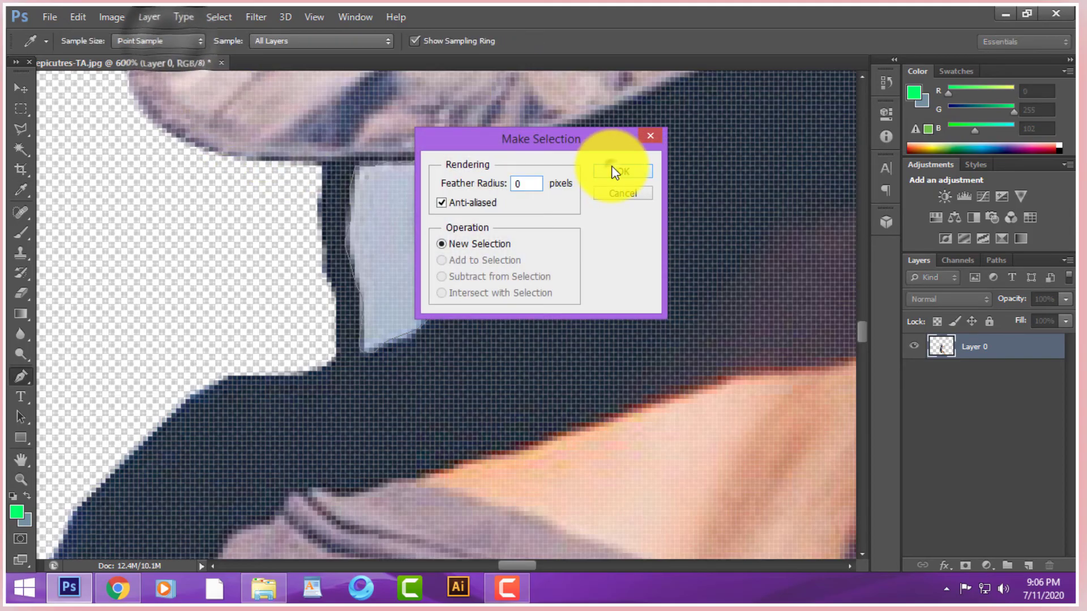
{"action": "left_click", "coordinate": [614, 170]}
{"action": "key", "text": "Delete"}
{"action": "key", "text": "ctrl+0"}
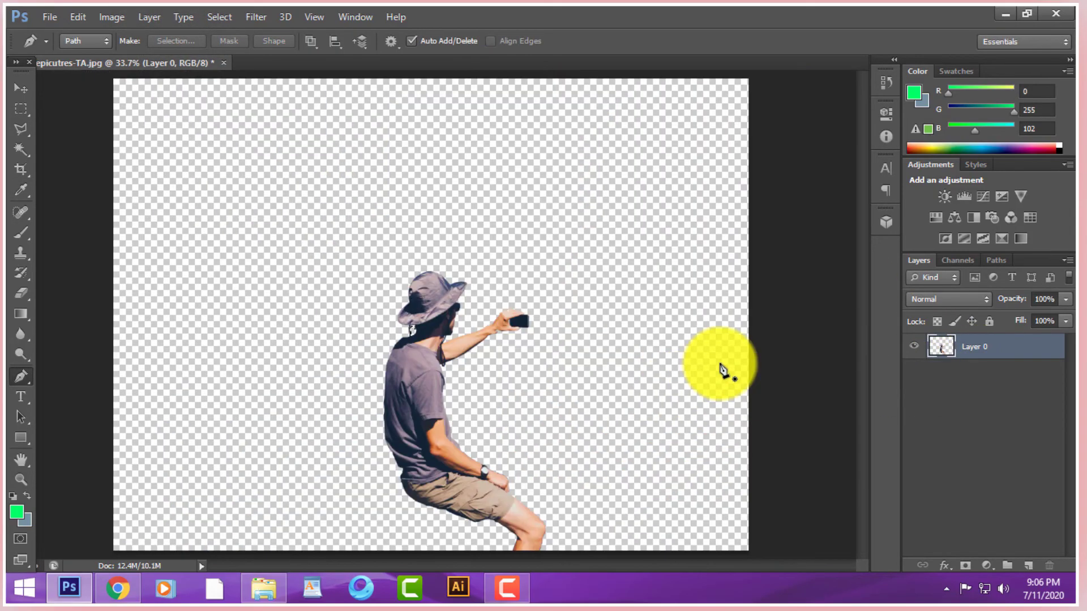
{"action": "left_click", "coordinate": [22, 109]}
{"action": "left_click_drag", "start_coordinate": [55, 153], "coordinate": [56, 160]}
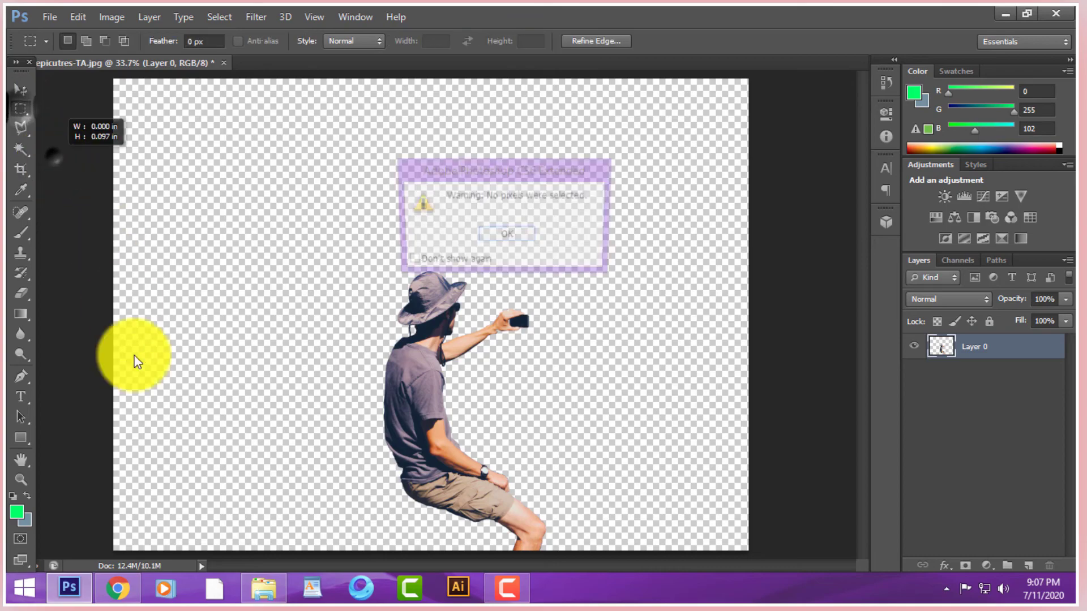
{"action": "left_click", "coordinate": [496, 245]}
- Switch to Chrome and search Google Images for "koilash"
{"action": "left_click", "coordinate": [117, 588]}
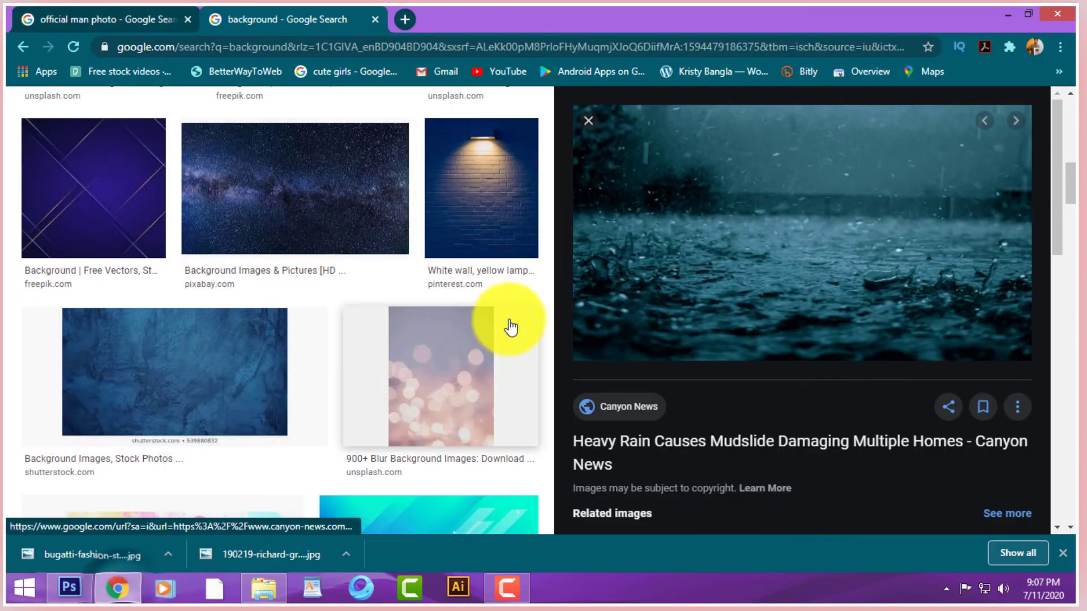
{"action": "scroll", "coordinate": [520, 306], "scroll_direction": "up", "scroll_amount": 10}
{"action": "left_click_drag", "start_coordinate": [247, 117], "coordinate": [12, 153]}
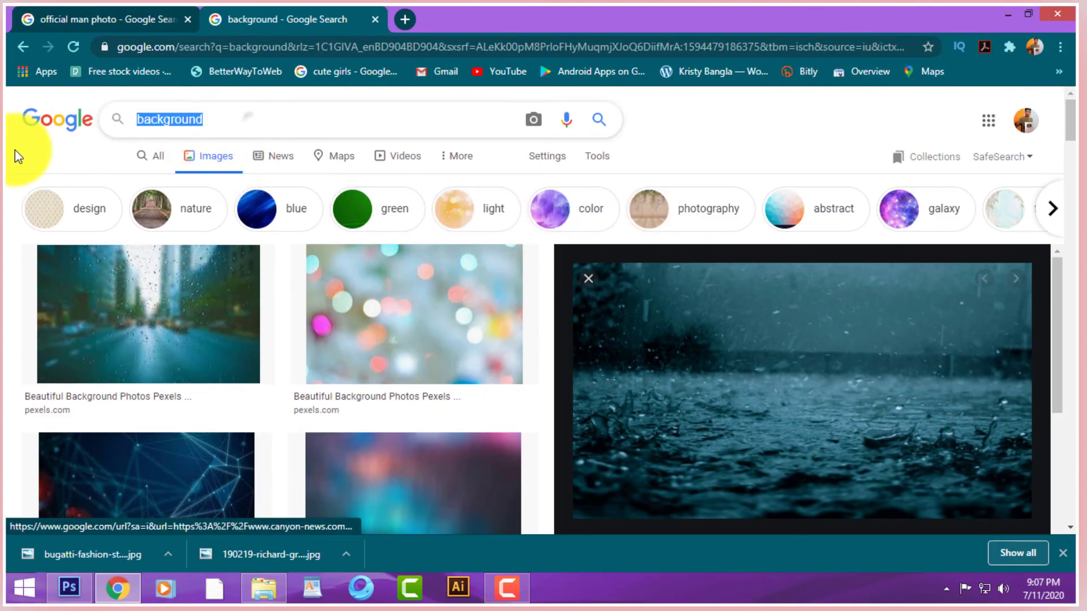
{"action": "type", "text": "koi"}
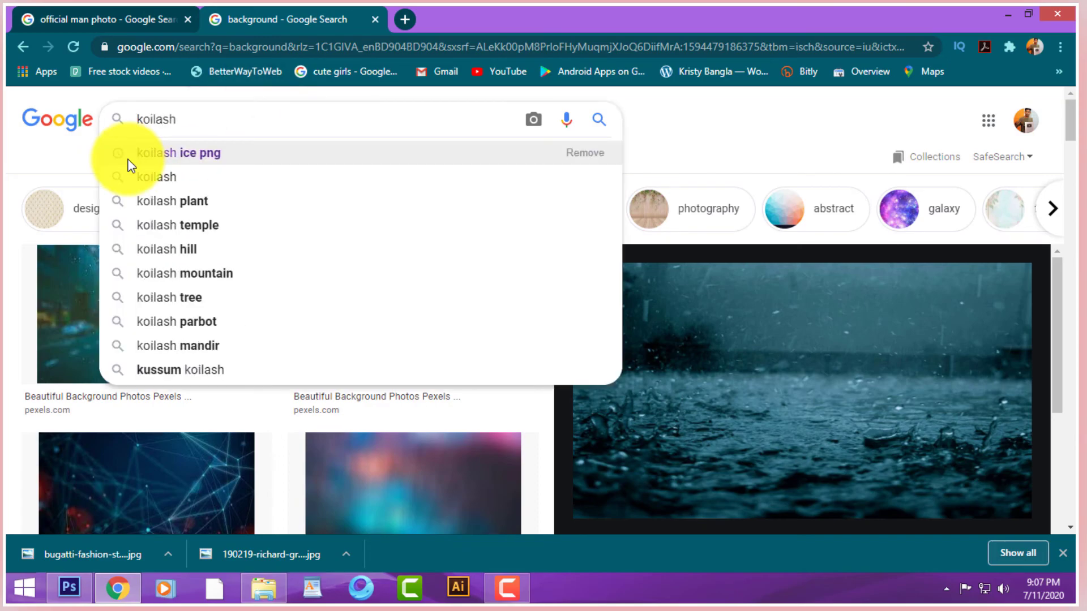
{"action": "type", "text": "lash"}
{"action": "key", "text": "Return"}
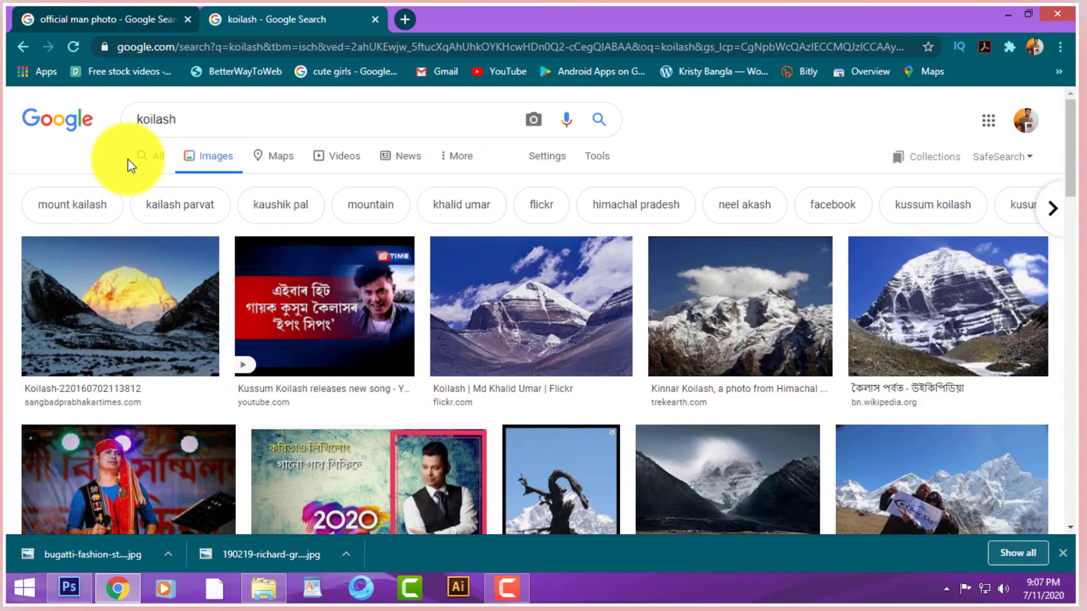
- Open the image result of the golden sunlit peak between dark slopes and copy the image
{"action": "left_click", "coordinate": [116, 295]}
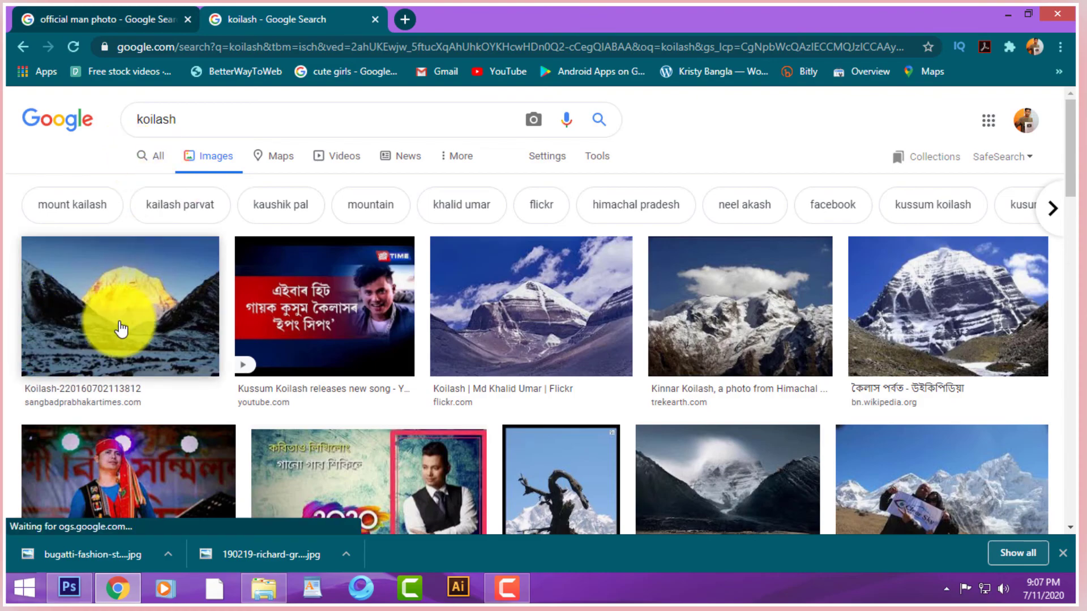
{"action": "right_click", "coordinate": [798, 232]}
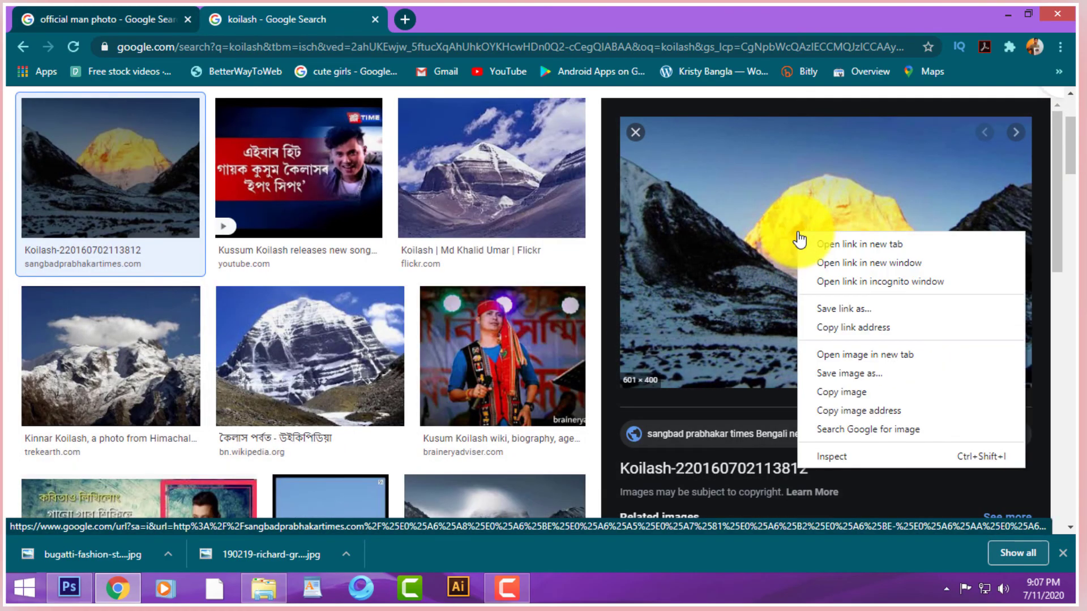
{"action": "left_click", "coordinate": [857, 391]}
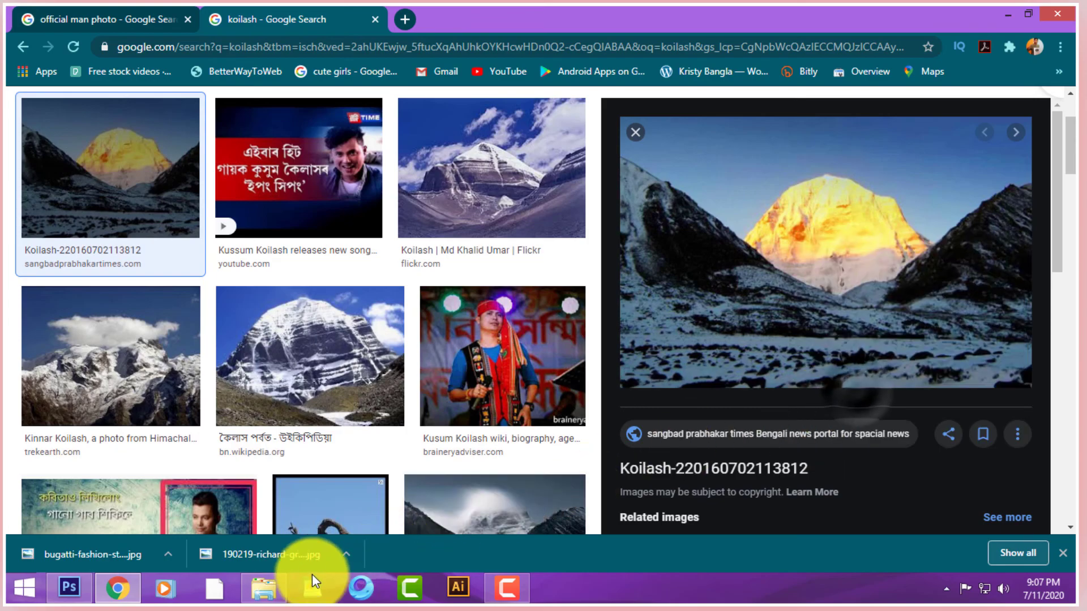
- Switch to Photoshop, paste the mountain image, and scale it to about 541% so it covers the canvas
{"action": "left_click", "coordinate": [69, 589]}
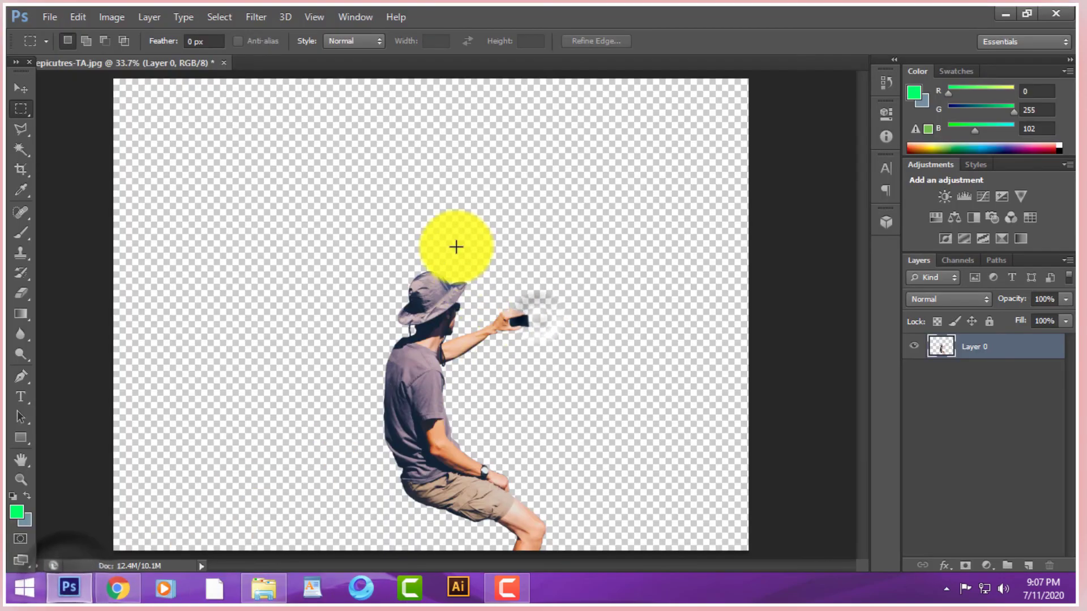
{"action": "key", "text": "ctrl+v"}
{"action": "key", "text": "ctrl+t"}
{"action": "left_click_drag", "start_coordinate": [500, 359], "coordinate": [760, 589]}
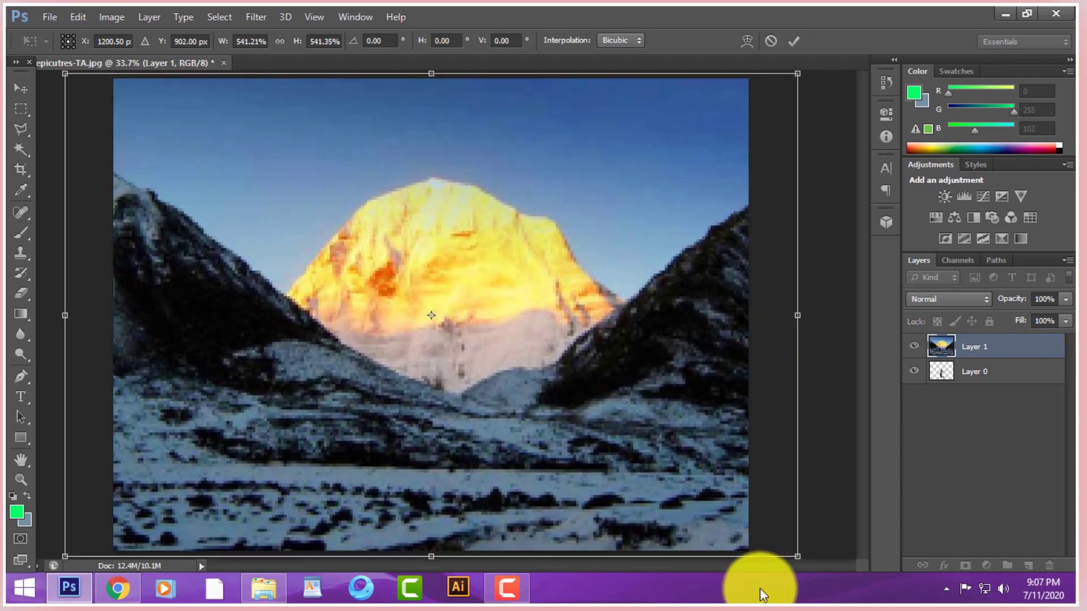
{"action": "key", "text": "Return"}
- Place the man's layer above the mountain layer and move him left and slightly down in the scene
{"action": "left_click_drag", "start_coordinate": [990, 368], "coordinate": [992, 341]}
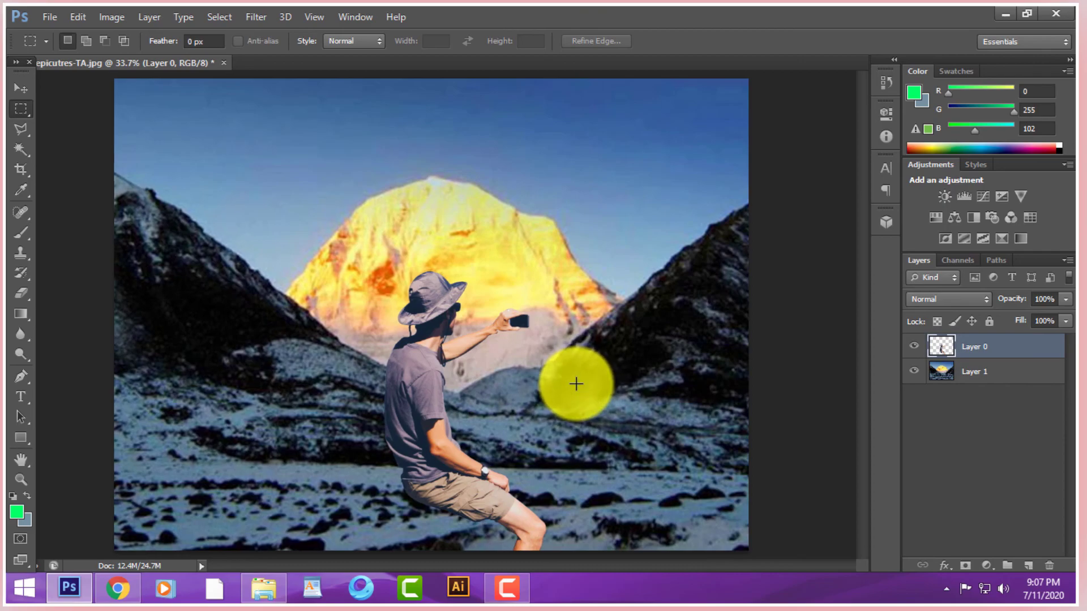
{"action": "key", "text": "ctrl+minus"}
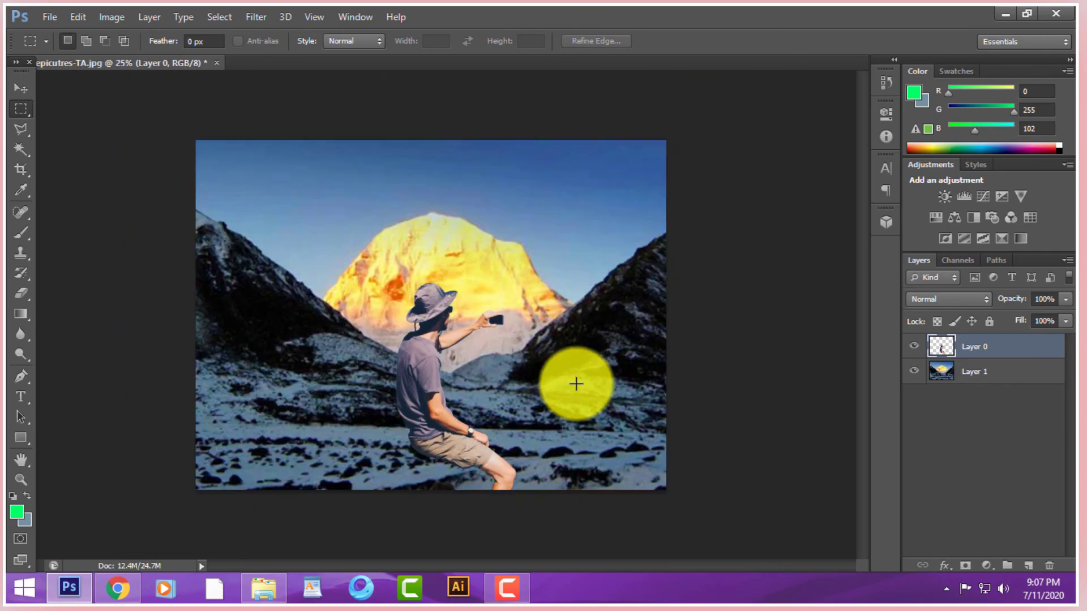
{"action": "left_click", "coordinate": [21, 88]}
{"action": "left_click_drag", "start_coordinate": [415, 361], "coordinate": [364, 381]}
- Add a drop shadow to the man's layer with a distance of 55 px
{"action": "double_click", "coordinate": [1038, 352]}
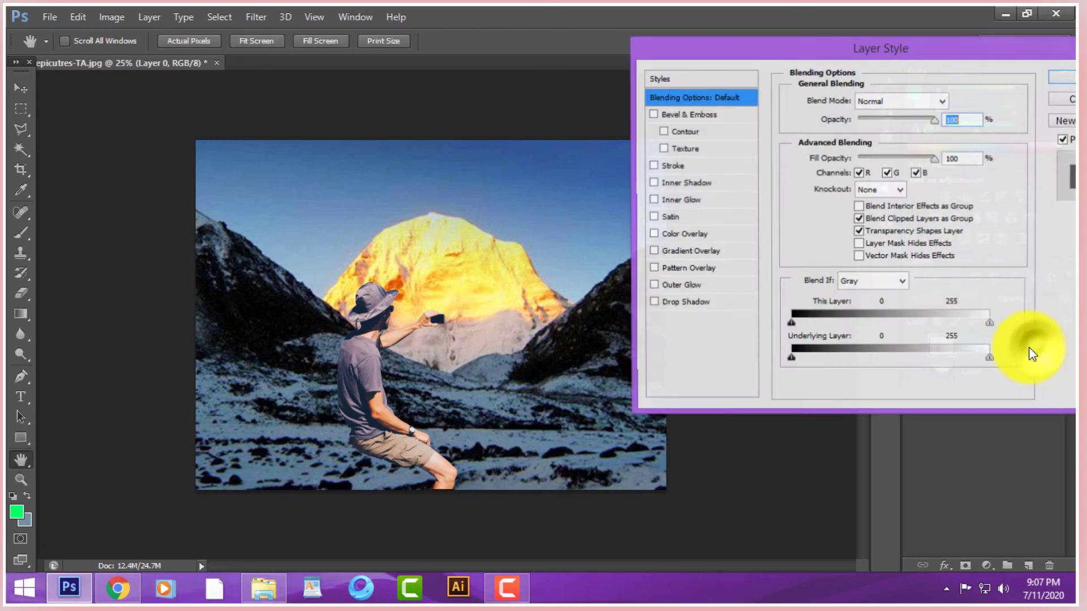
{"action": "left_click", "coordinate": [706, 305]}
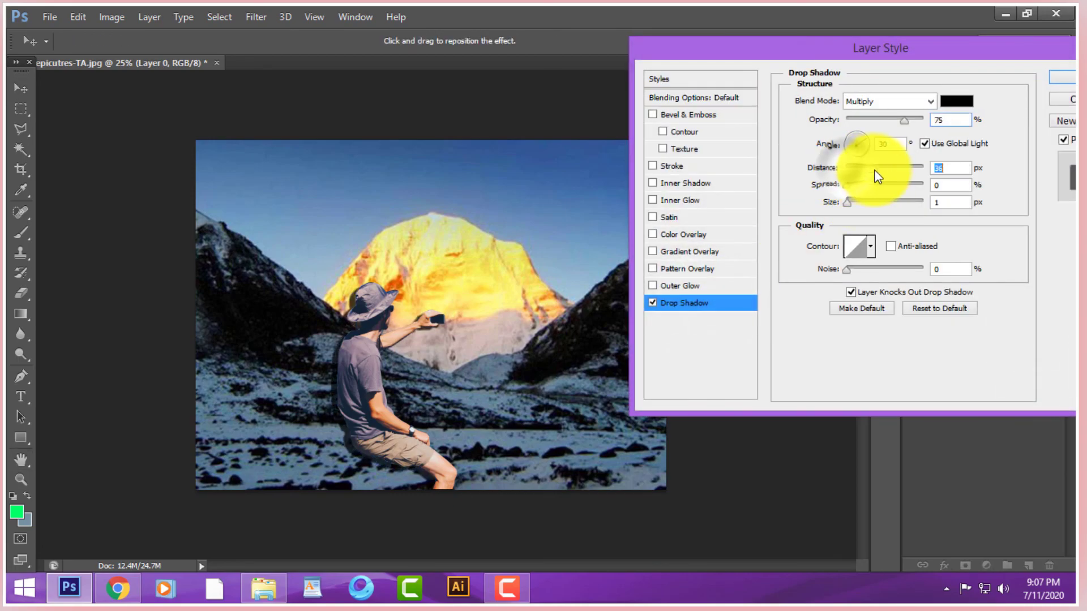
{"action": "left_click_drag", "start_coordinate": [888, 169], "coordinate": [892, 169]}
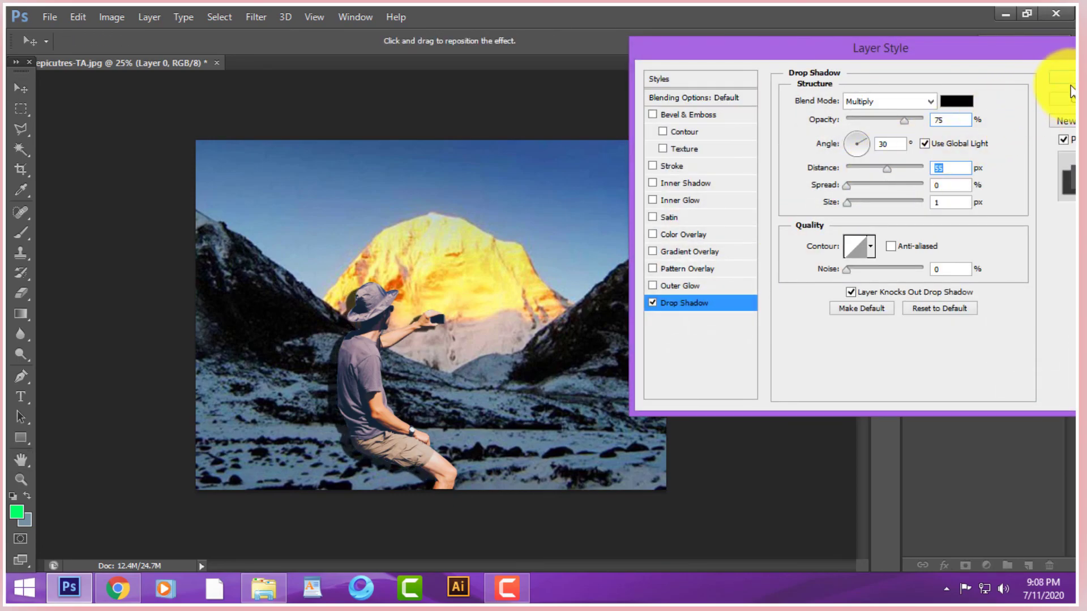